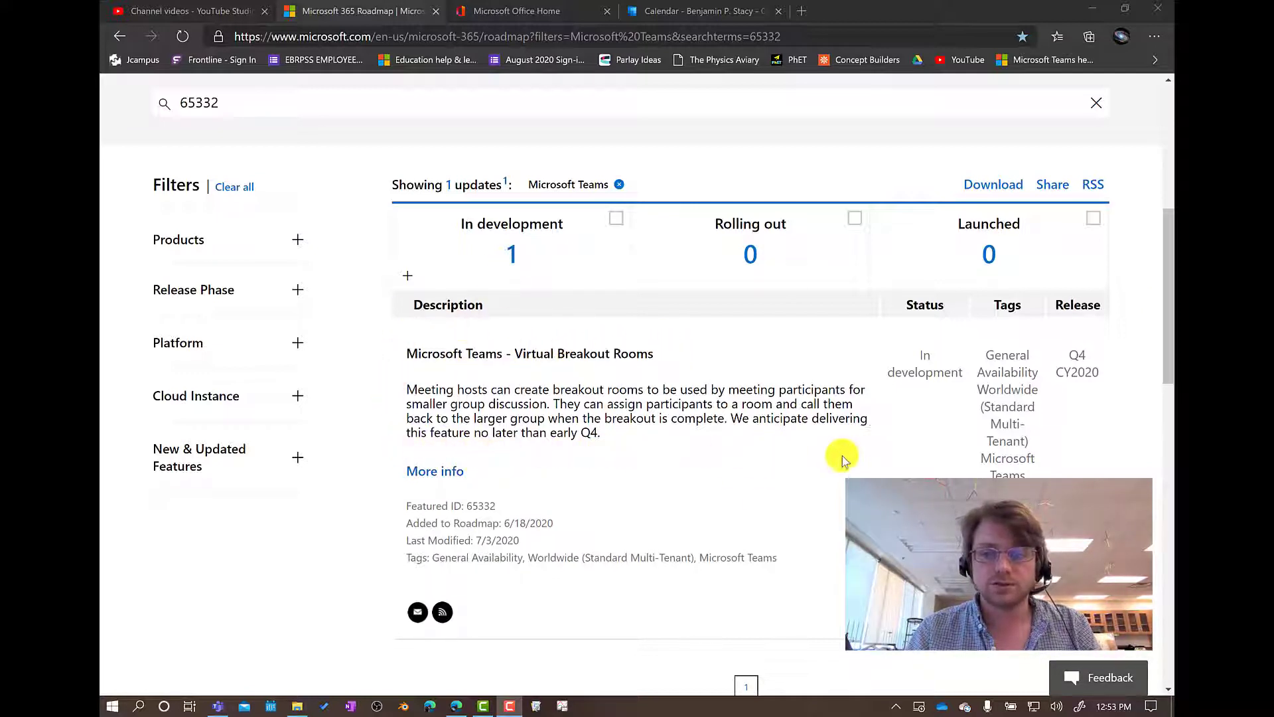
# - Switch to Microsoft Teams and create a Class team named "Another Class" without adding any students or teachers
pyautogui.scroll(-1, 921, 337)
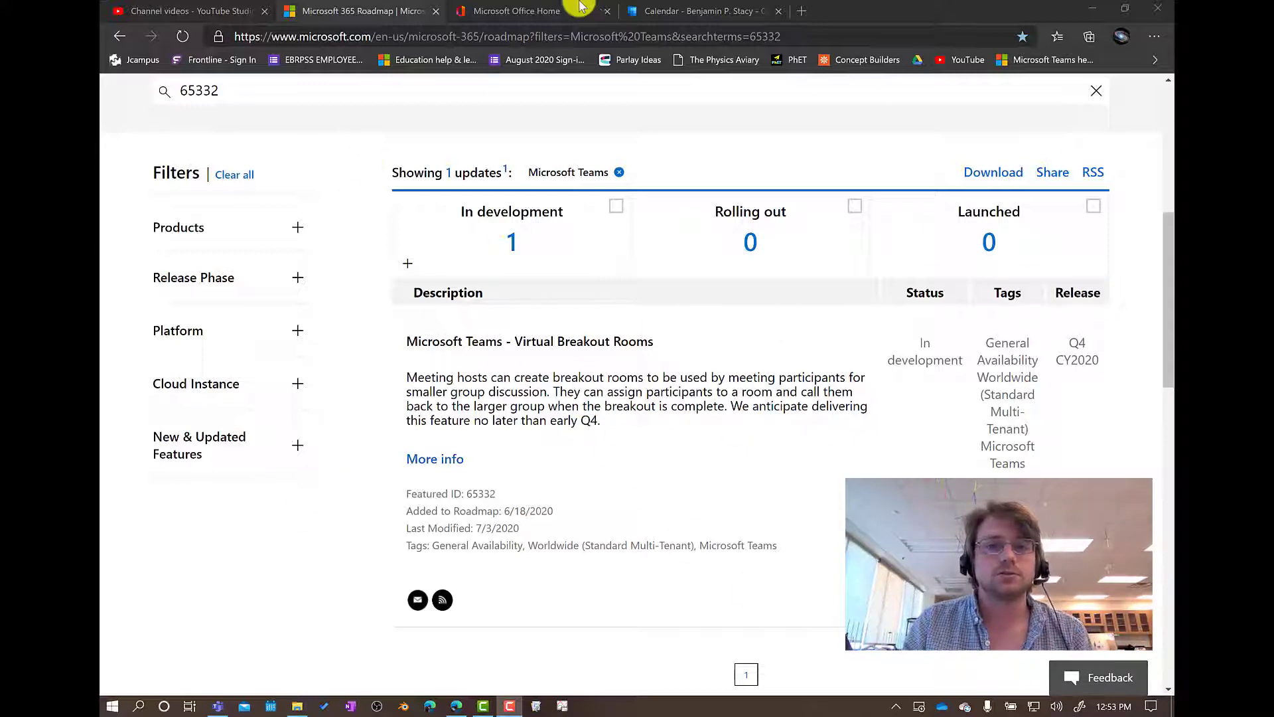
pyautogui.click(217, 706)
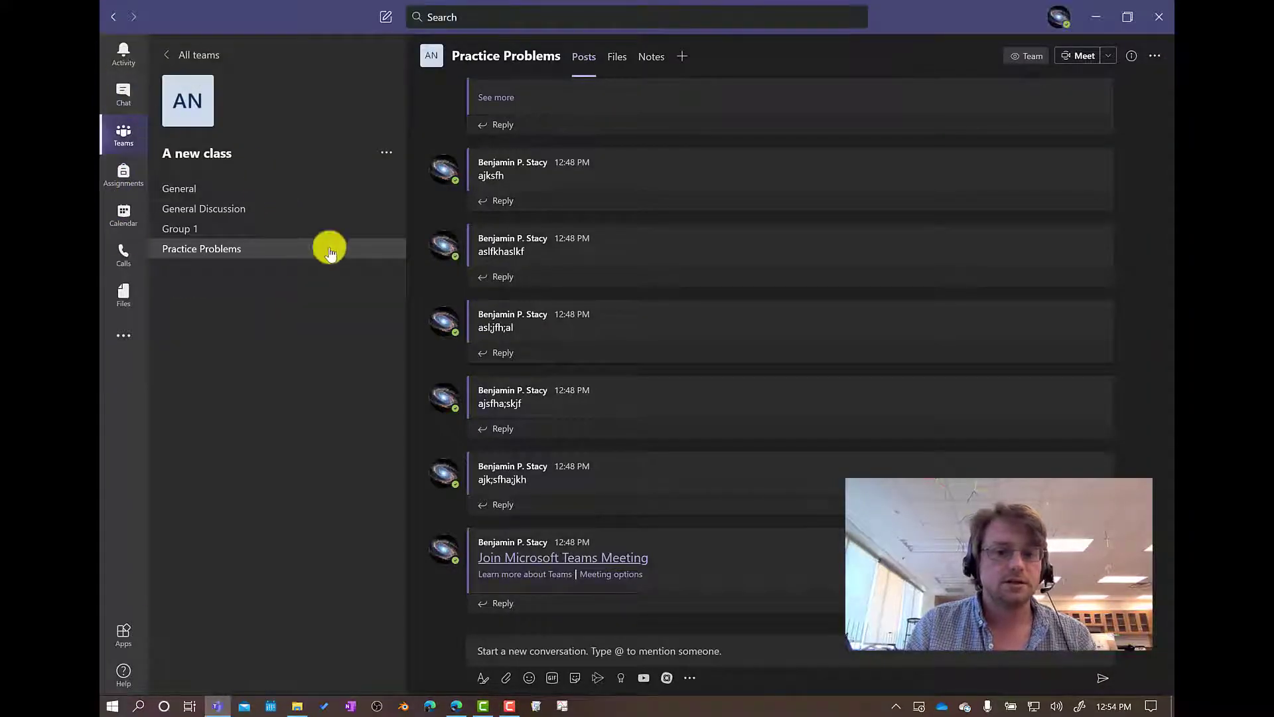
pyautogui.click(124, 147)
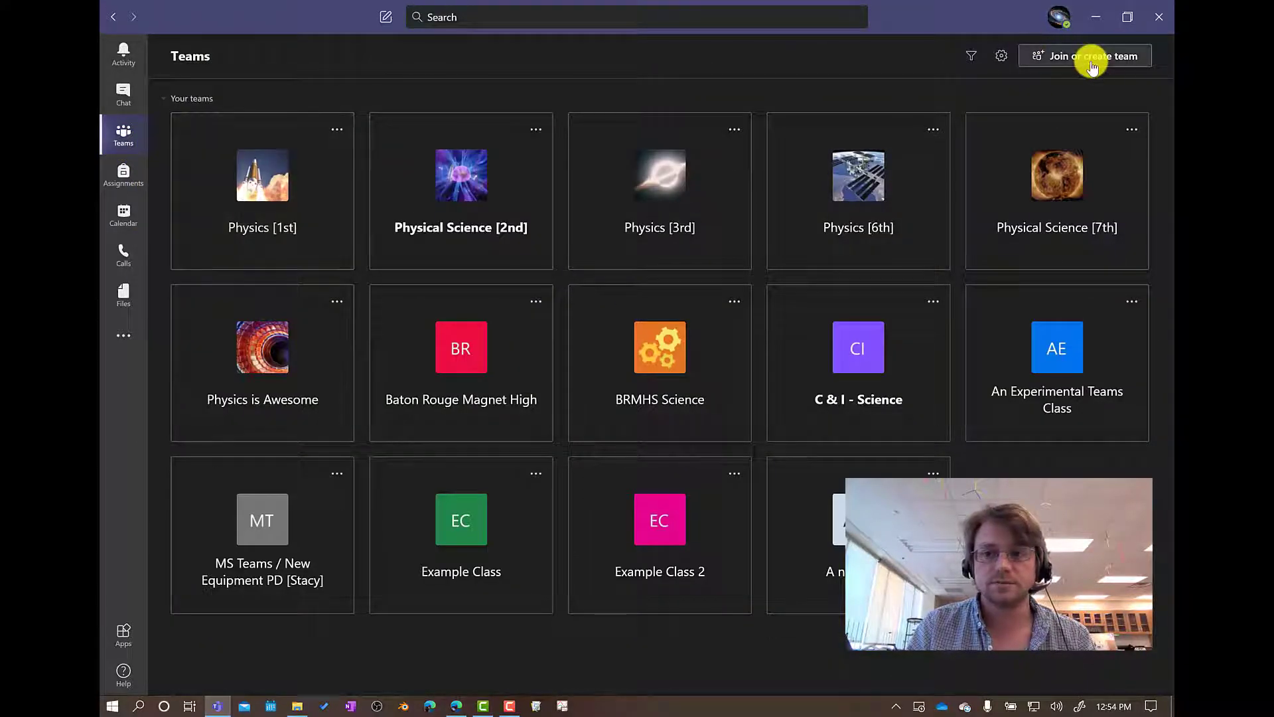
pyautogui.click(1092, 58)
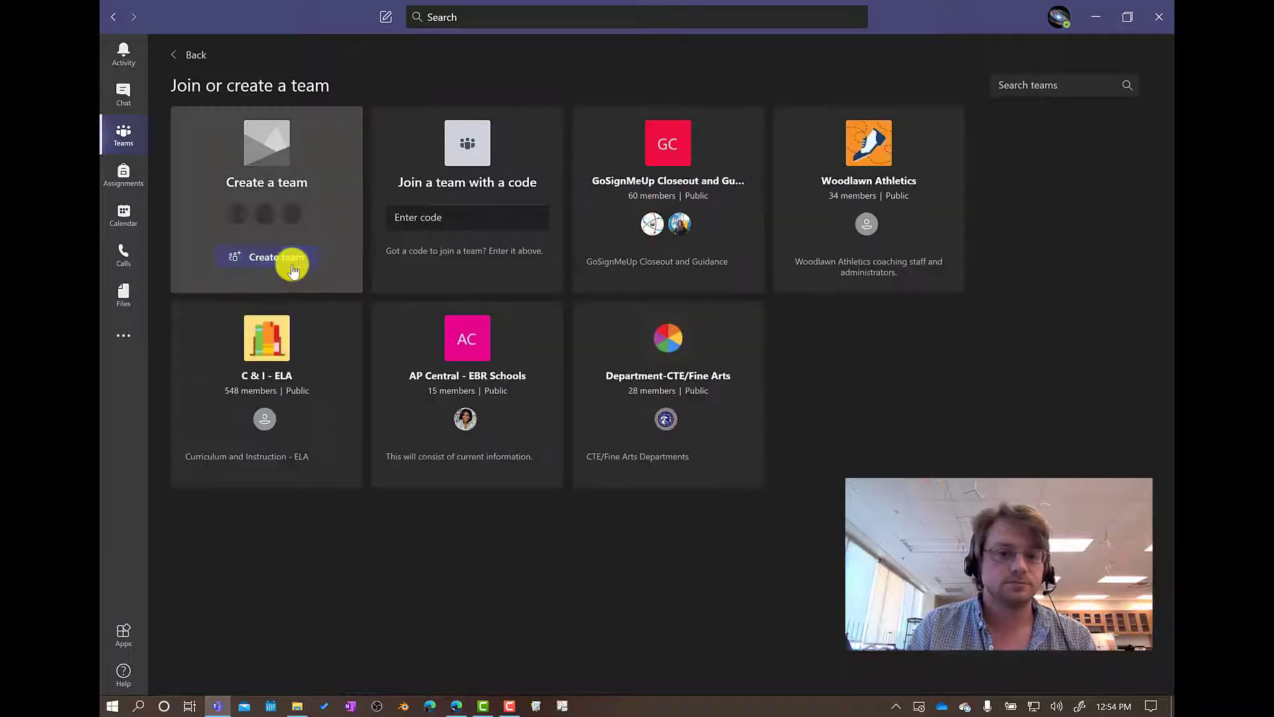
pyautogui.click(293, 269)
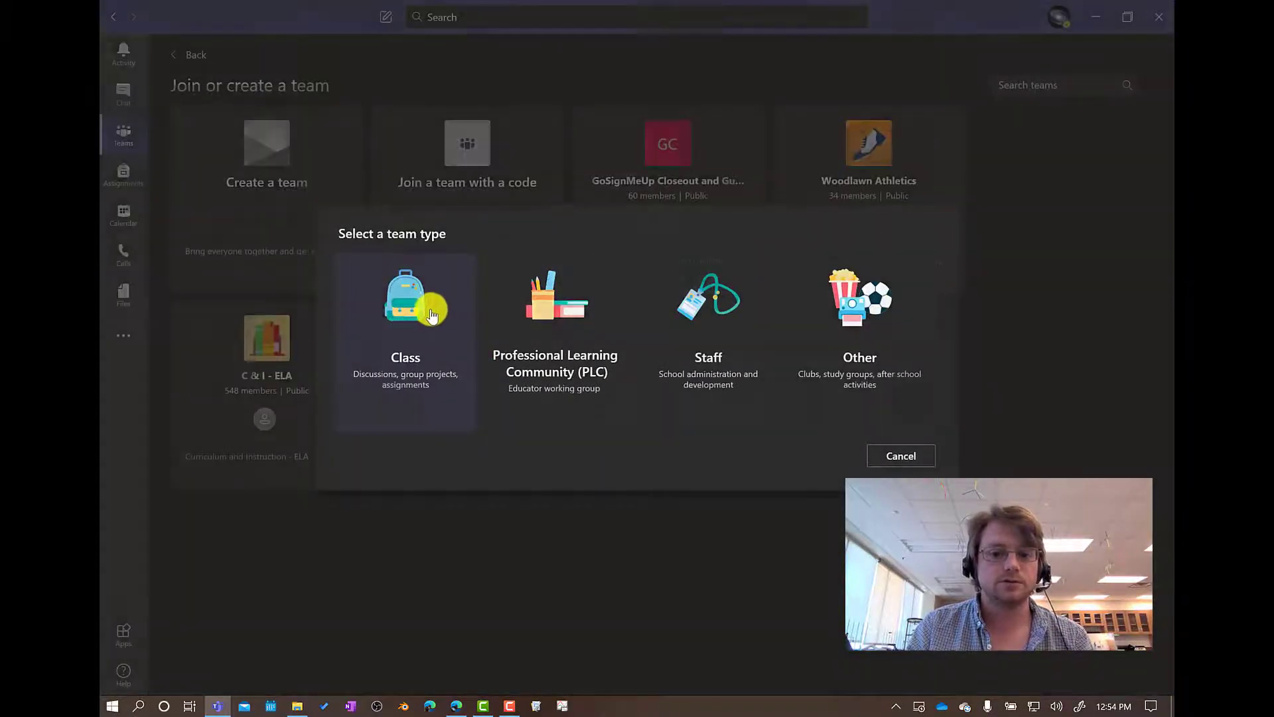
pyautogui.click(432, 316)
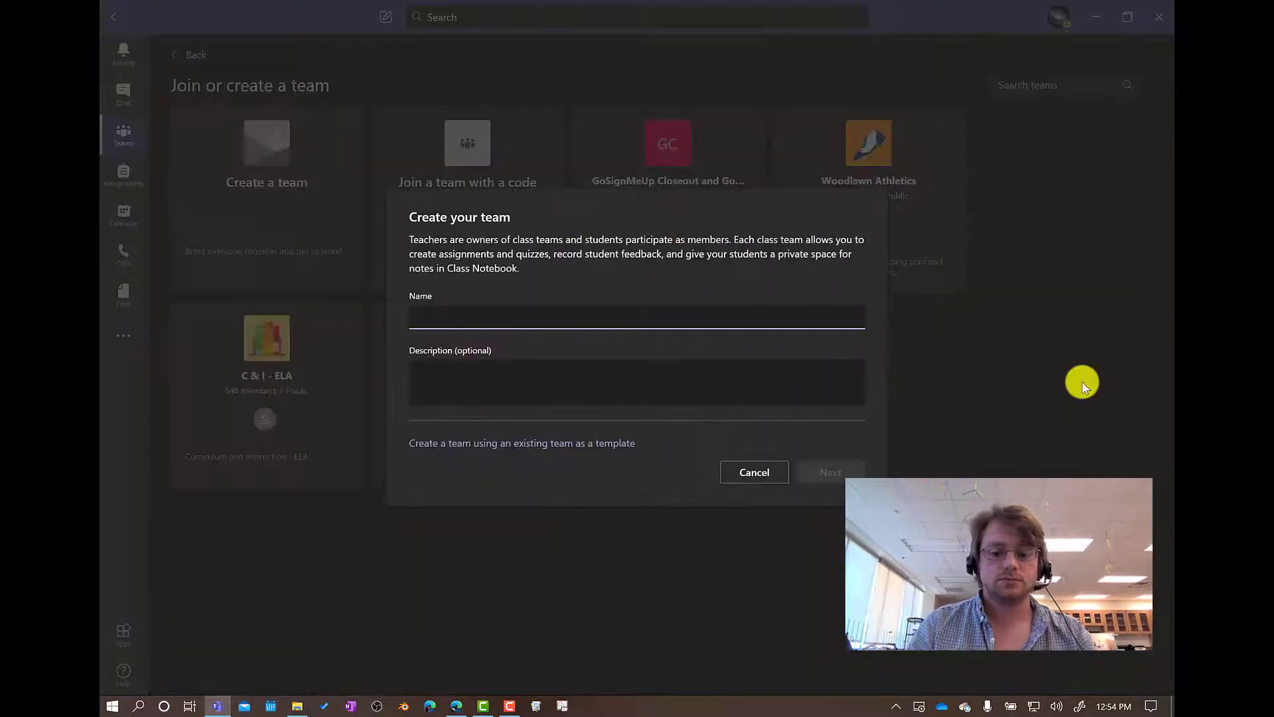
pyautogui.write('Anoth')
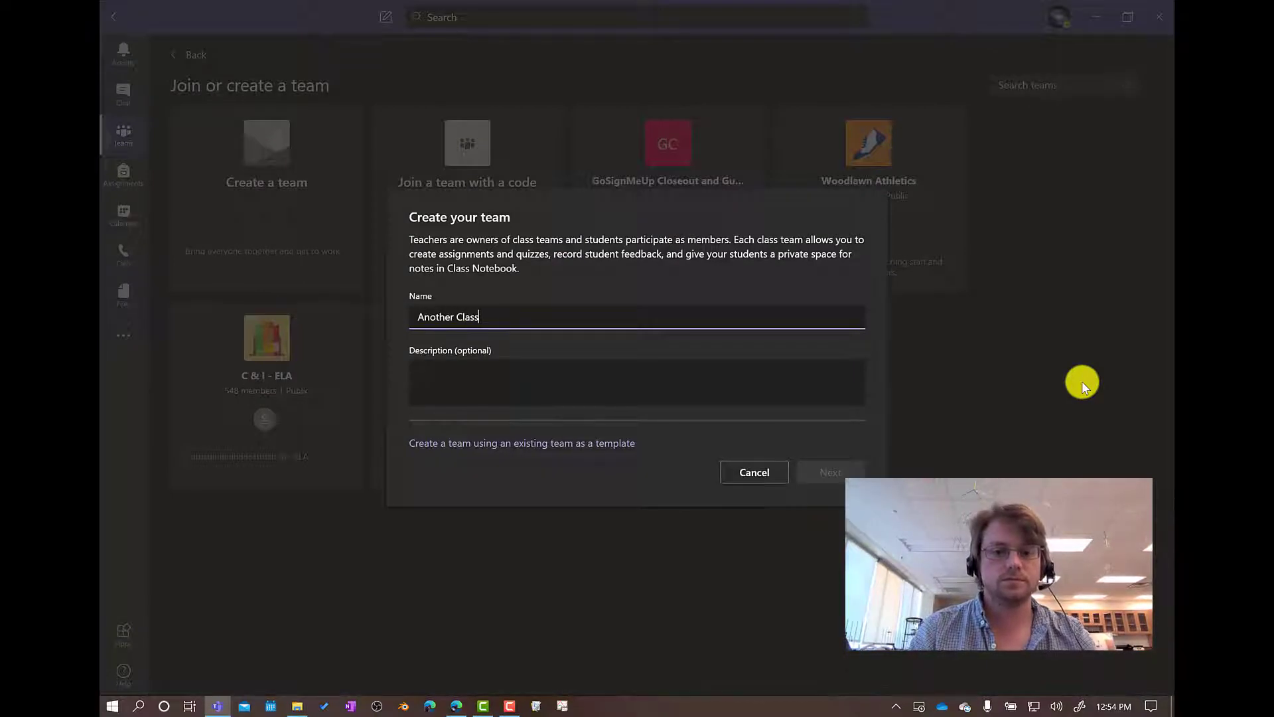
pyautogui.write('er Class')
pyautogui.click(844, 477)
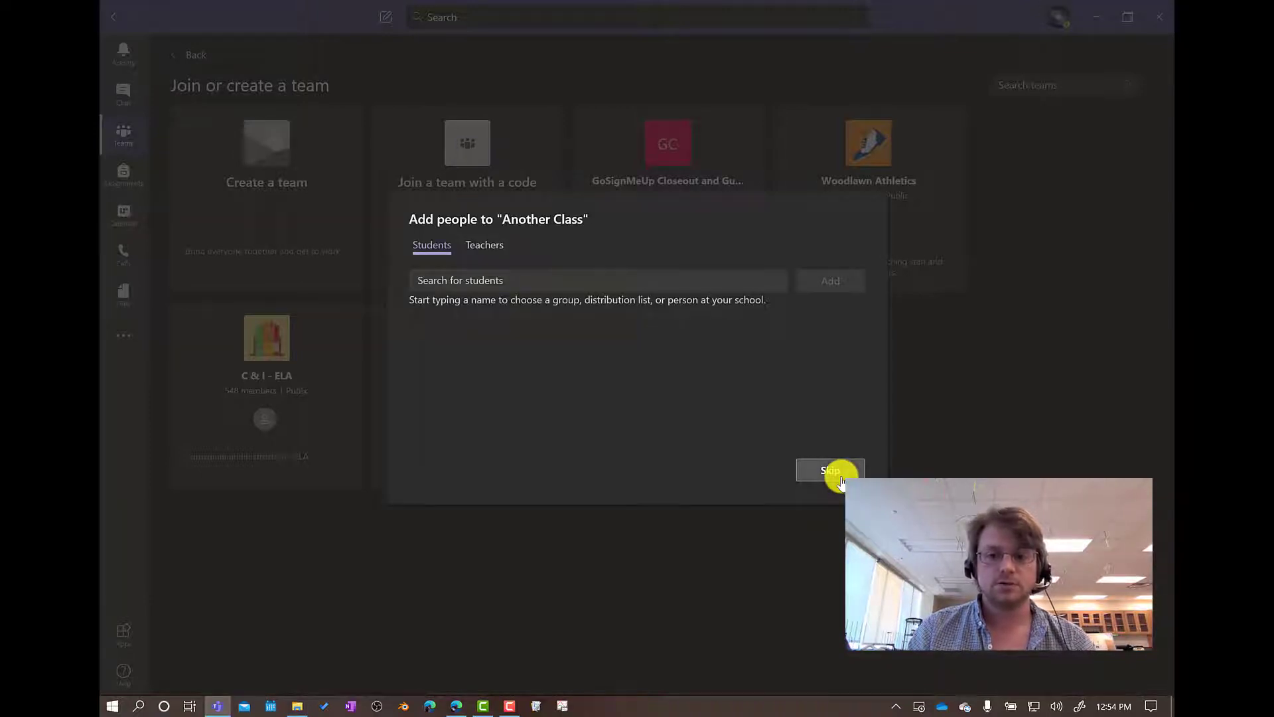
pyautogui.click(839, 479)
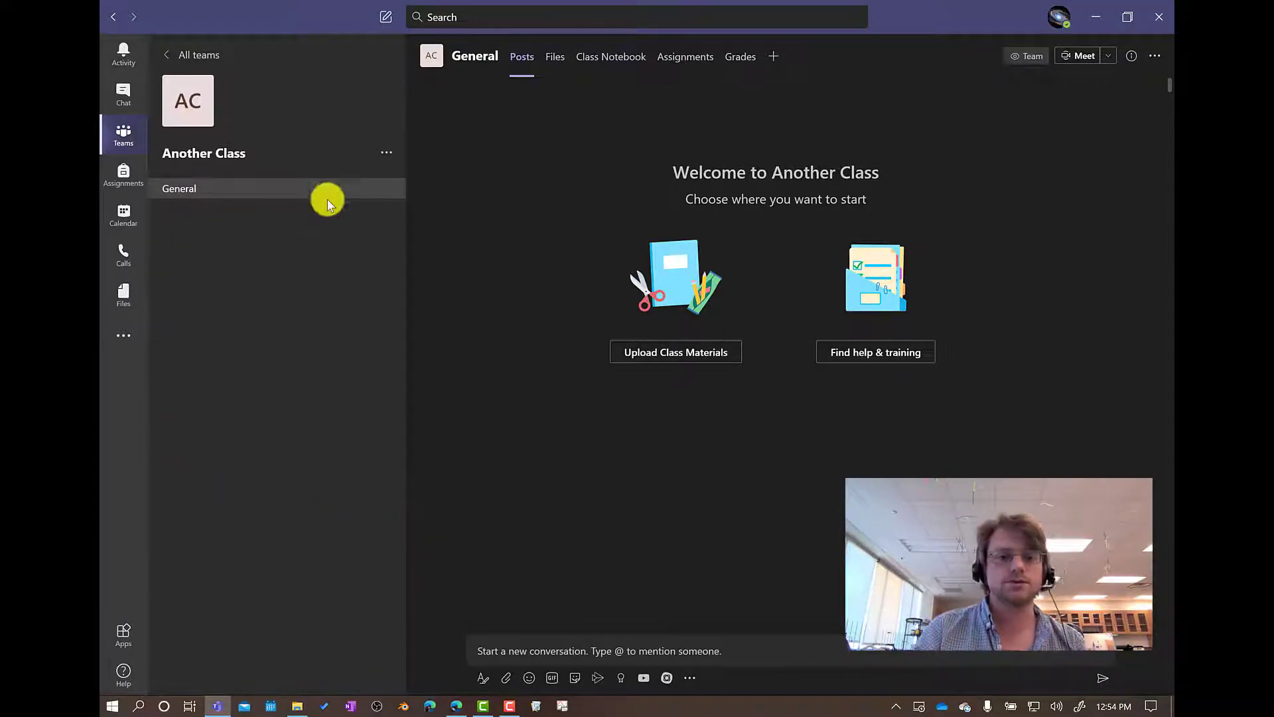
# - Add a channel named "Group 1" to the Another Class team with Standard privacy, accessible to everyone on the team
pyautogui.click(388, 153)
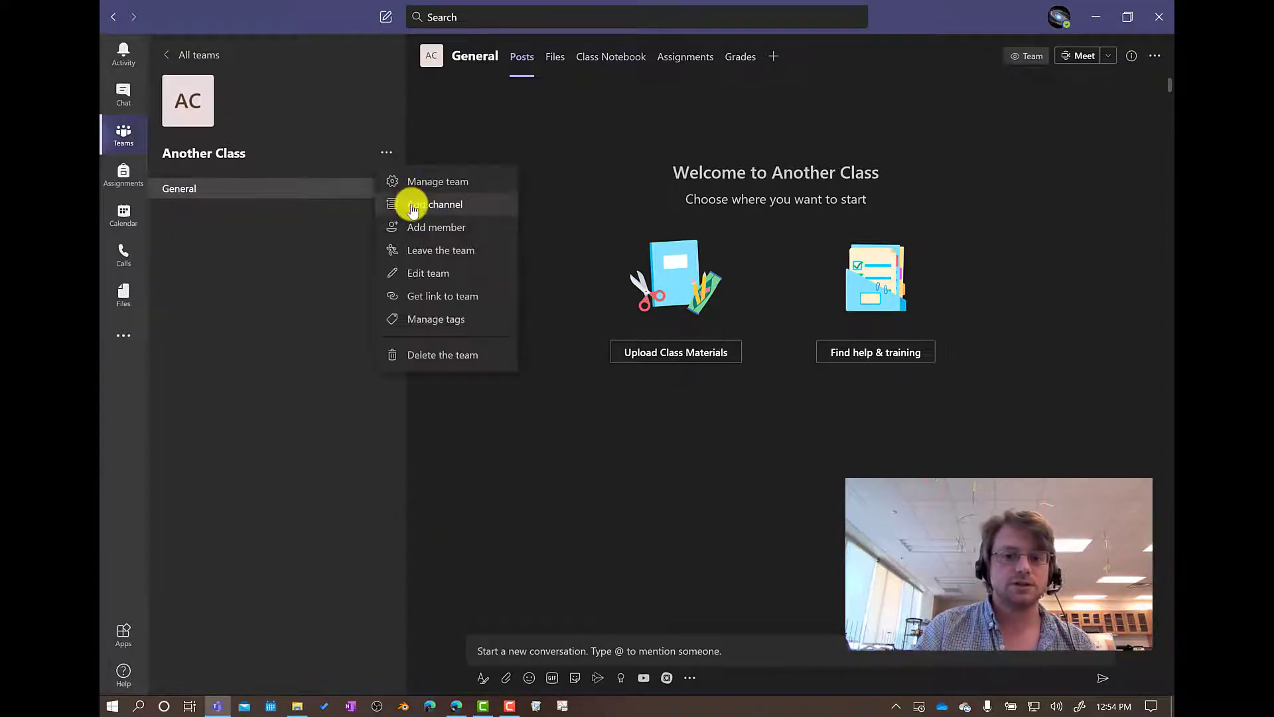
pyautogui.click(412, 207)
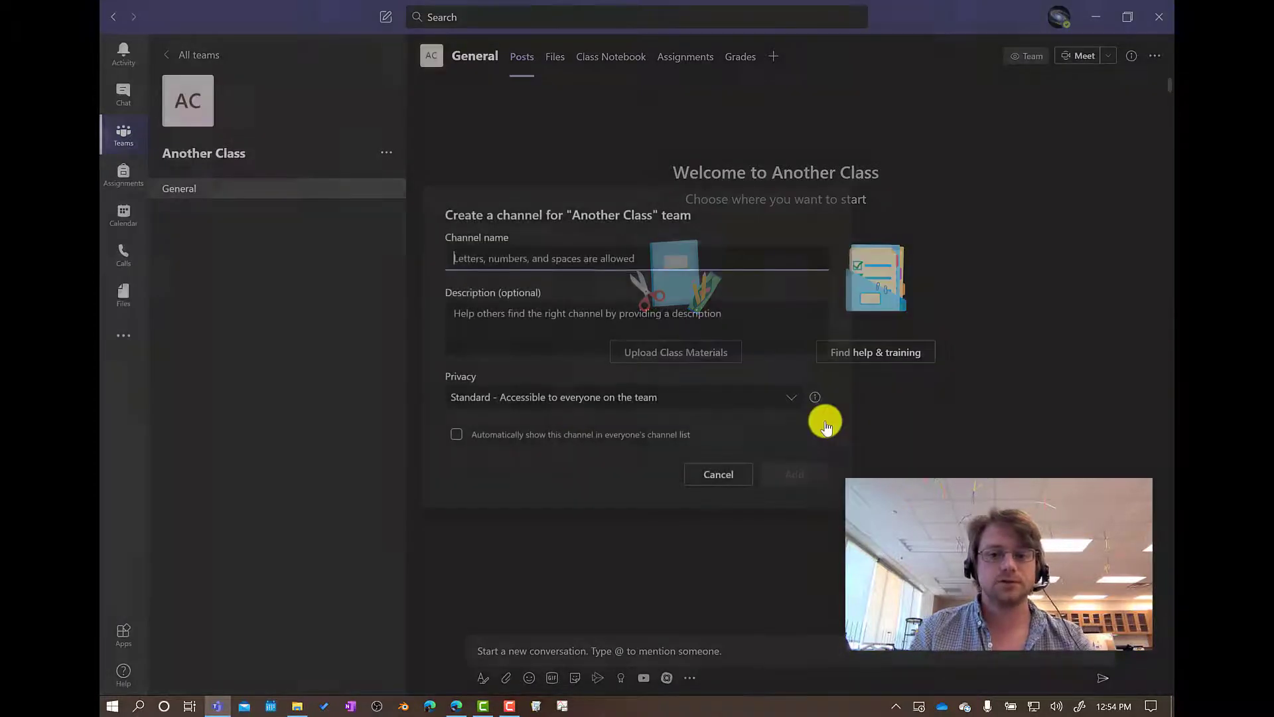
pyautogui.write('Group 1')
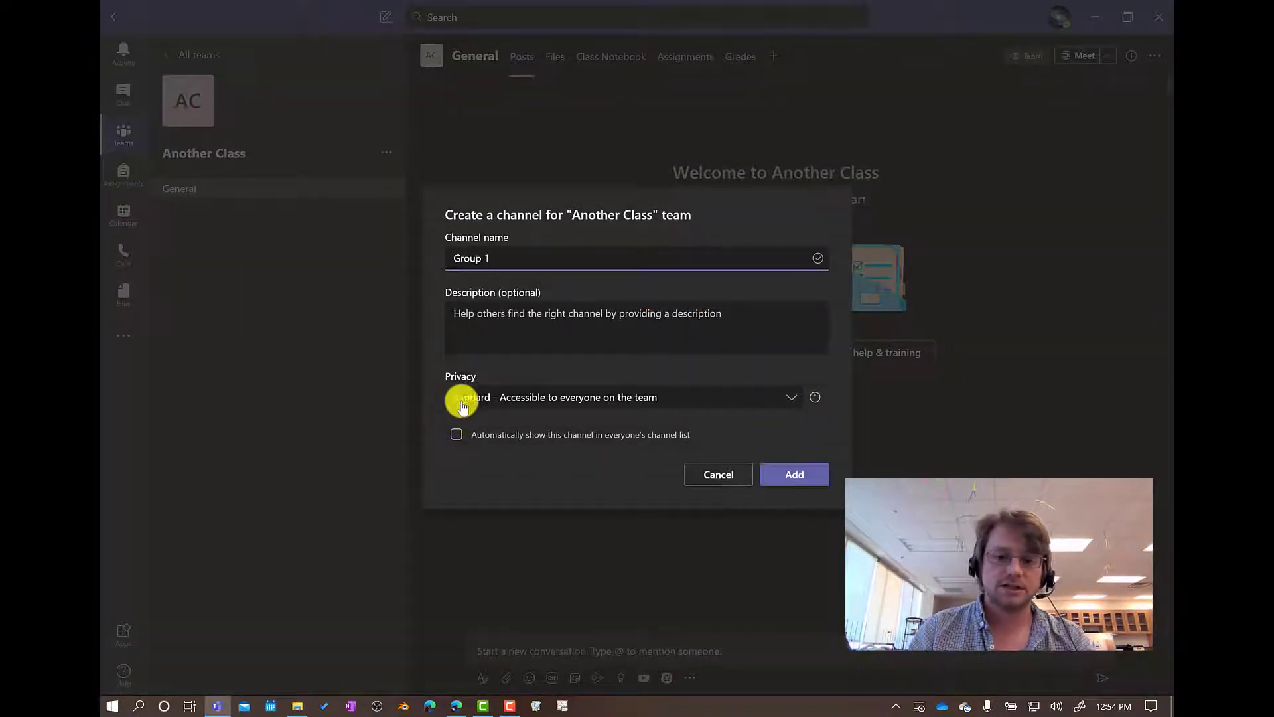
pyautogui.click(501, 405)
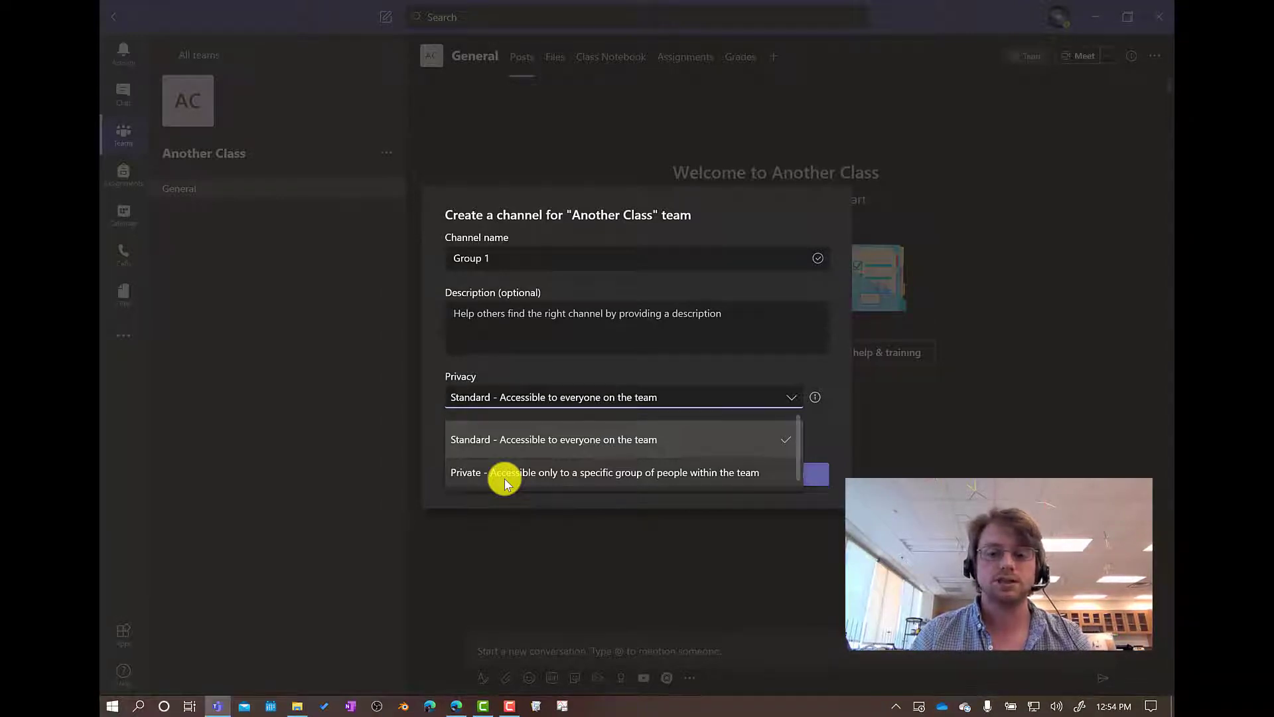
pyautogui.click(520, 438)
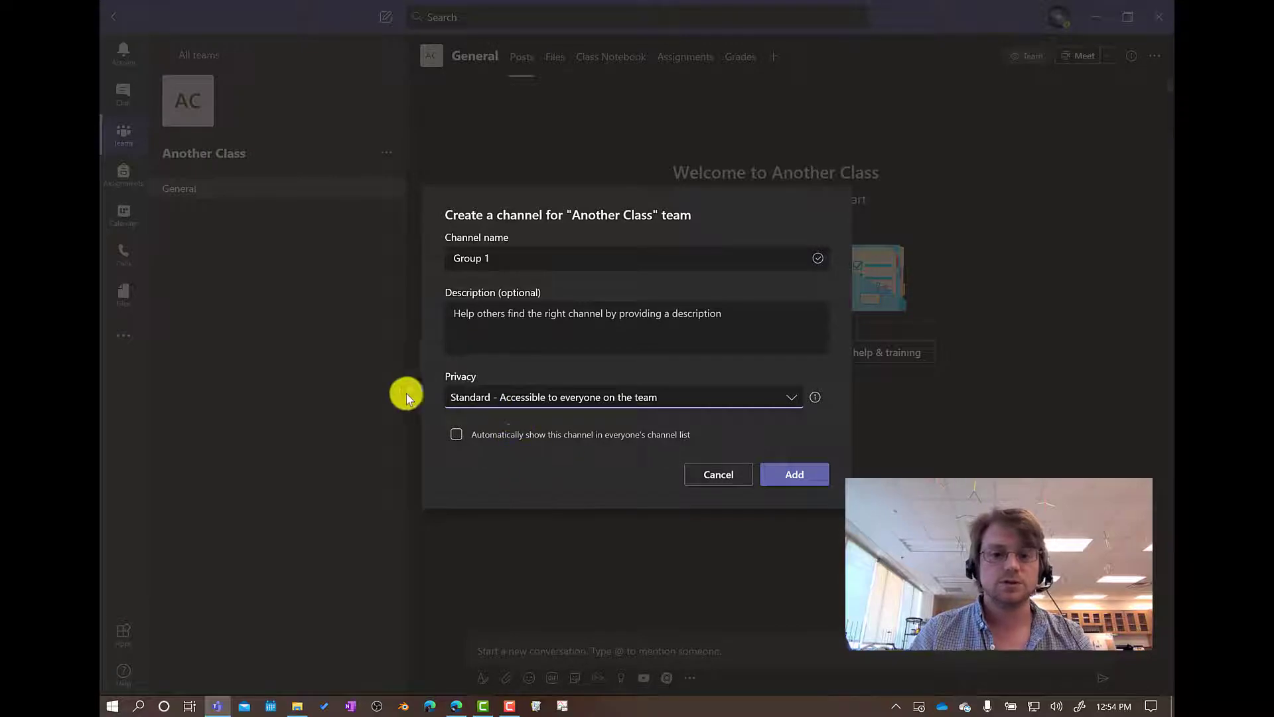
pyautogui.click(796, 475)
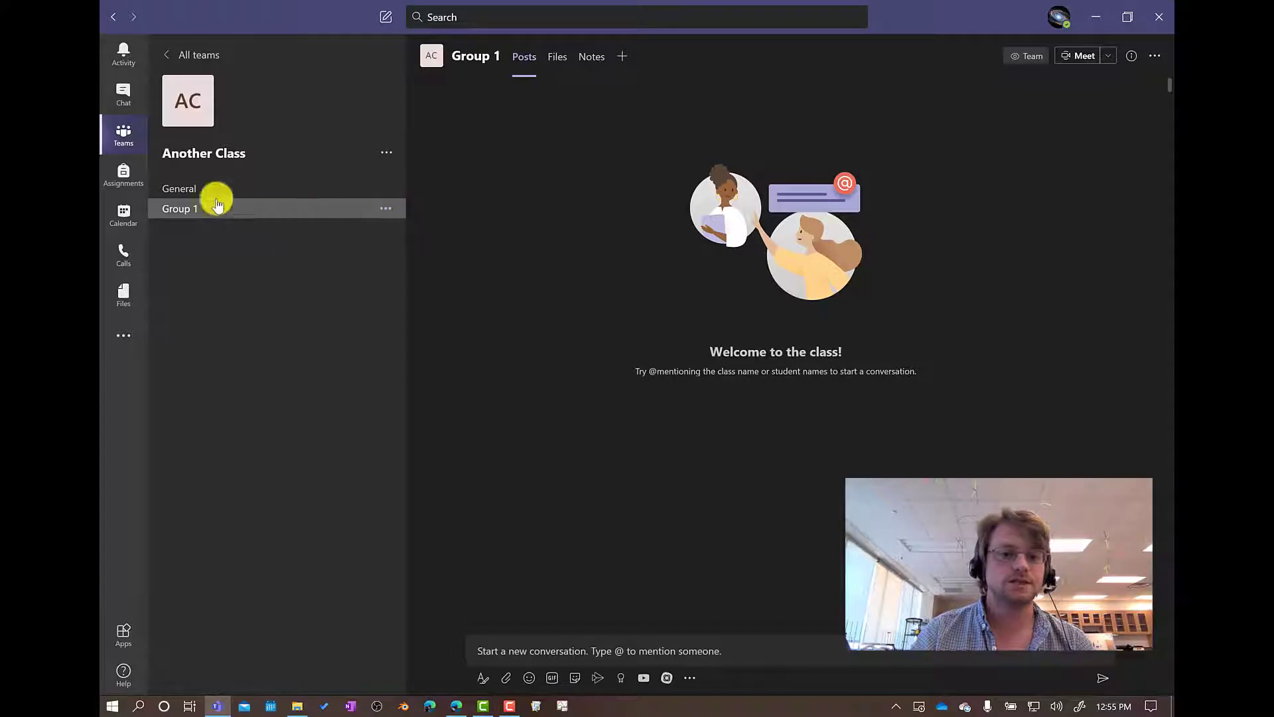
# - Add a channel named "General Discussion" to the Another Class team
pyautogui.click(386, 152)
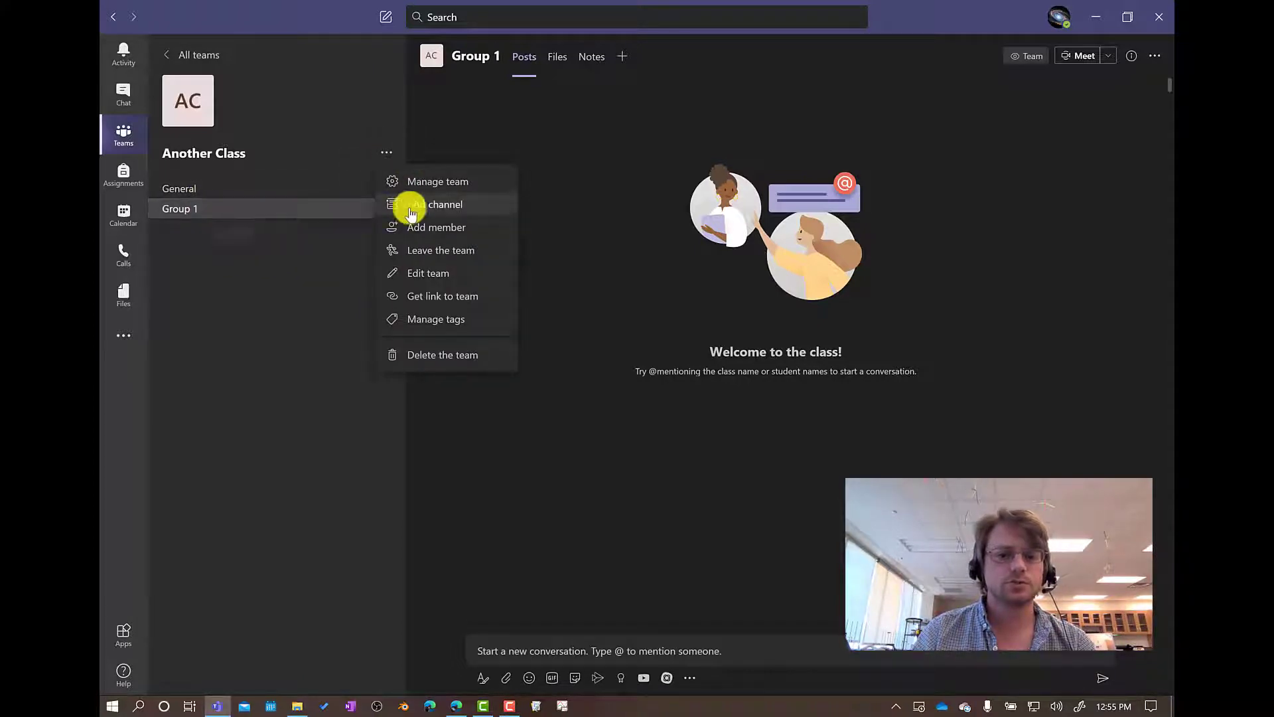
pyautogui.click(437, 211)
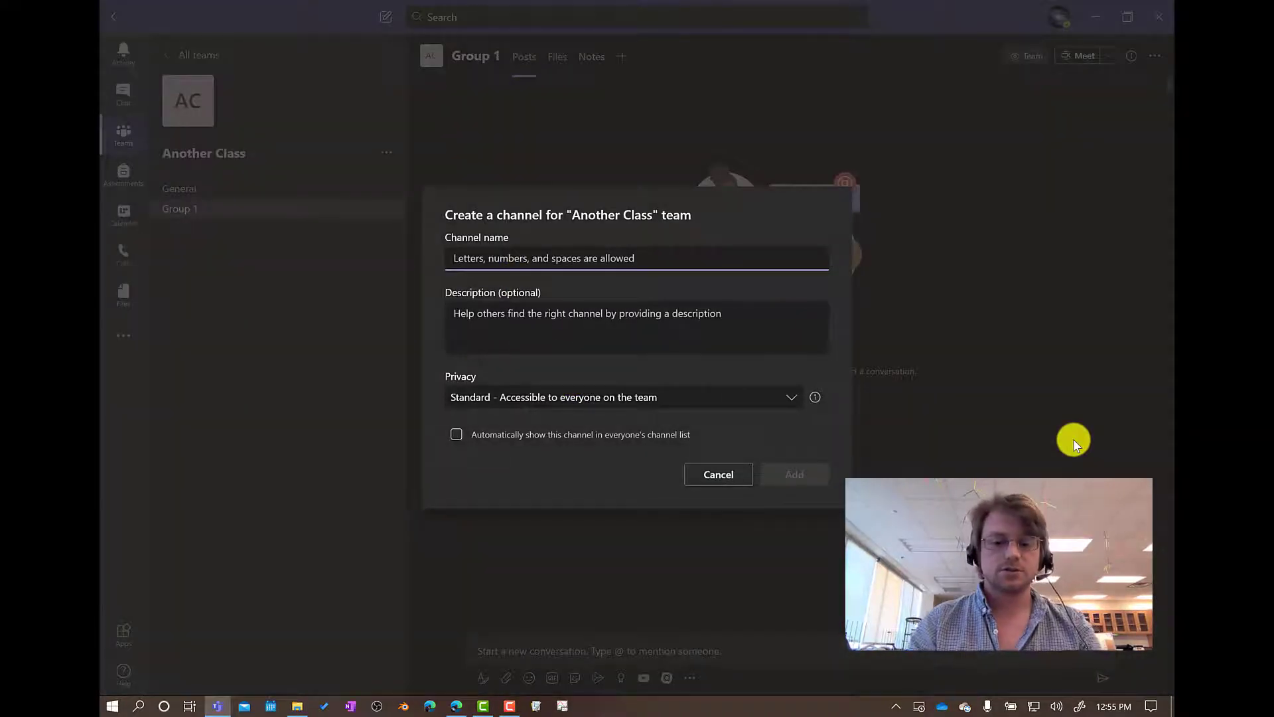
pyautogui.write('General Discussion')
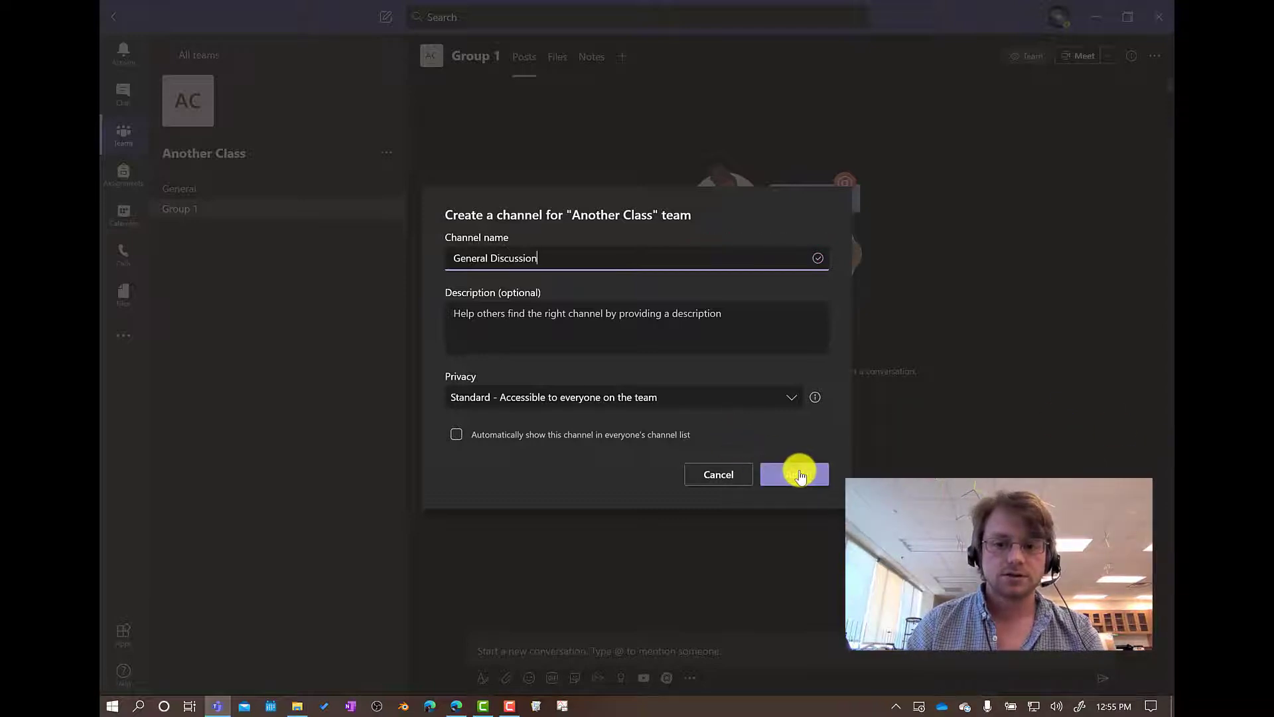
pyautogui.click(792, 474)
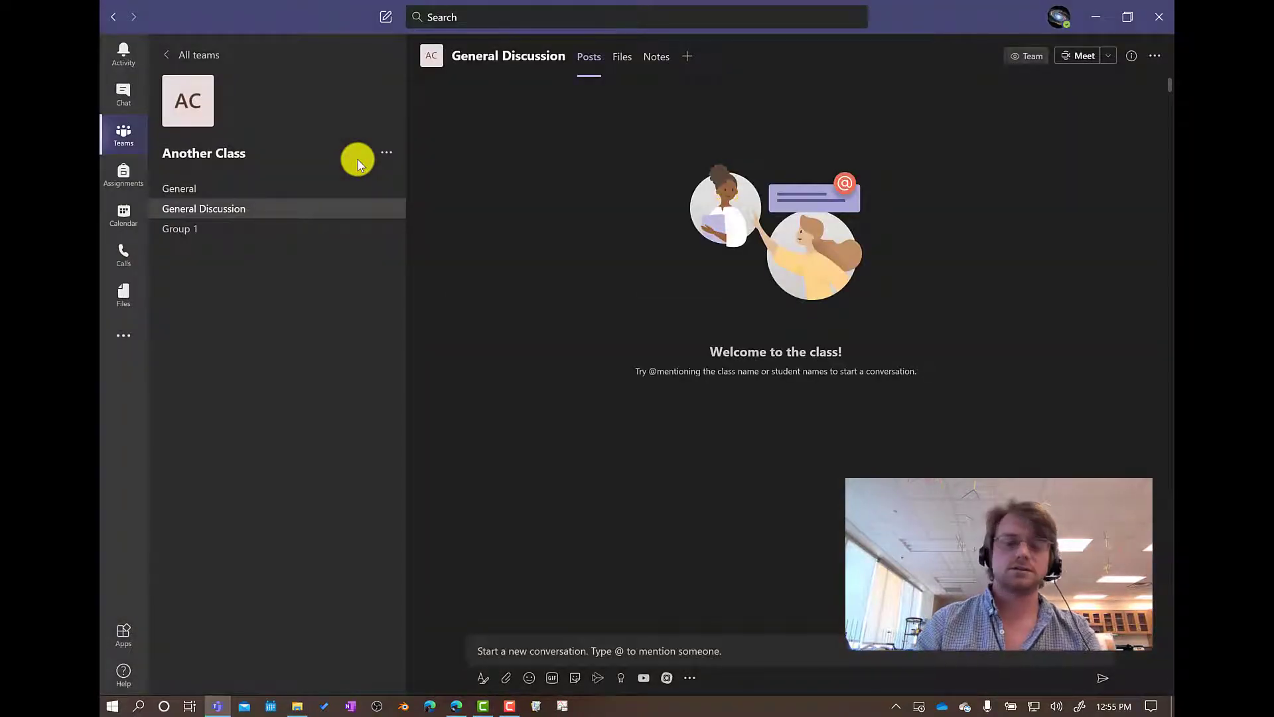
# - Add a channel named "Practice Problems" to the Another Class team
pyautogui.click(388, 153)
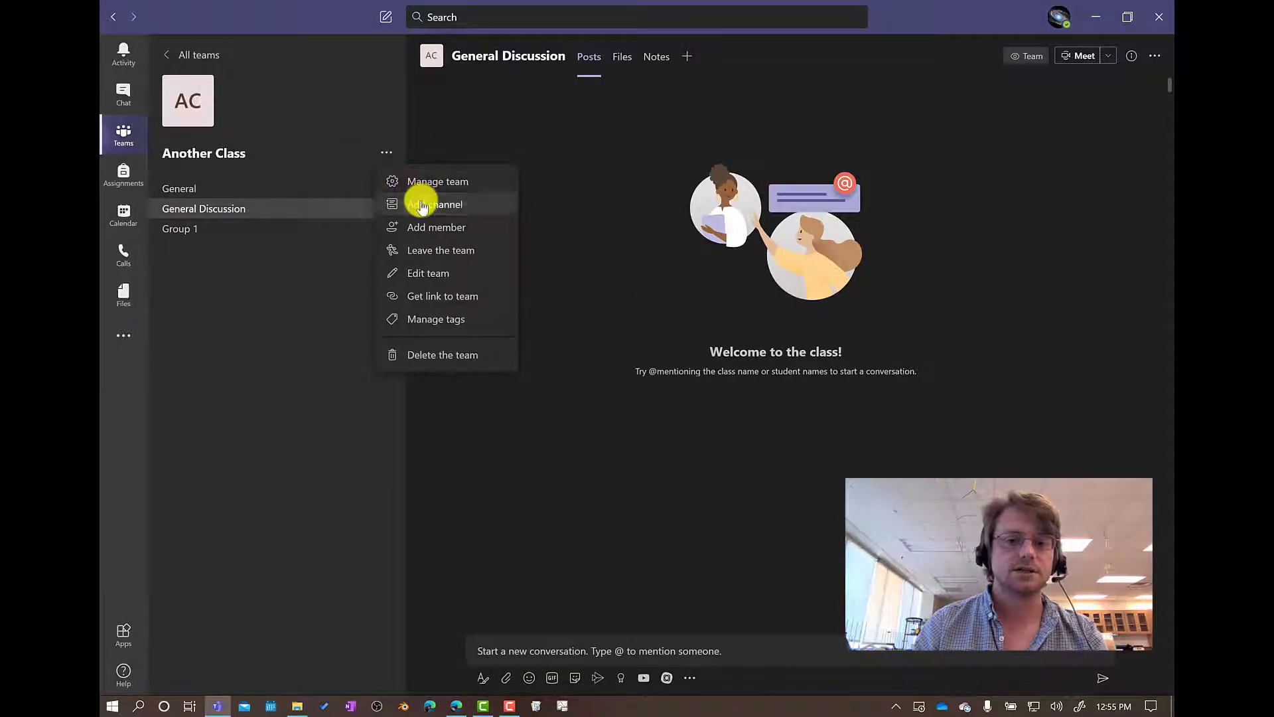
pyautogui.click(420, 205)
pyautogui.write('Practice Problems')
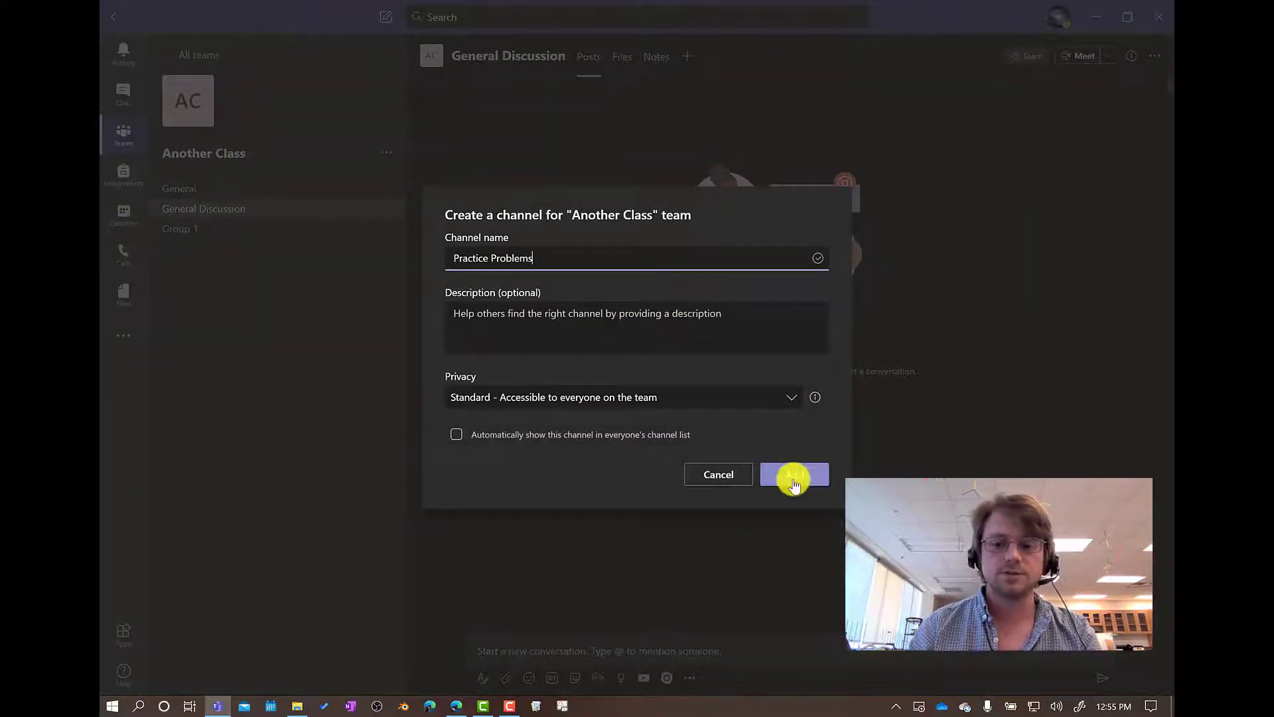
pyautogui.click(791, 475)
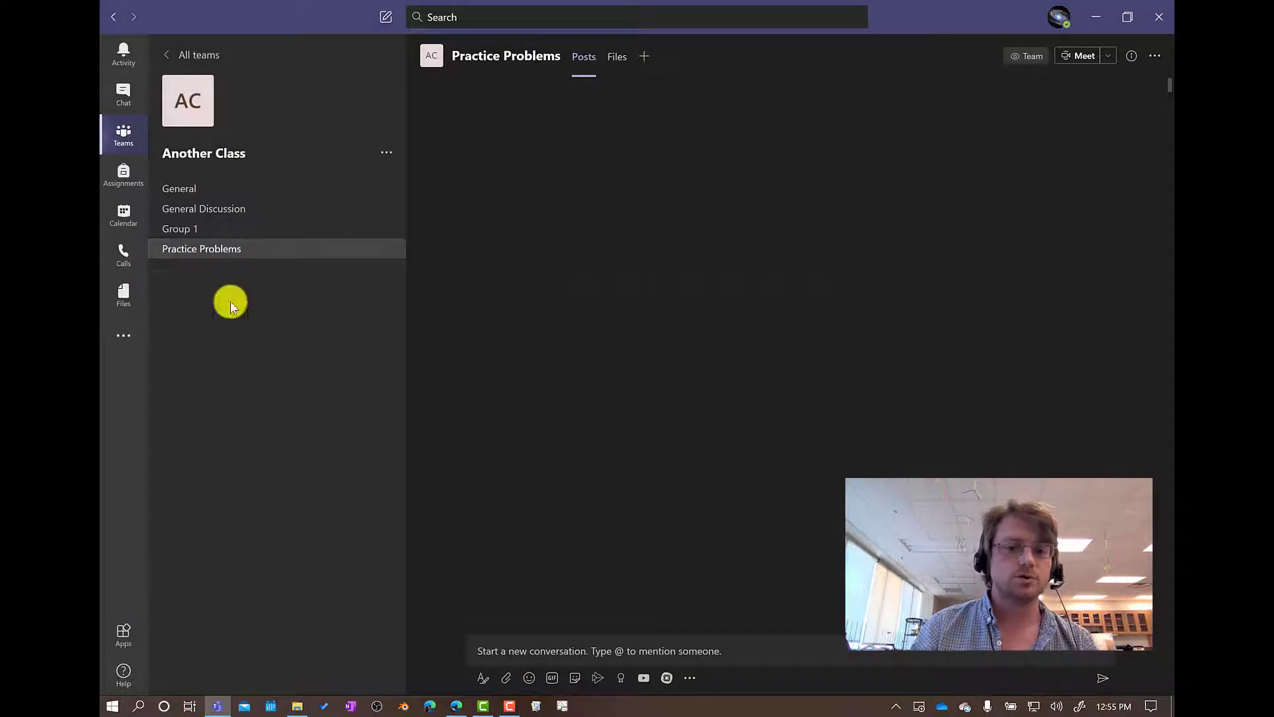
# - Add a channel named "Labs" to the Another Class team
pyautogui.click(385, 154)
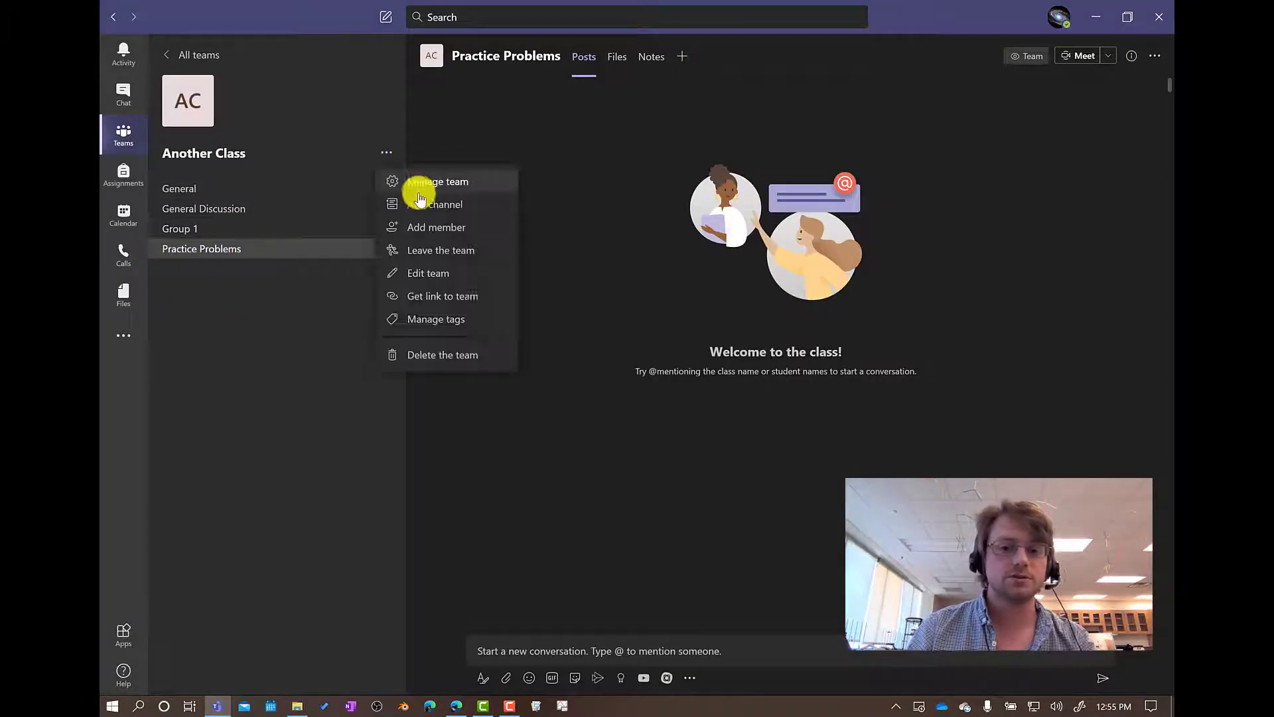
pyautogui.click(421, 203)
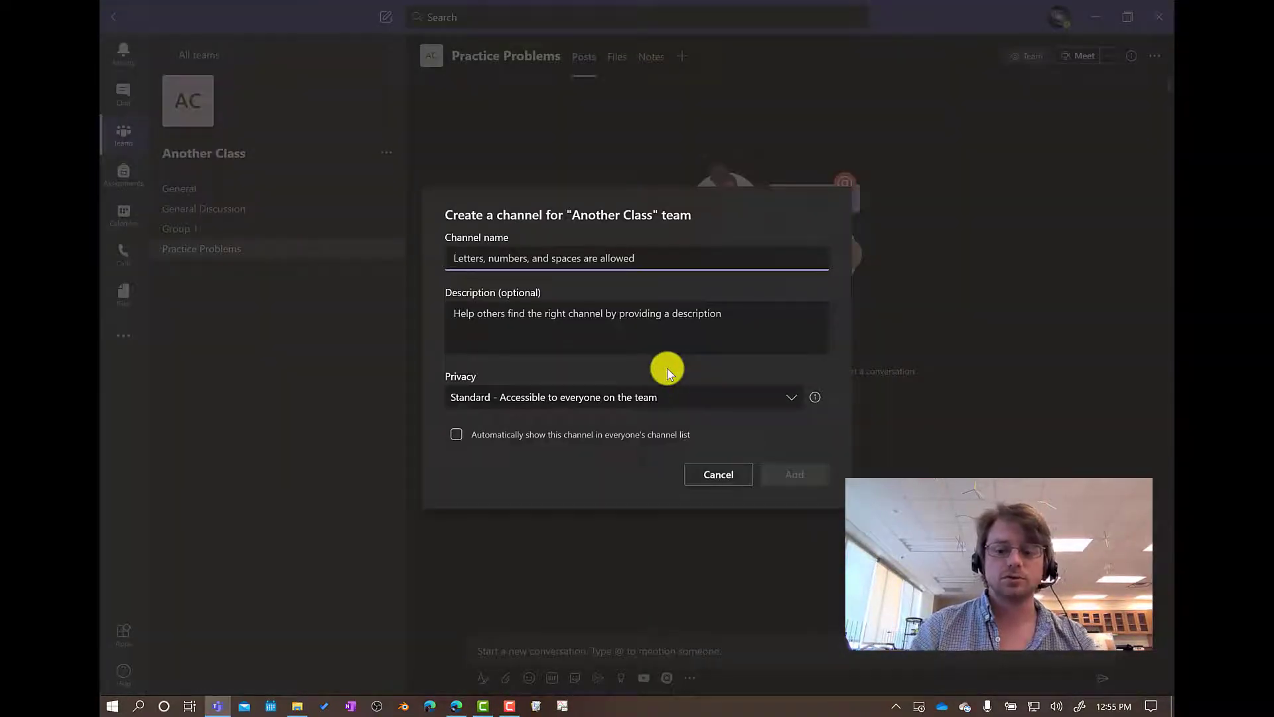
pyautogui.write('Labs')
pyautogui.click(820, 484)
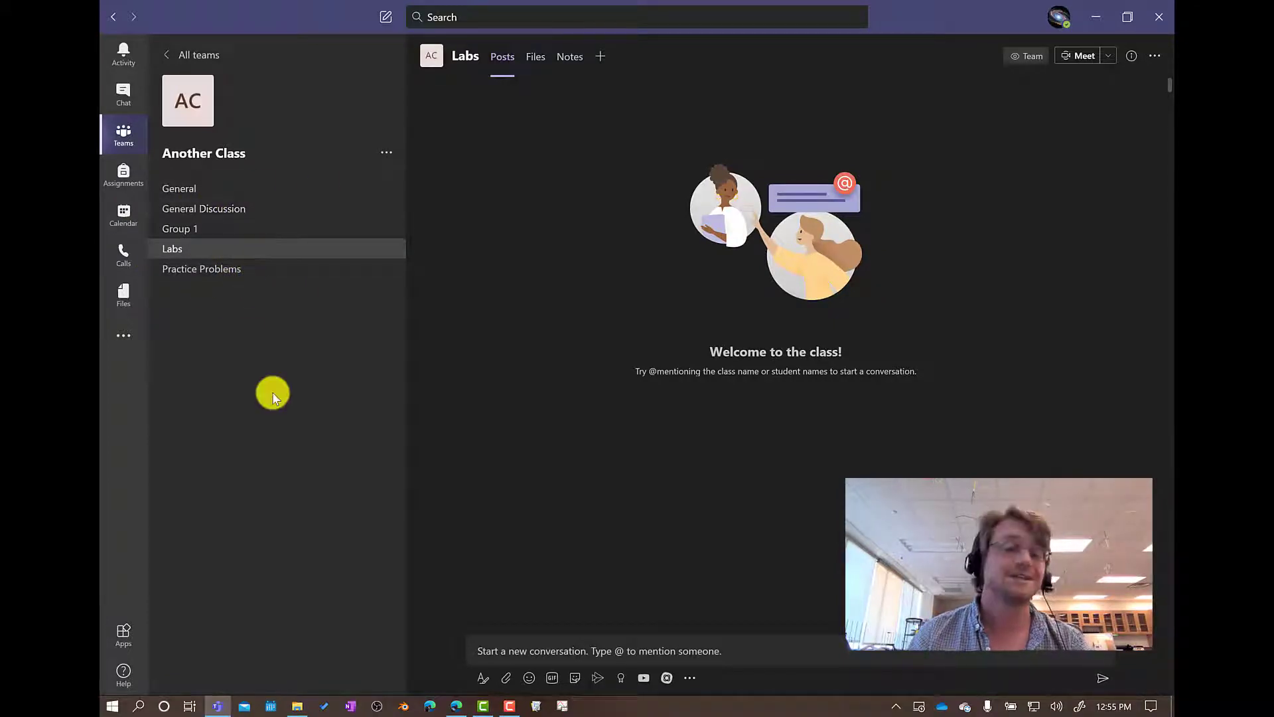
pyautogui.click(206, 197)
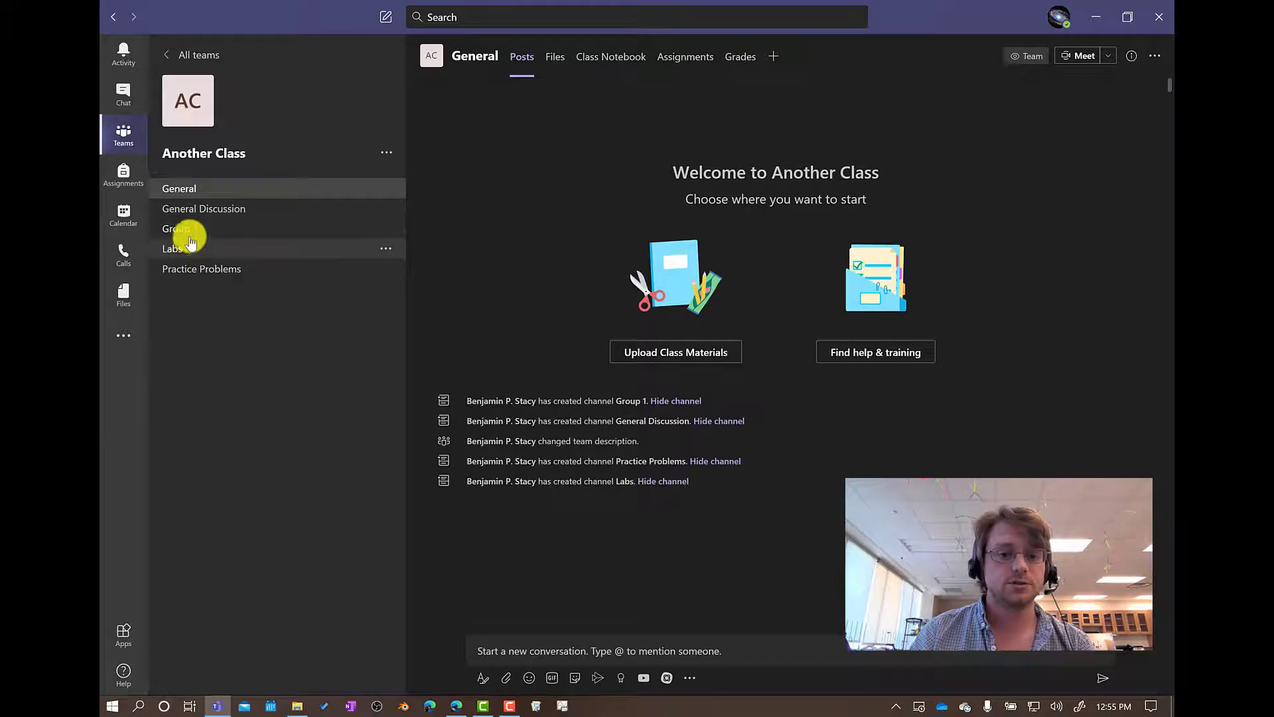
pyautogui.click(188, 230)
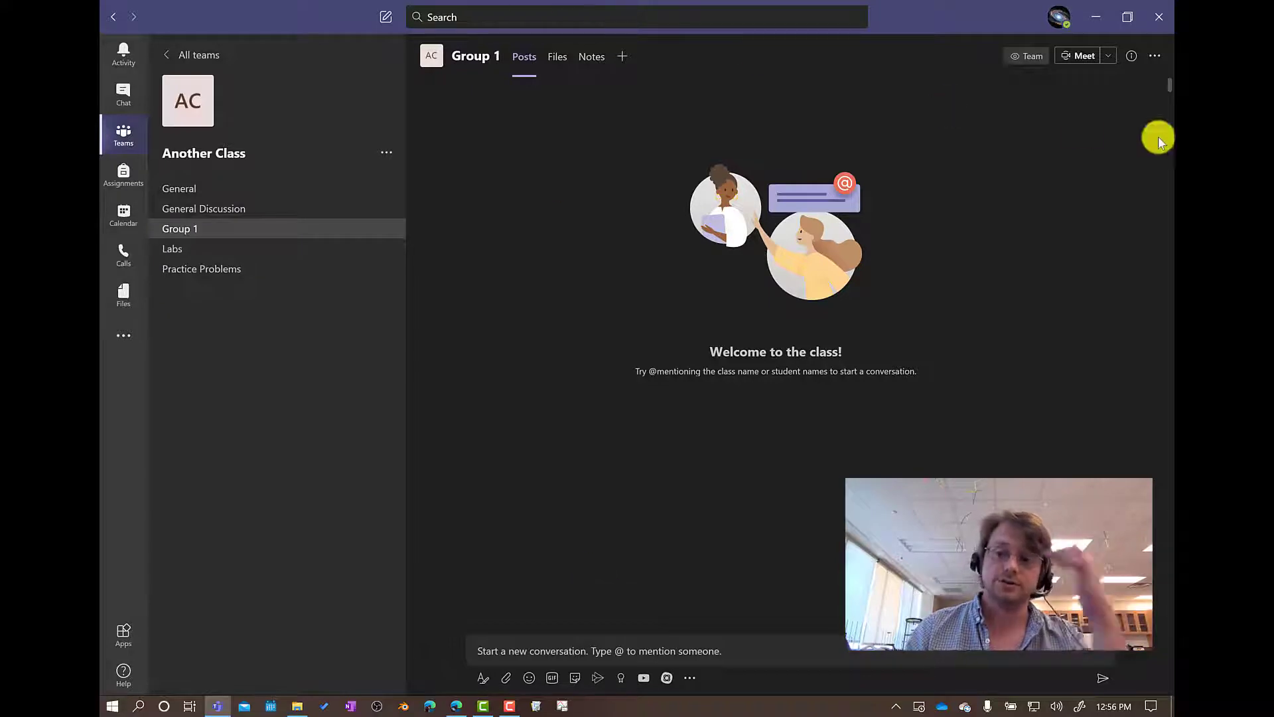
pyautogui.click(1065, 64)
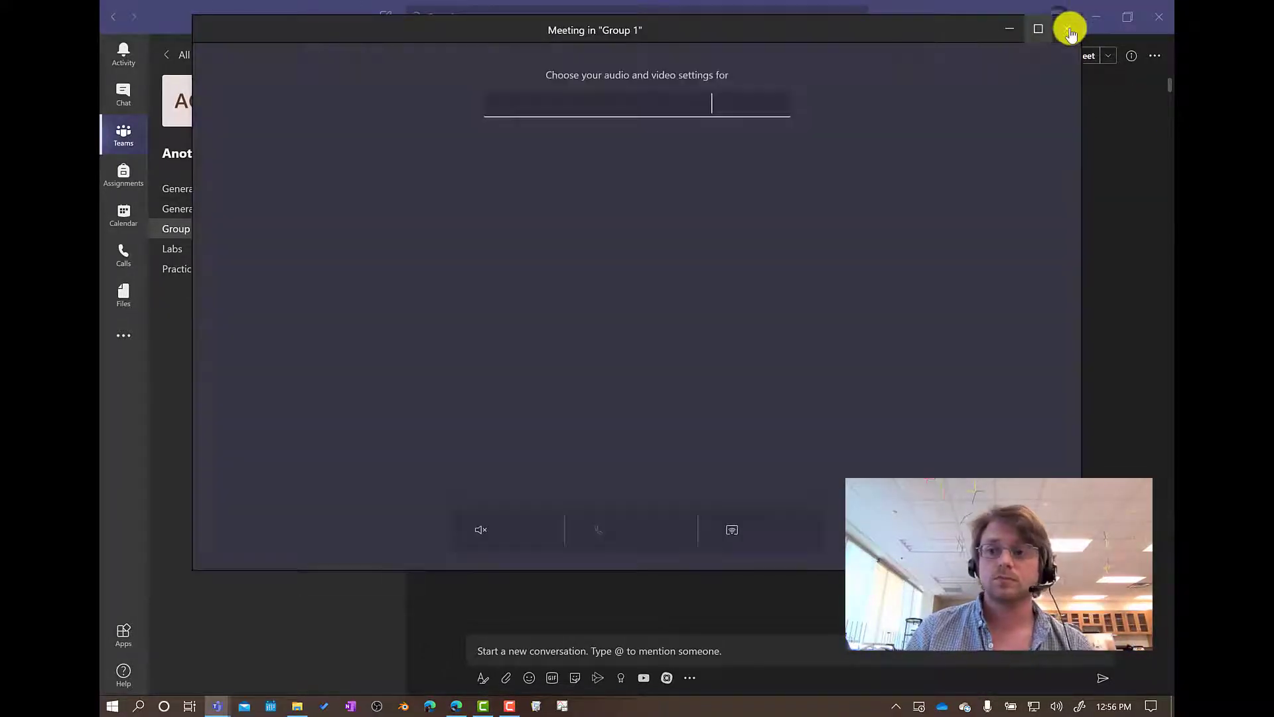
pyautogui.click(1069, 30)
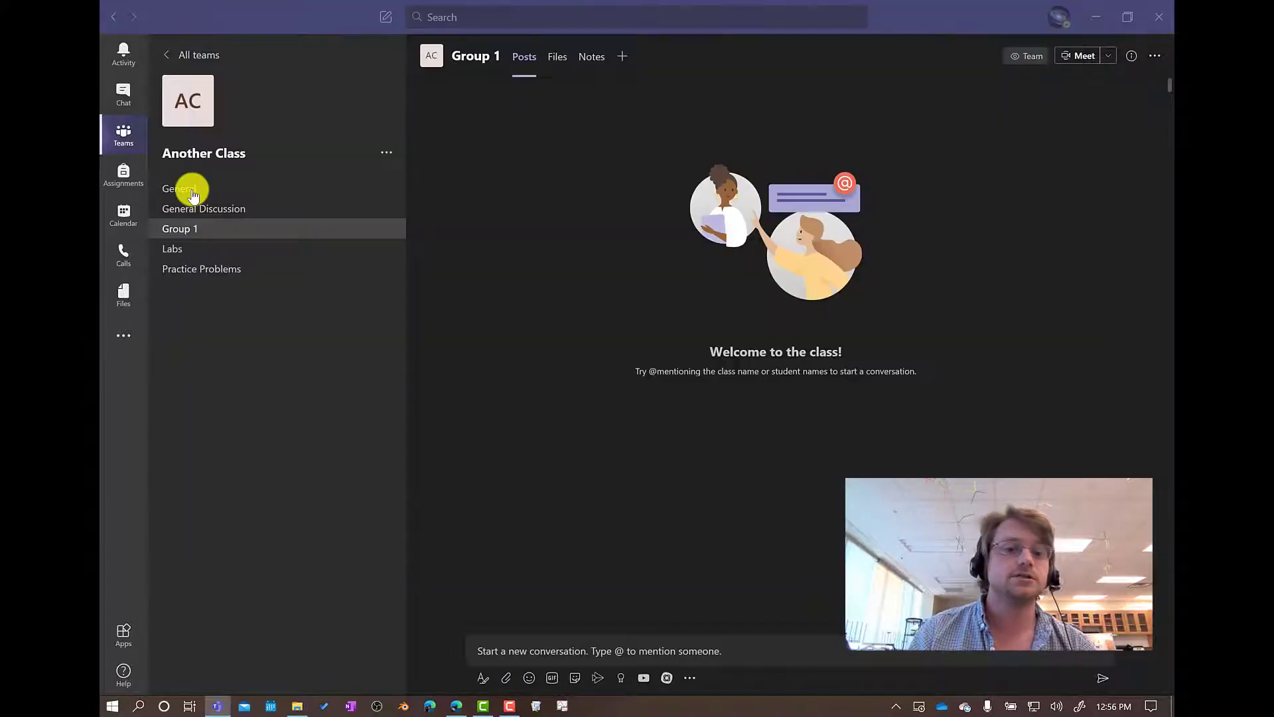
# - Start and join a new channel meeting in the General channel with the microphone turned off
pyautogui.click(190, 189)
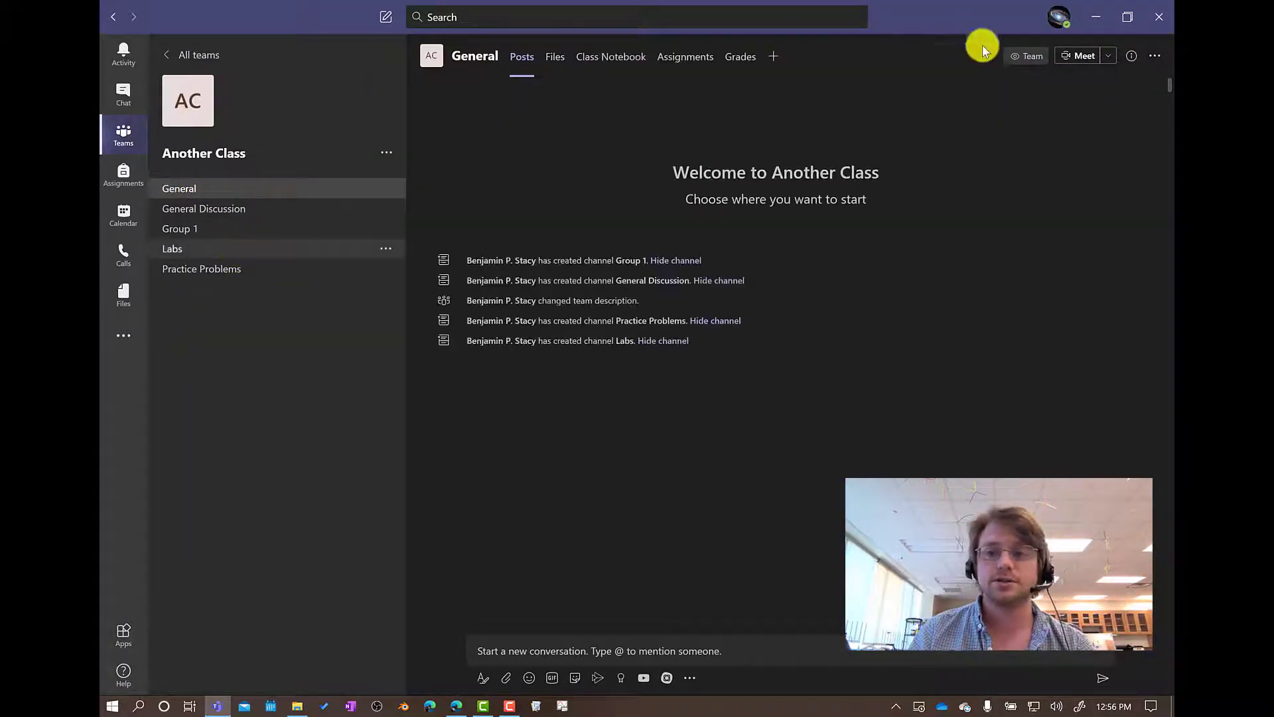
pyautogui.click(1072, 55)
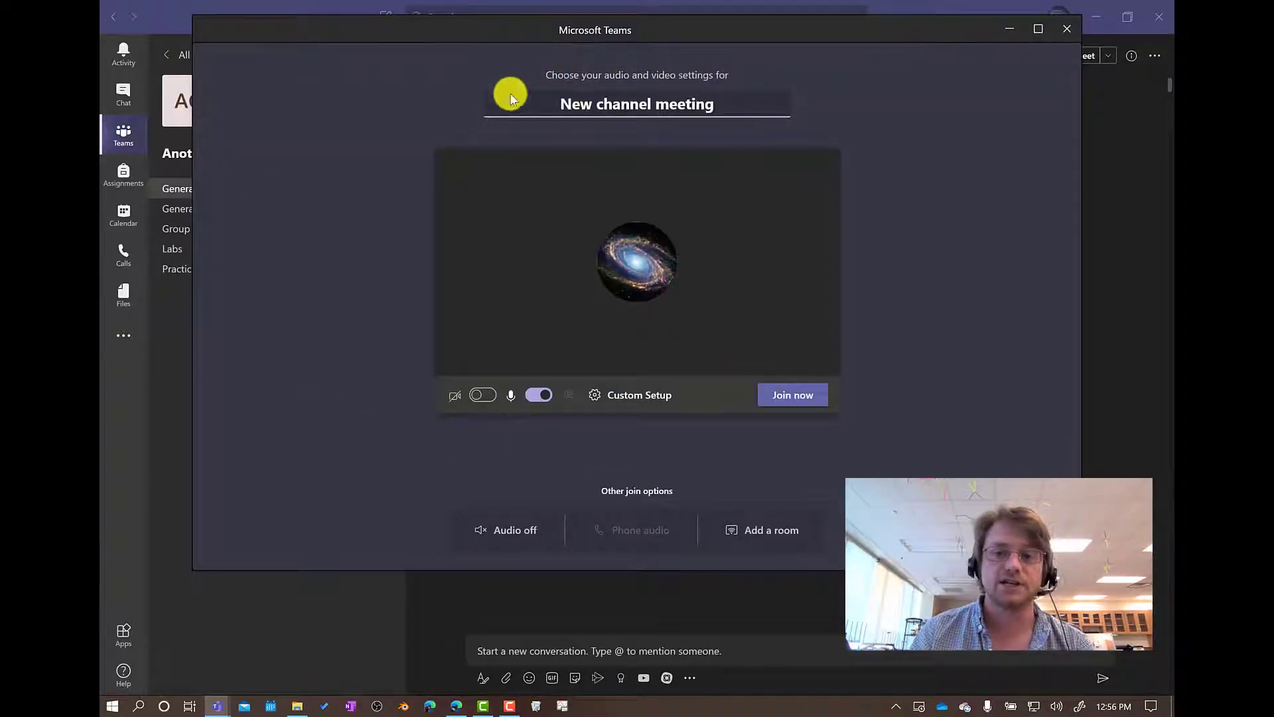
pyautogui.click(534, 396)
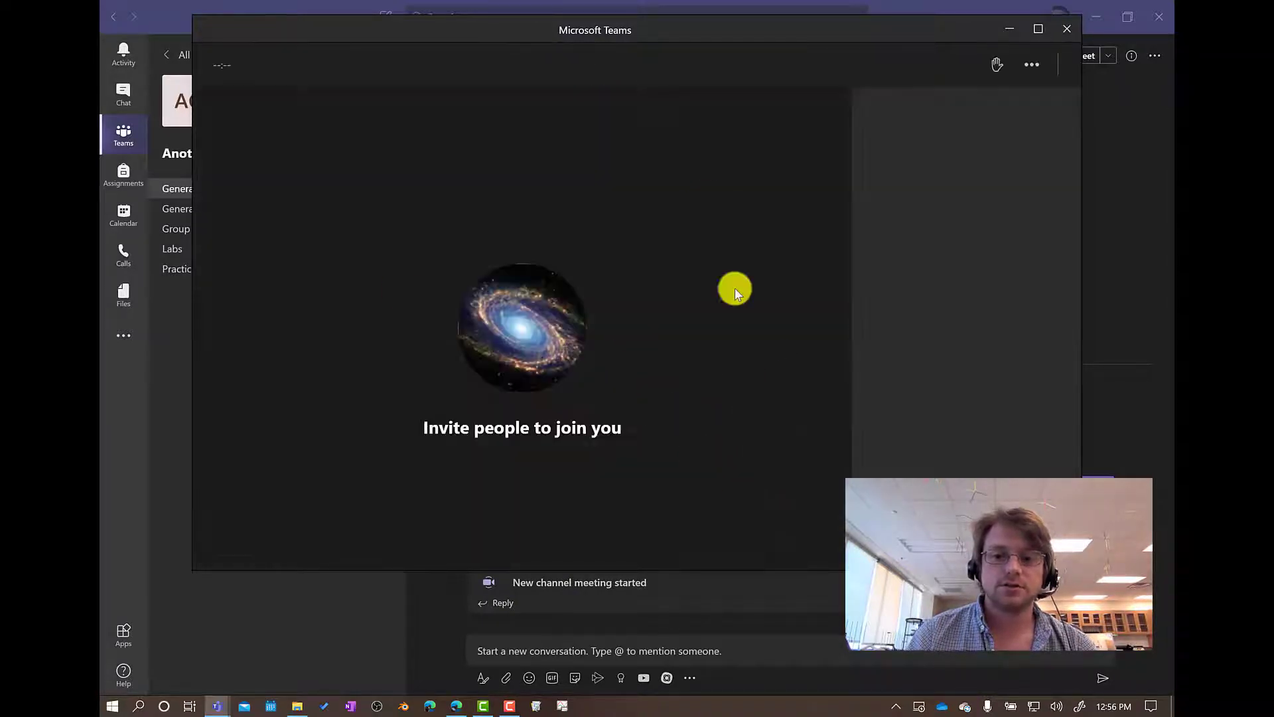
pyautogui.moveTo(628, 30); pyautogui.dragTo(611, 88)
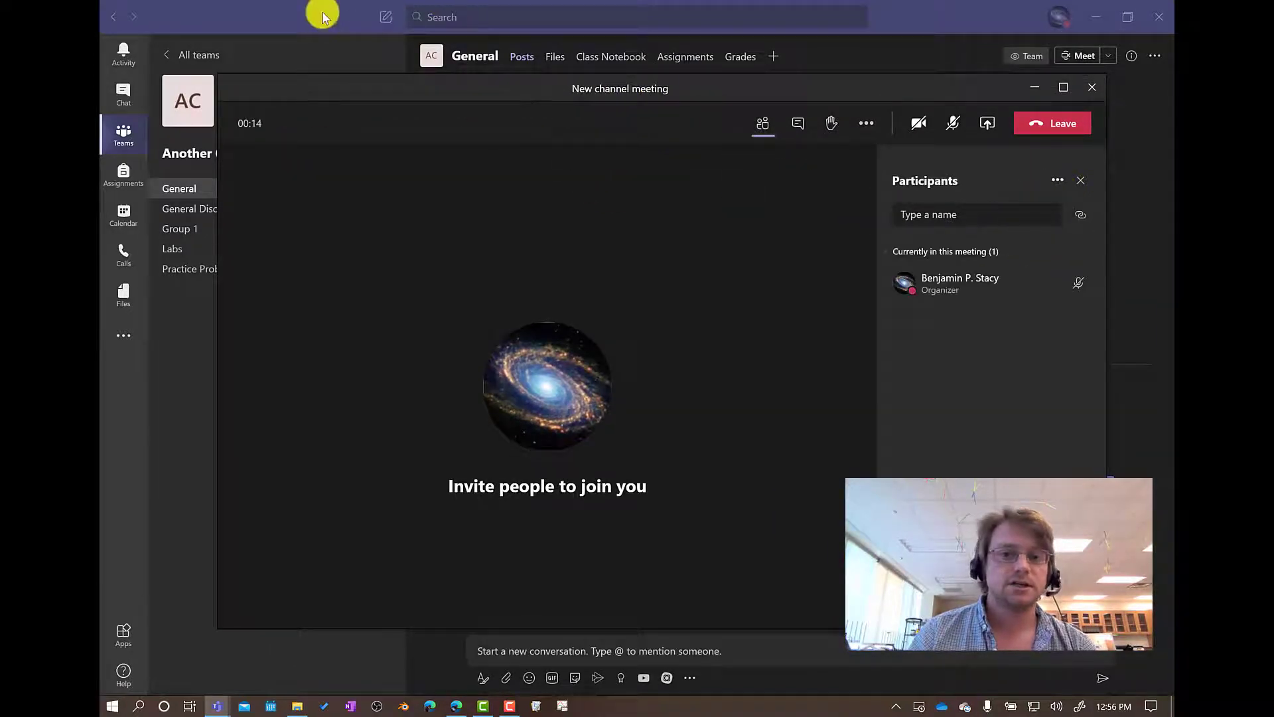
# - Start and join a second channel meeting in the Group 1 channel of the Another Class team
pyautogui.click(289, 43)
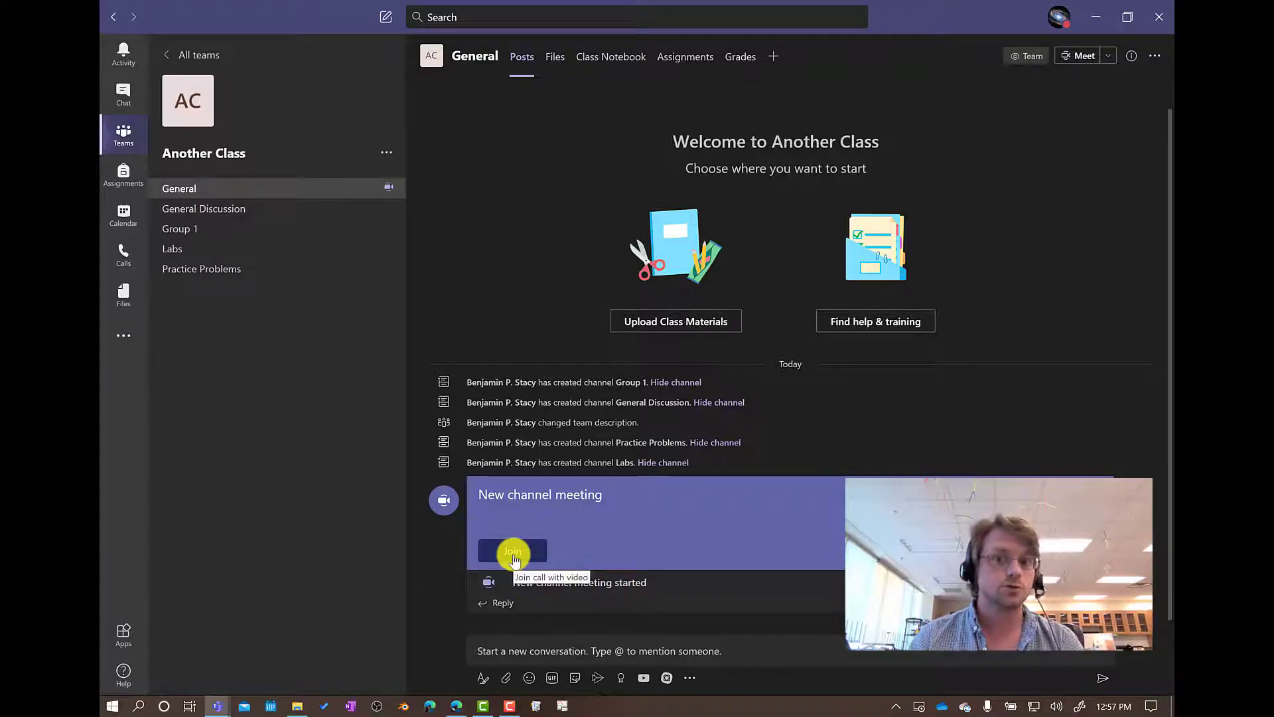
pyautogui.click(180, 237)
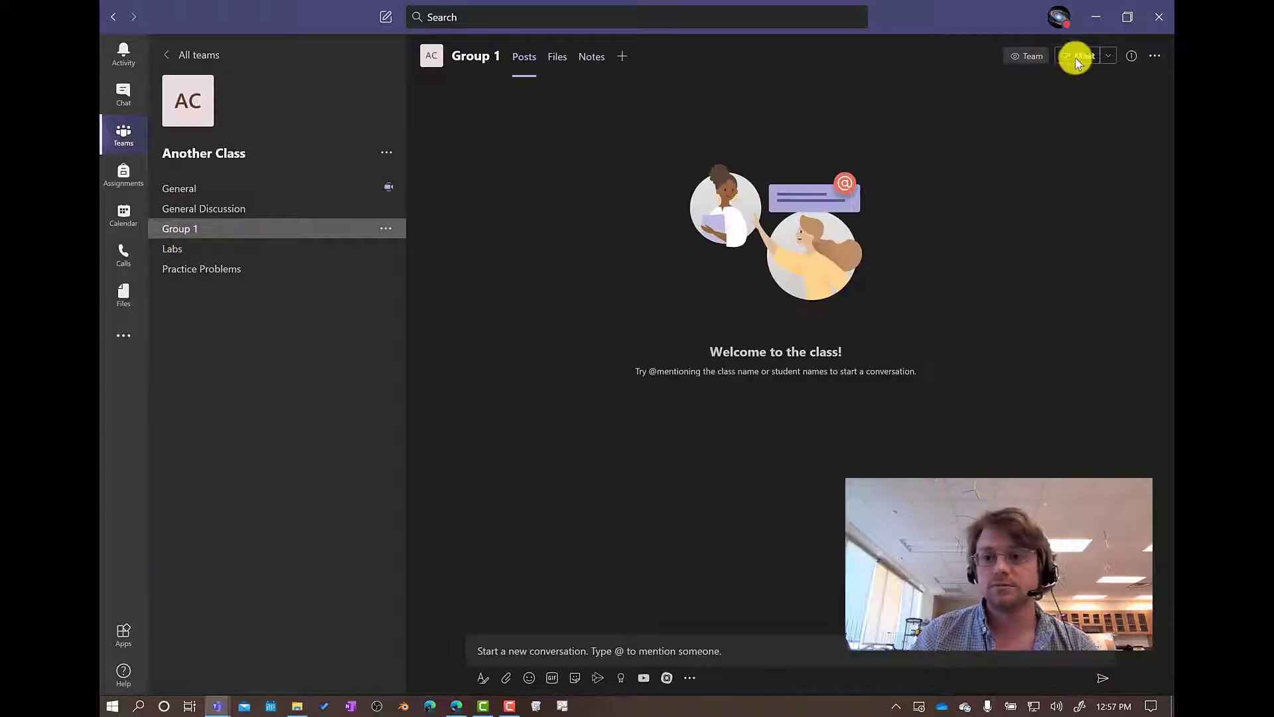
pyautogui.click(1085, 58)
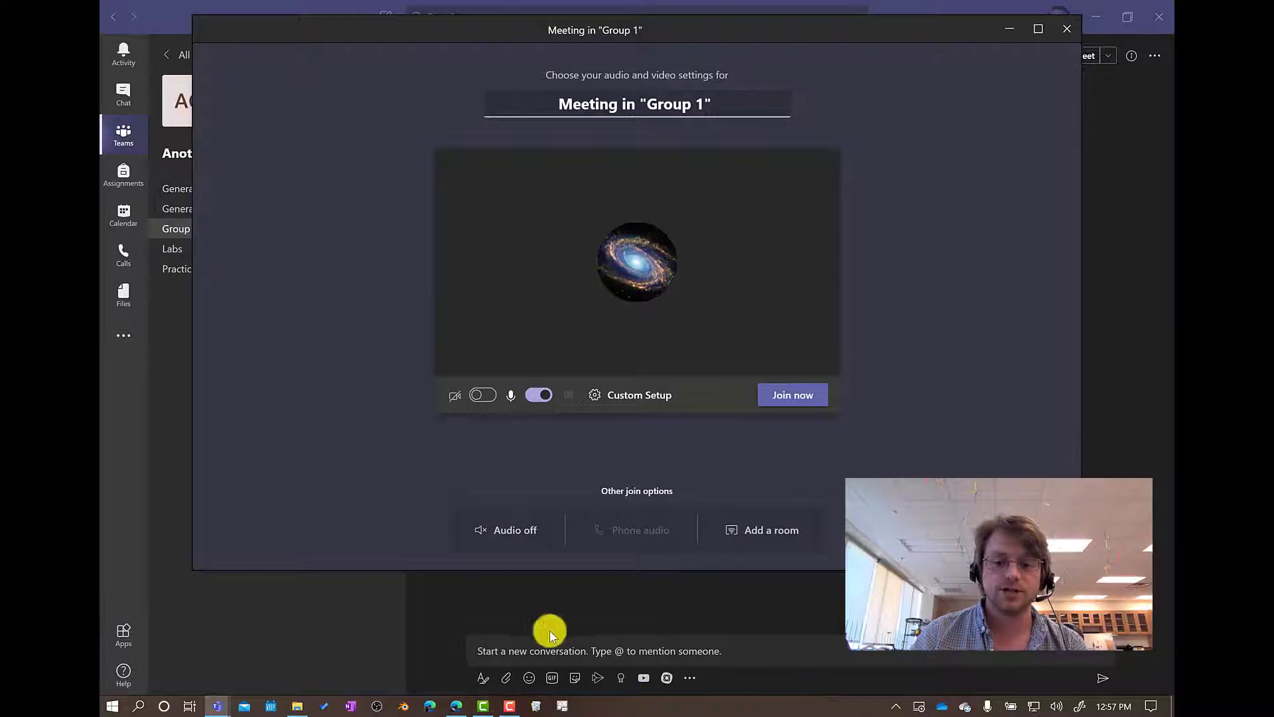
pyautogui.click(804, 404)
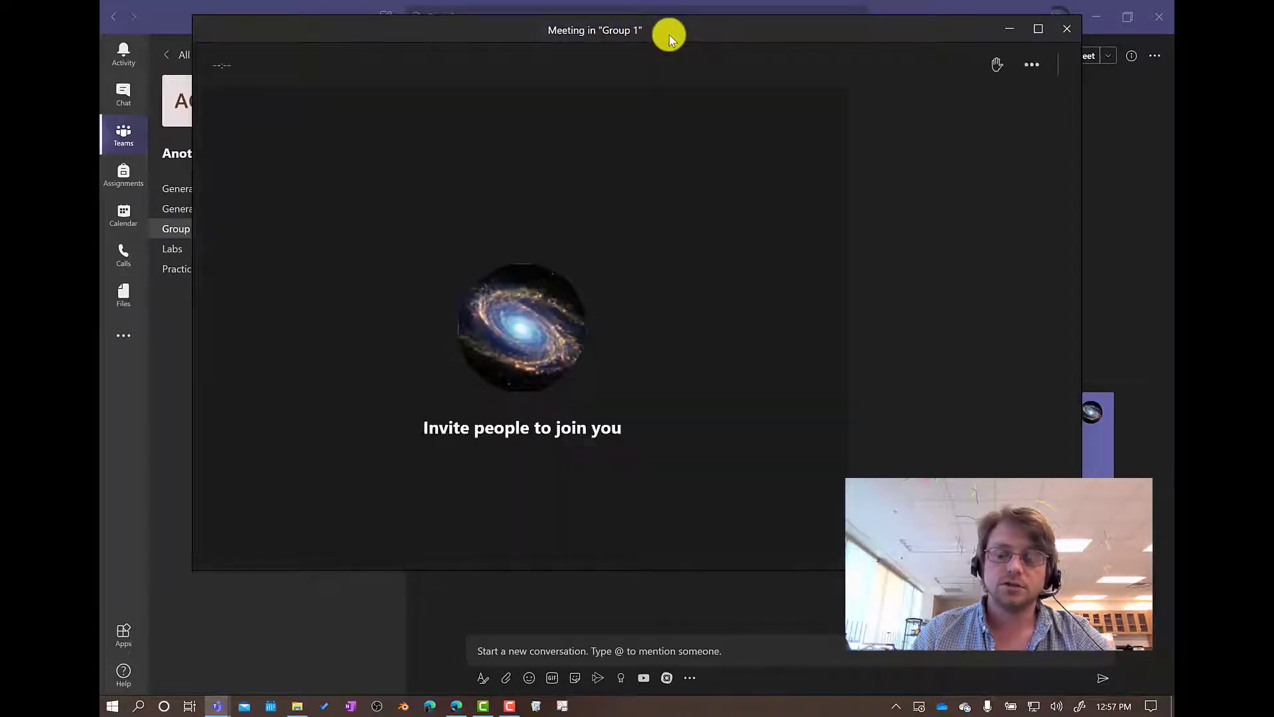
pyautogui.moveTo(672, 34); pyautogui.dragTo(696, 111)
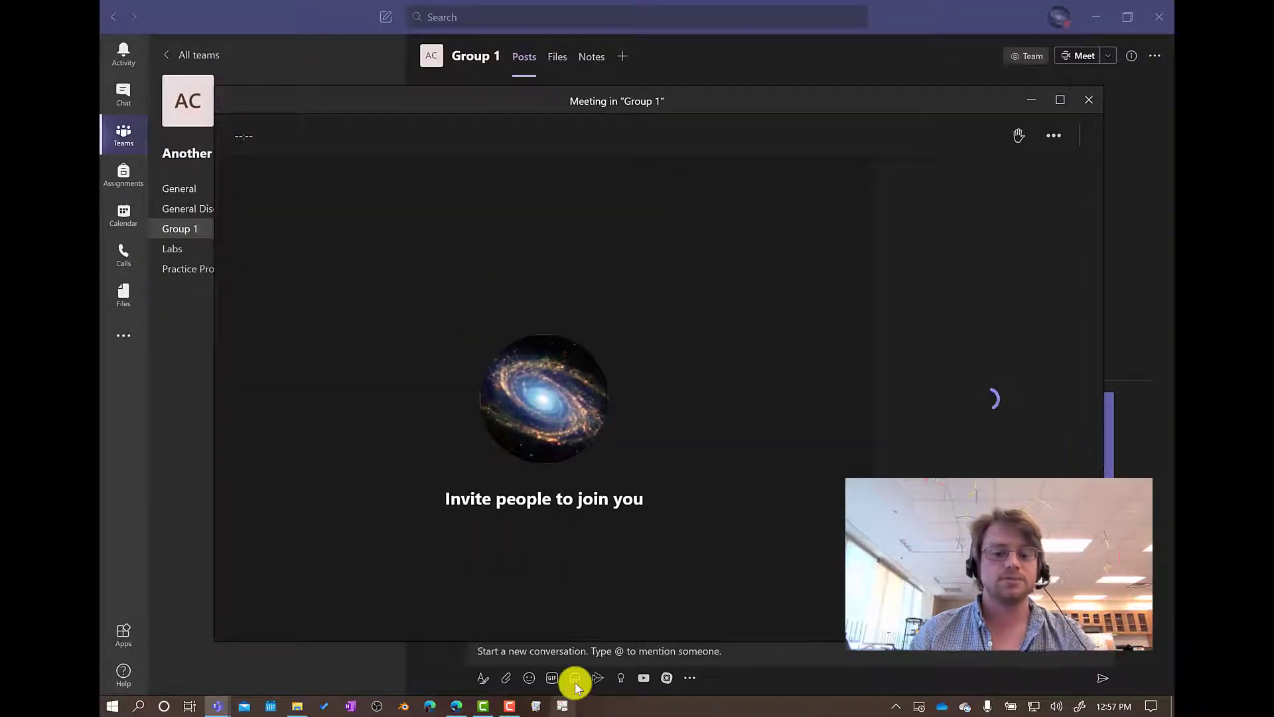
# - Switch between the General meeting, the Group 1 meeting and the team's channel list to examine the two simultaneous meetings
pyautogui.hotkey('alt', 'Tab')
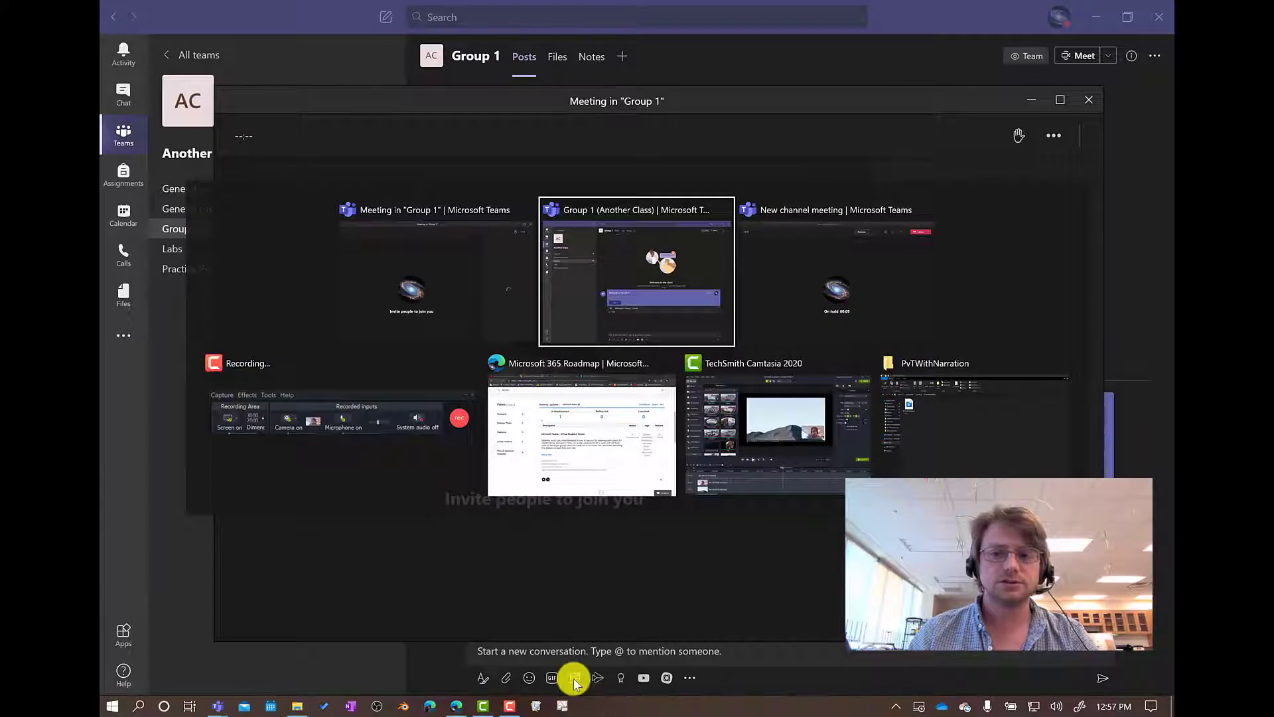
pyautogui.hotkey('alt', 'Tab')
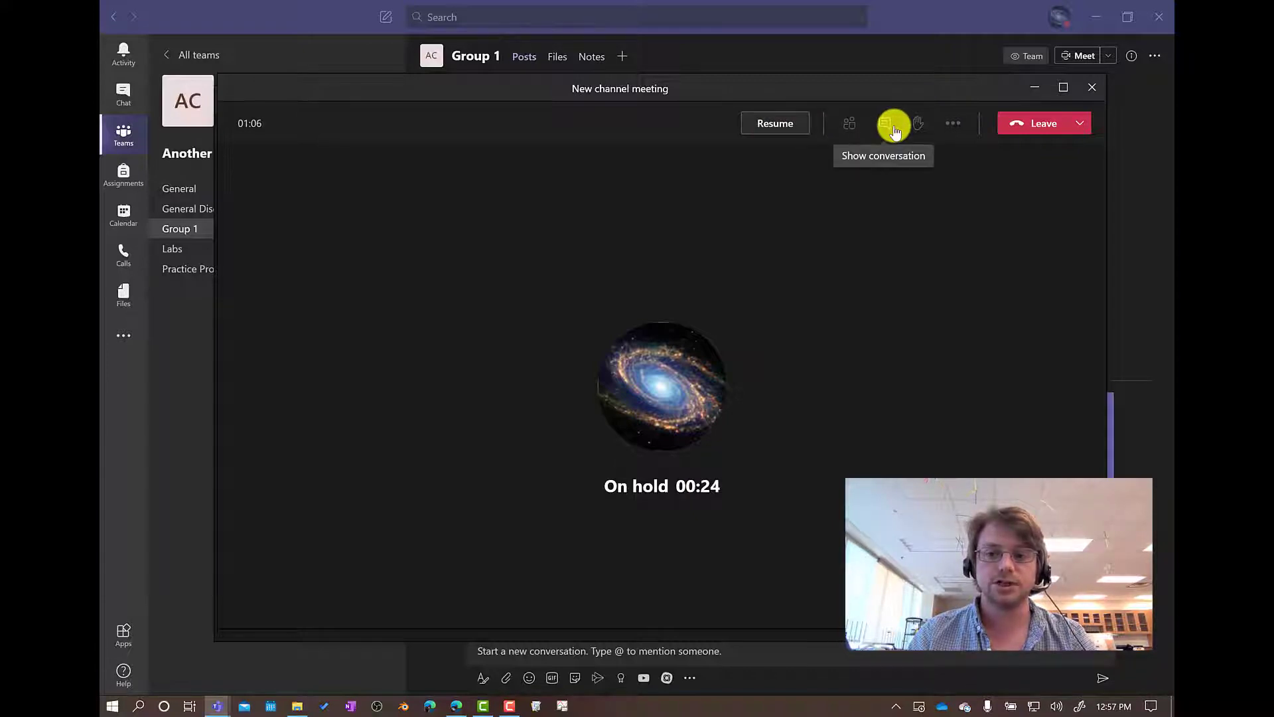
pyautogui.hotkey('alt', 'Tab')
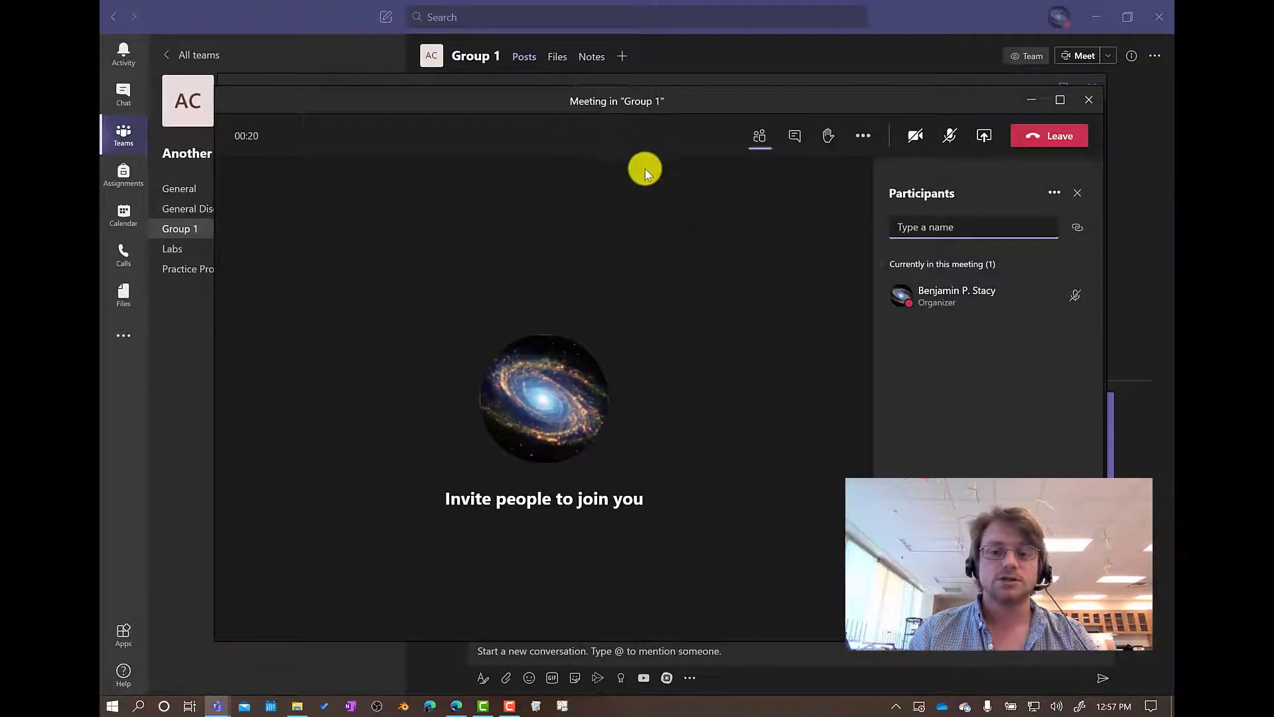
pyautogui.click(304, 18)
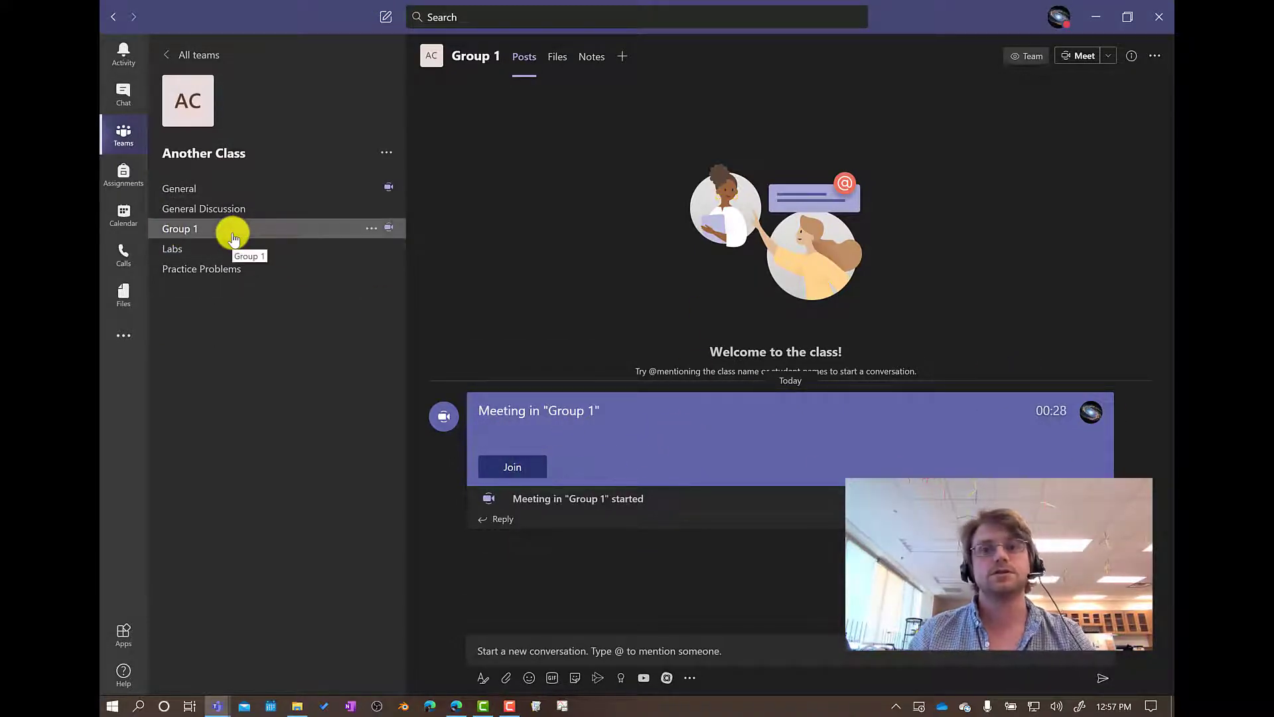
pyautogui.hotkey('alt', 'Tab')
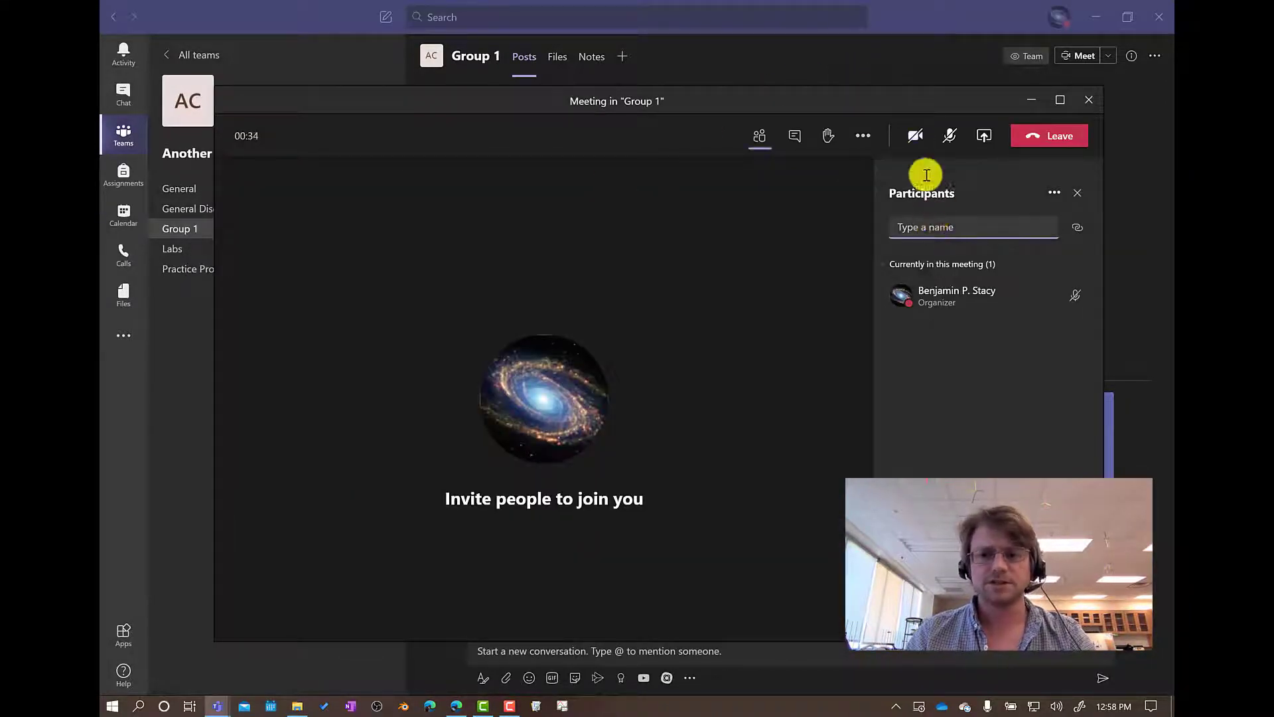
pyautogui.click(943, 233)
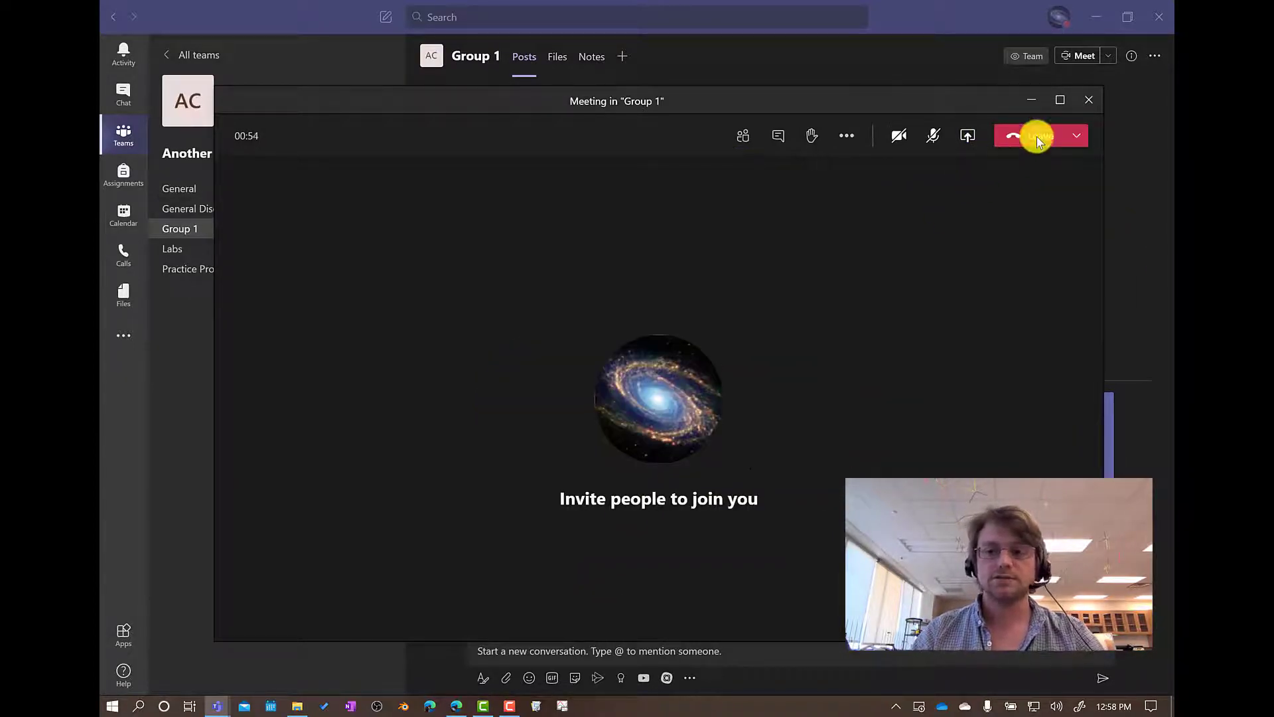
# - Leave the Group 1 meeting and the on-hold General channel meeting, and give the Group 1 call a three-star quality rating
pyautogui.click(1036, 137)
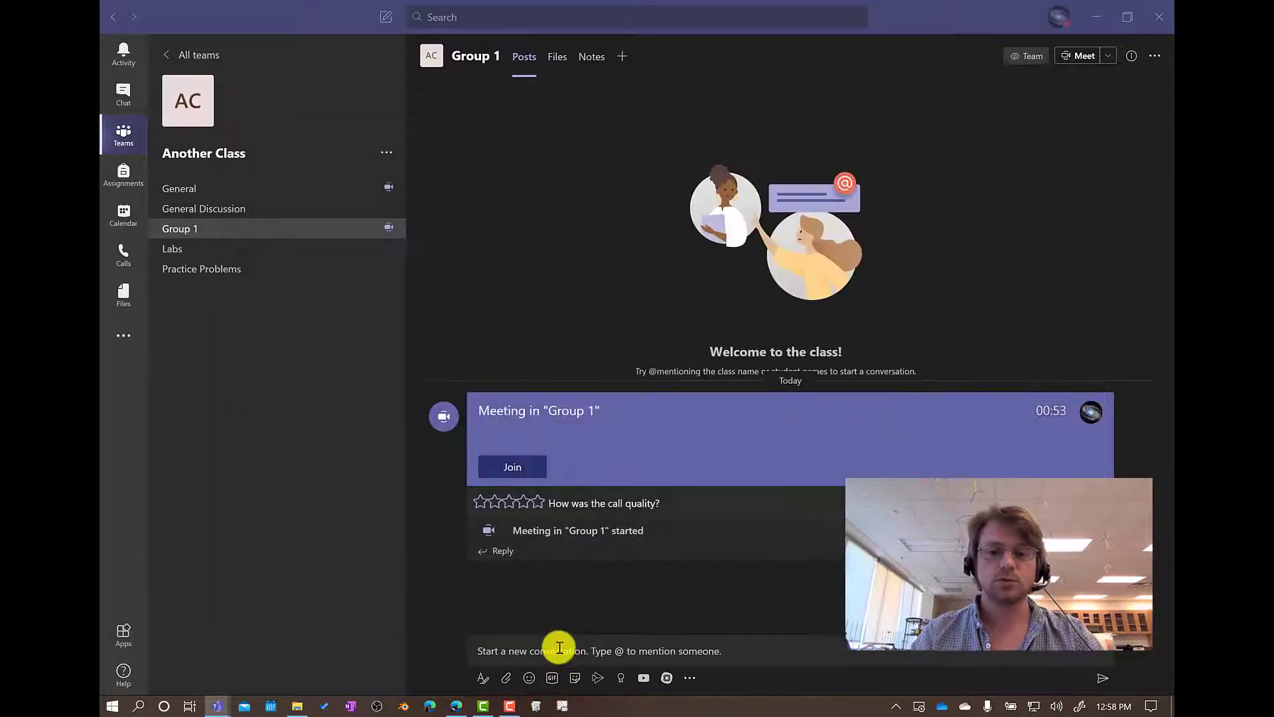
pyautogui.hotkey('alt', 'Tab')
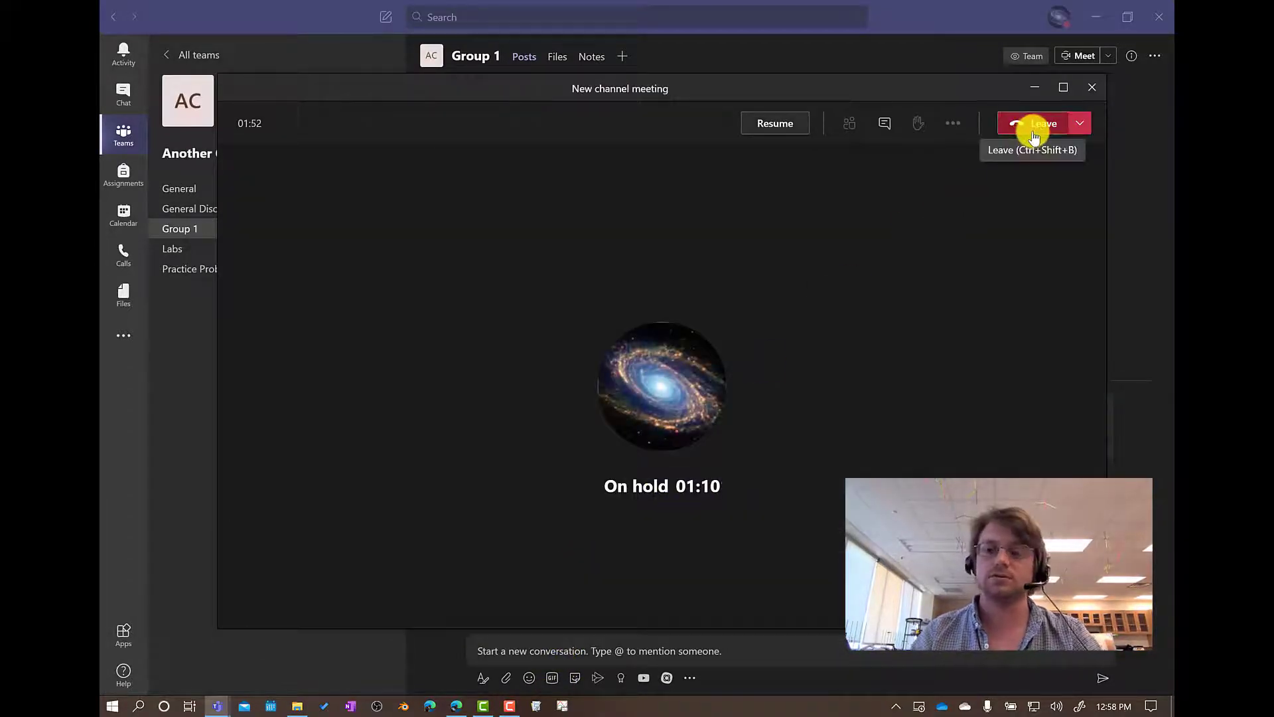
pyautogui.click(1034, 133)
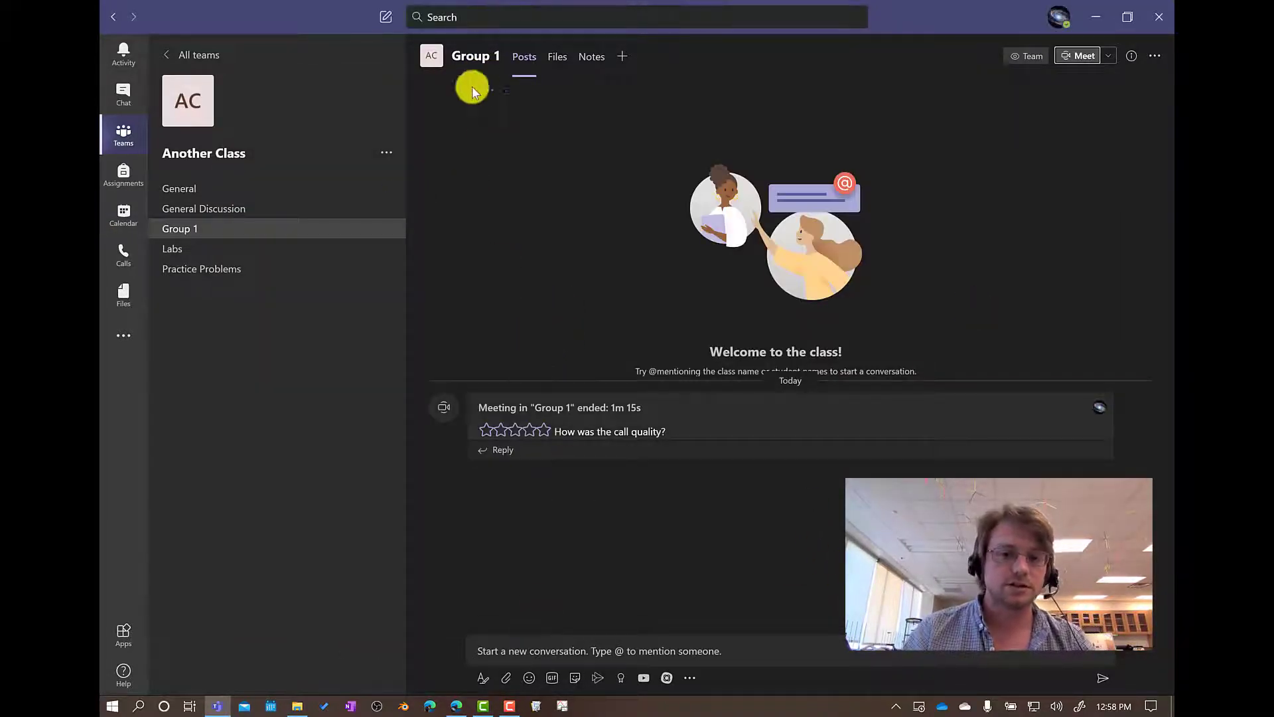
pyautogui.click(515, 430)
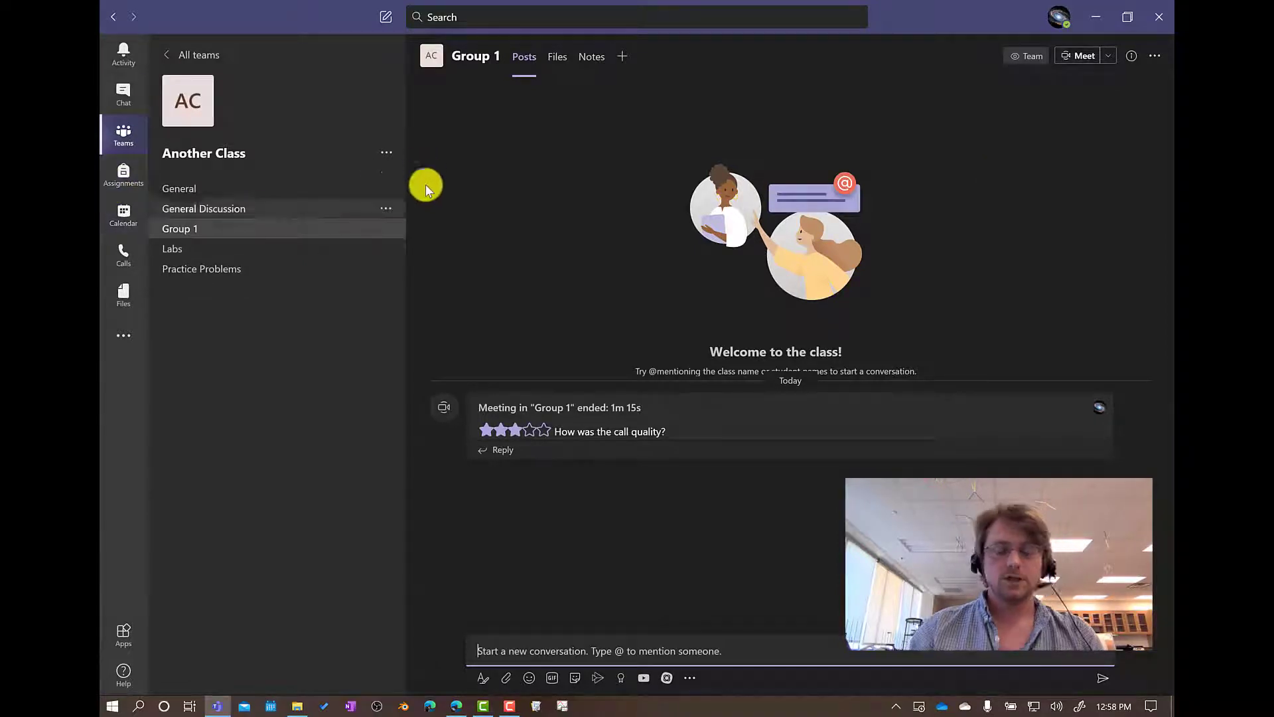
# - Switch to the Edge browser and search the web for "office 365 login" in a new tab
pyautogui.click(455, 707)
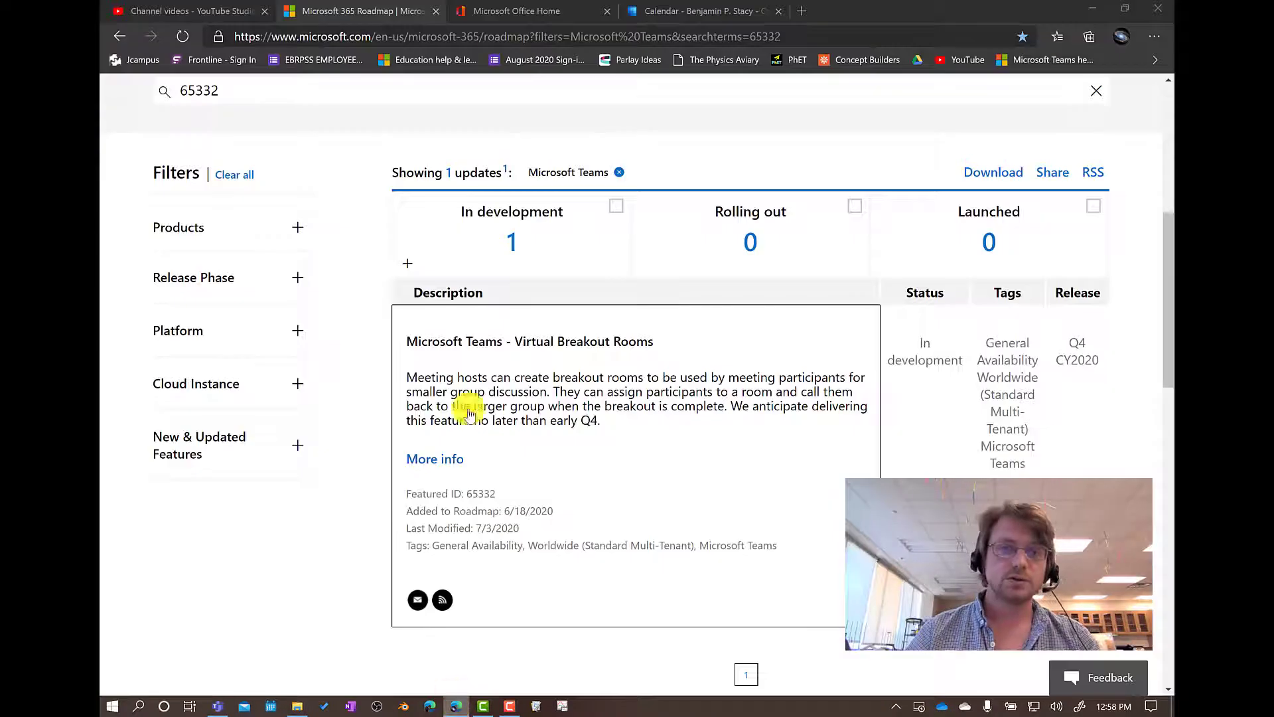
pyautogui.click(806, 12)
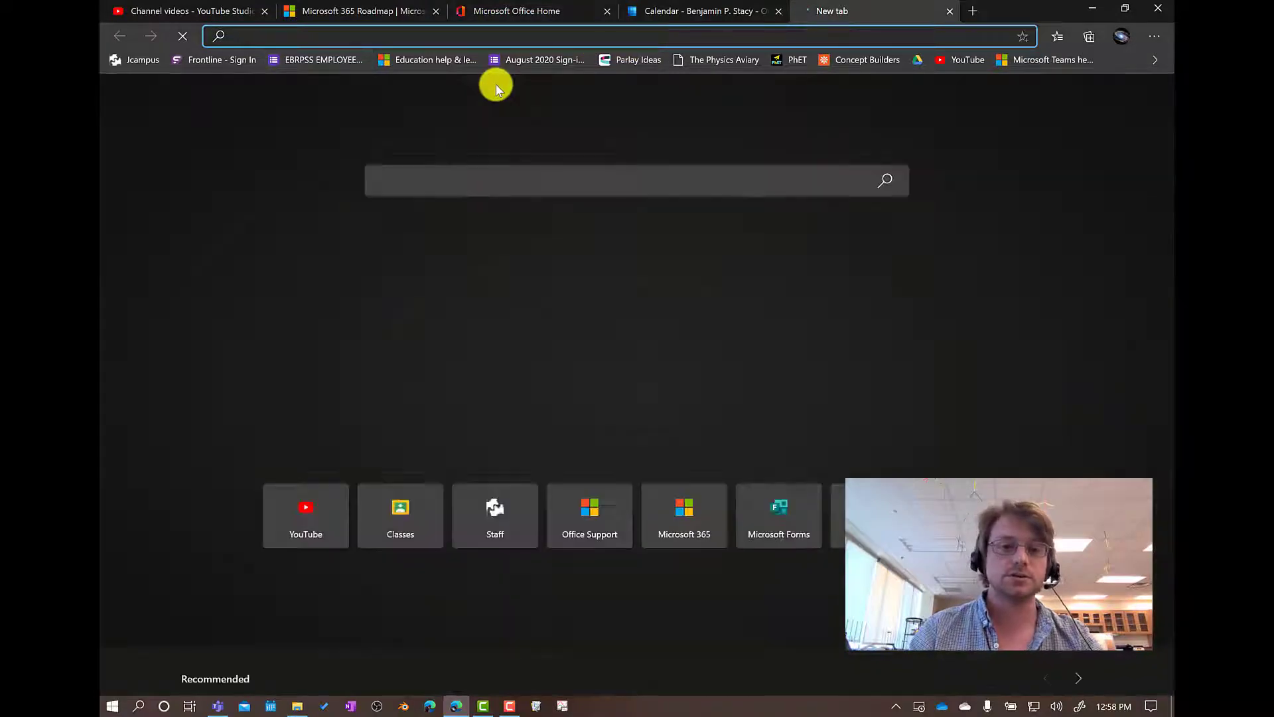
pyautogui.write('office 365 login')
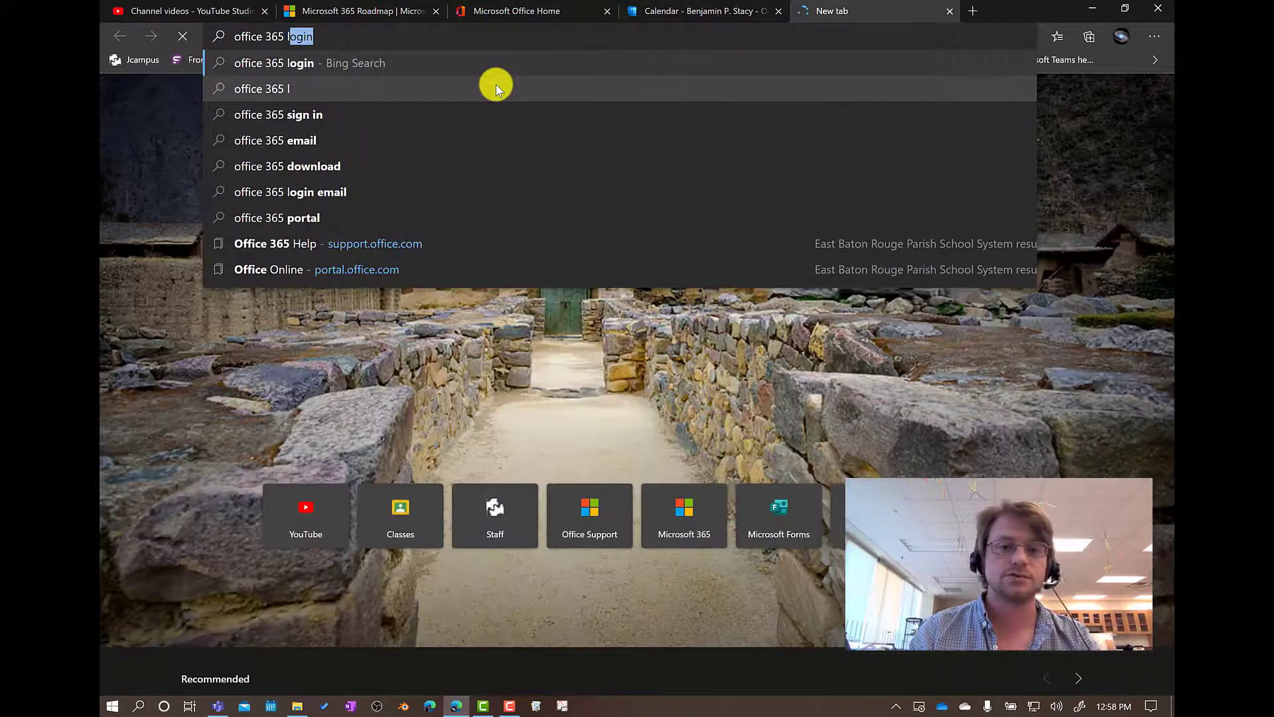
pyautogui.press('Return')
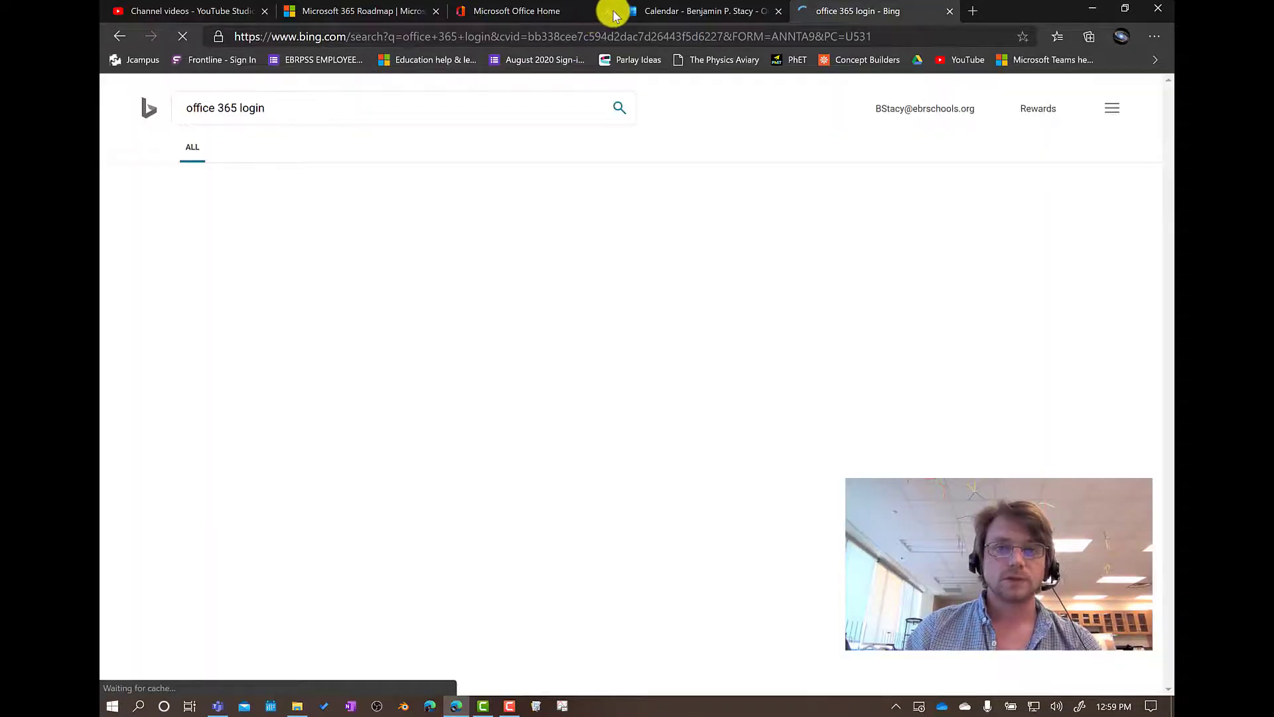
# - Close the old Microsoft Office Home and Calendar tabs and open the Office 365 home page from the search results
pyautogui.click(606, 12)
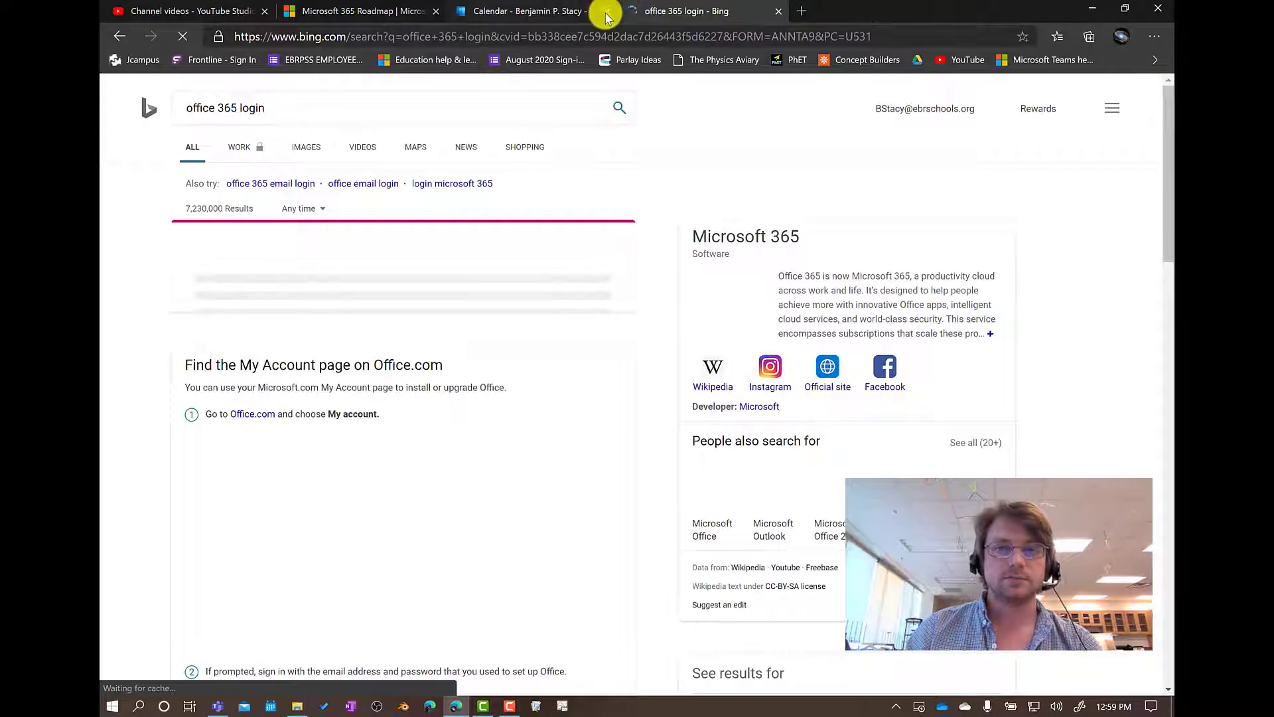
pyautogui.click(607, 12)
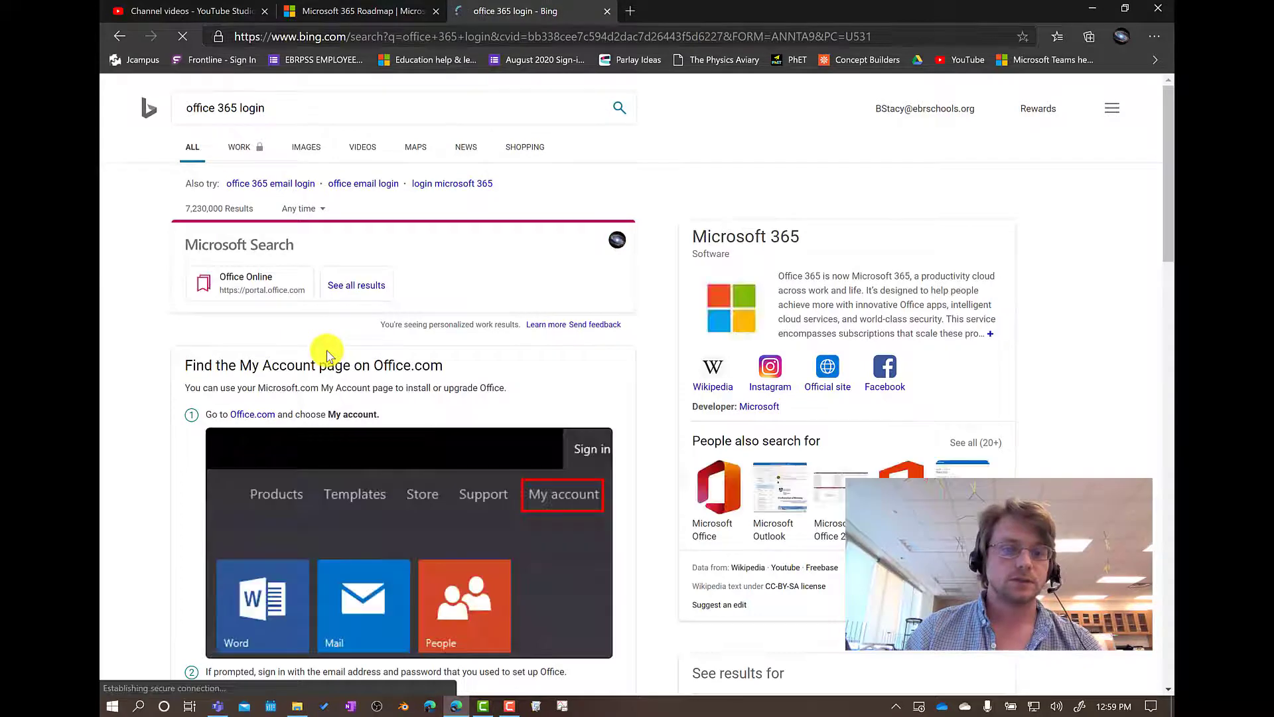
pyautogui.scroll(-4, 321, 347)
pyautogui.click(229, 468)
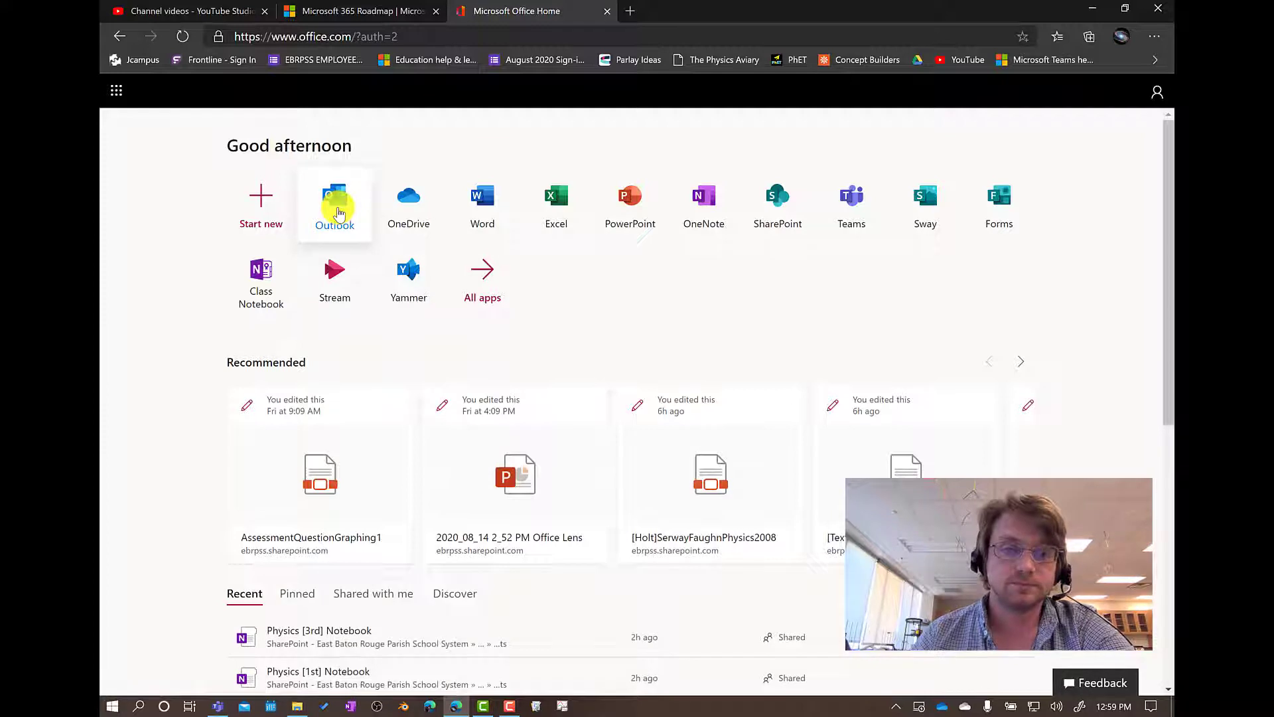
# - Open Outlook mail from the Office 365 home page, and open Calendar from the full list of apps
pyautogui.click(338, 213)
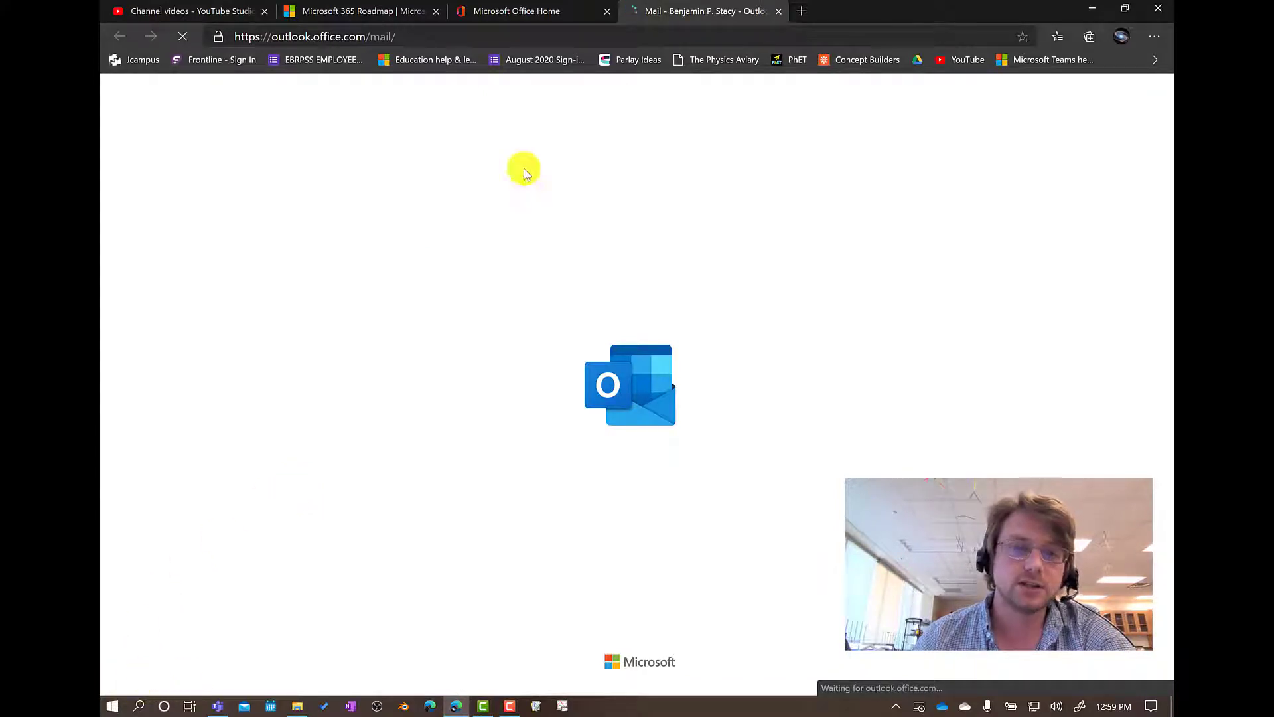
pyautogui.click(501, 7)
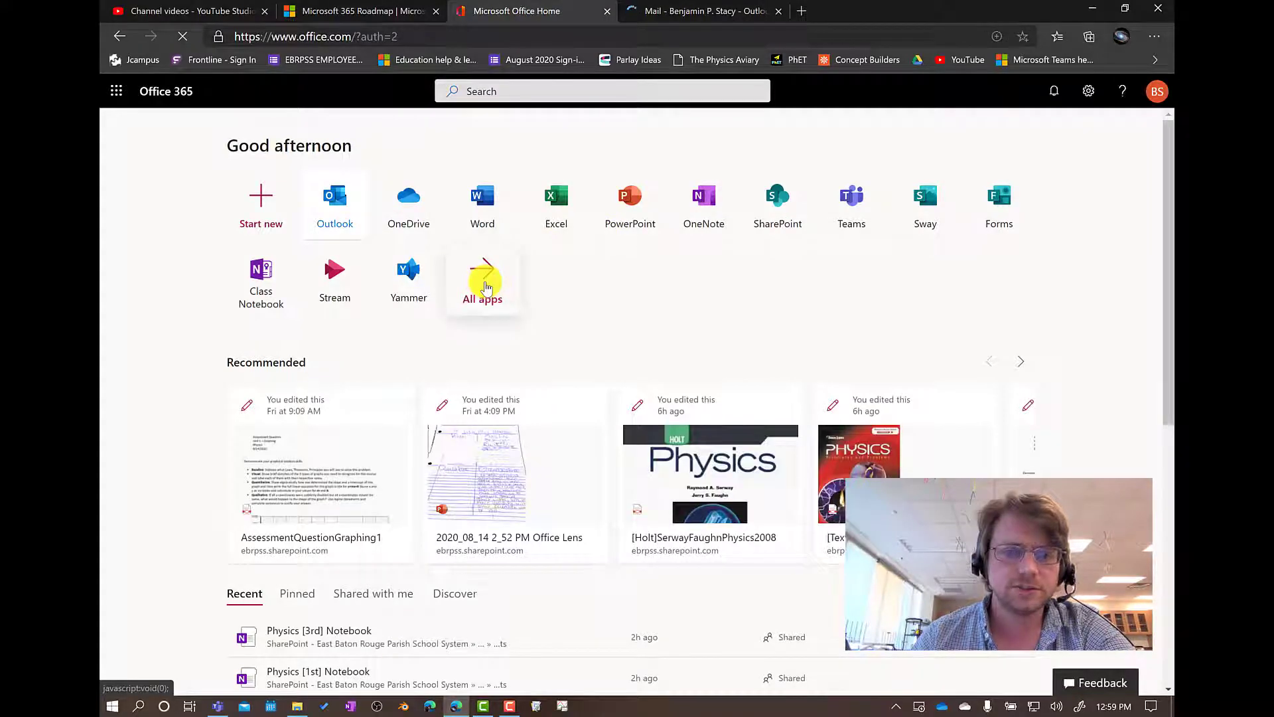
pyautogui.click(483, 287)
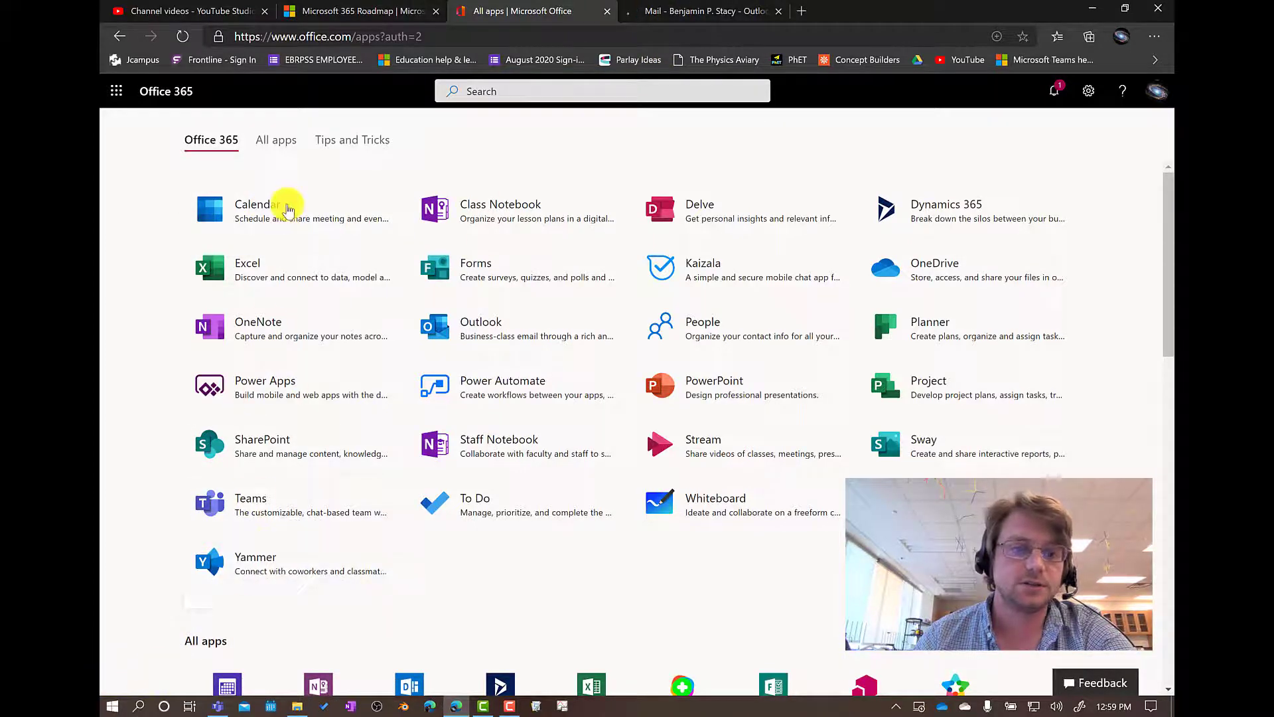
pyautogui.click(245, 221)
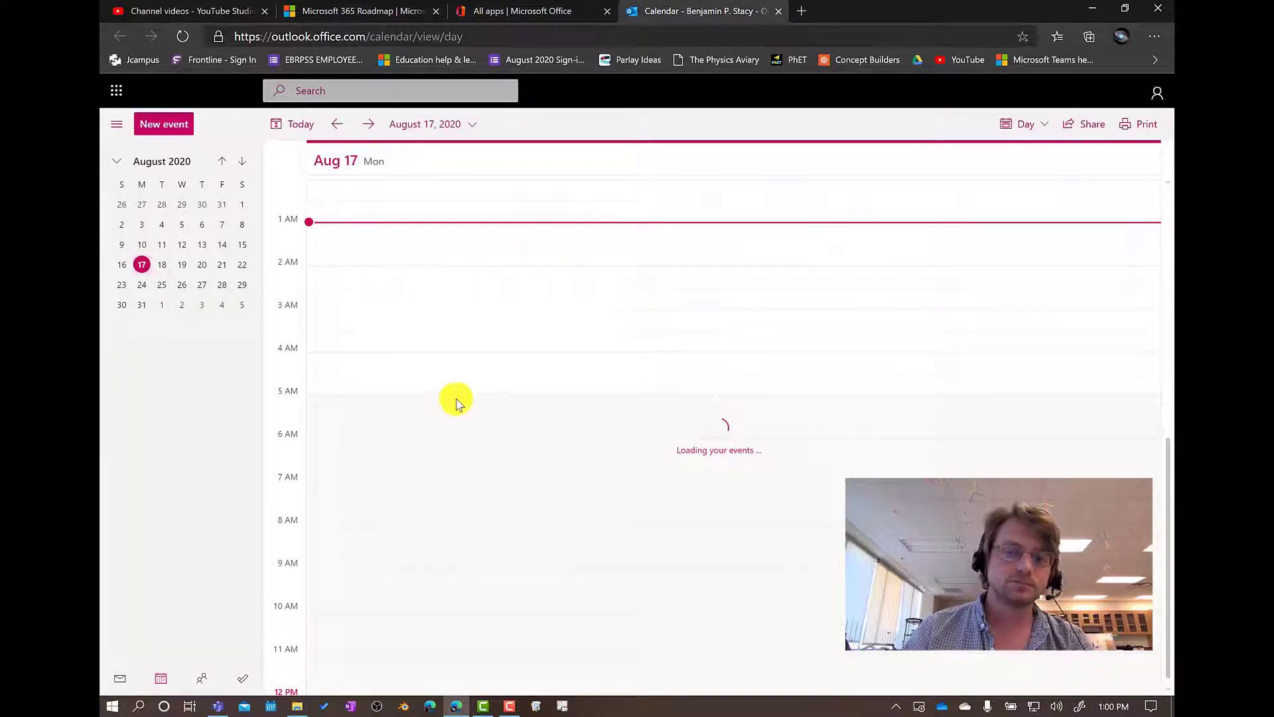
# - Start a calendar event titled "Group 1" on August 18, 2020 from 12:30 AM to 1:00 AM
pyautogui.click(371, 125)
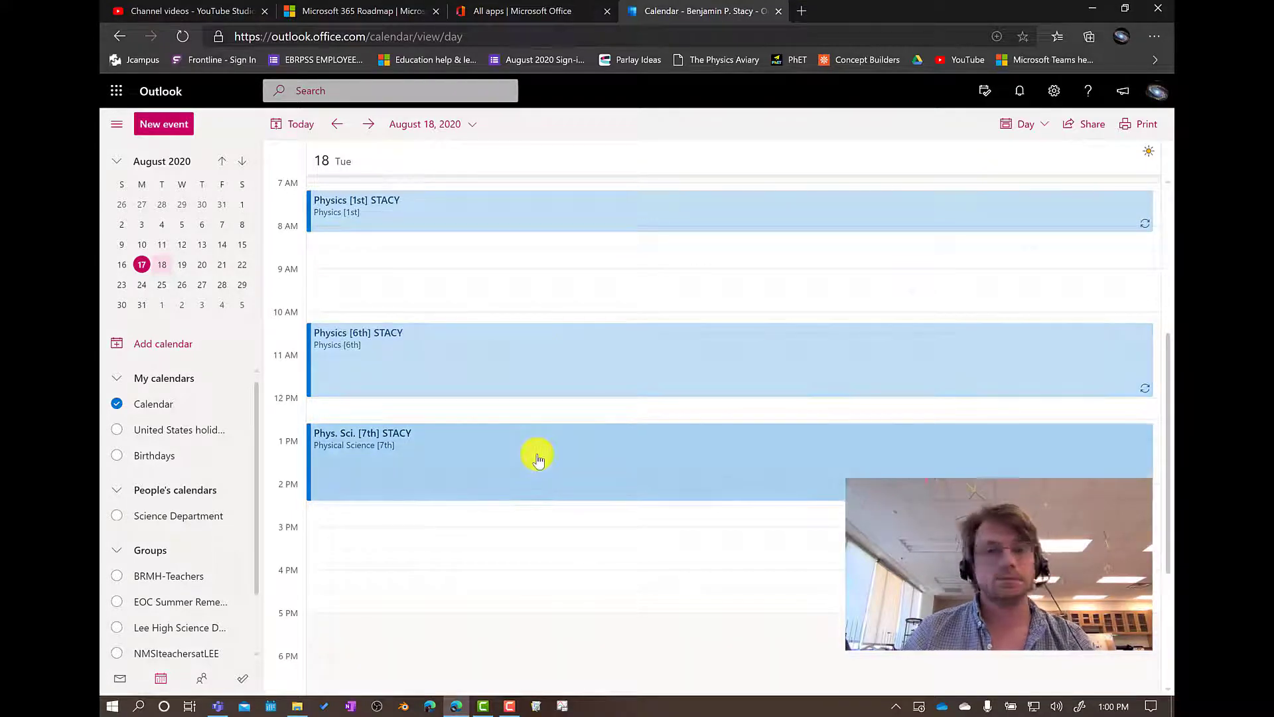
pyautogui.scroll(4, 523, 442)
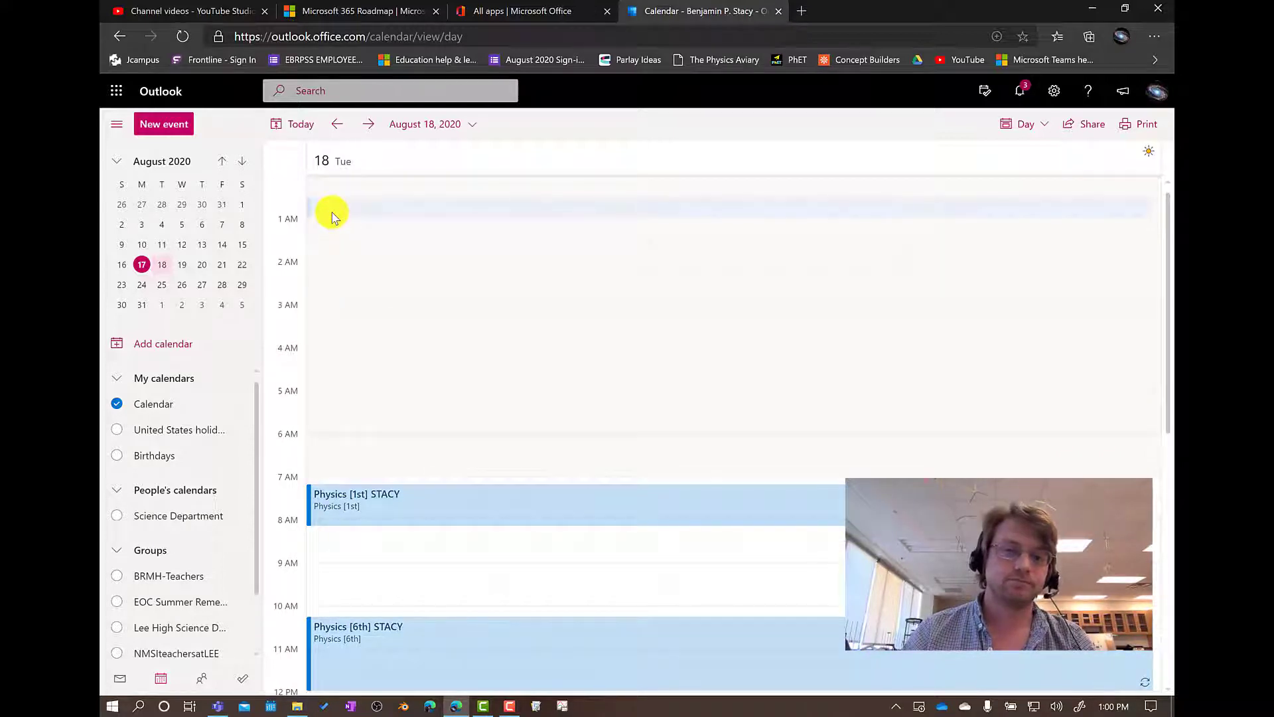
pyautogui.click(332, 216)
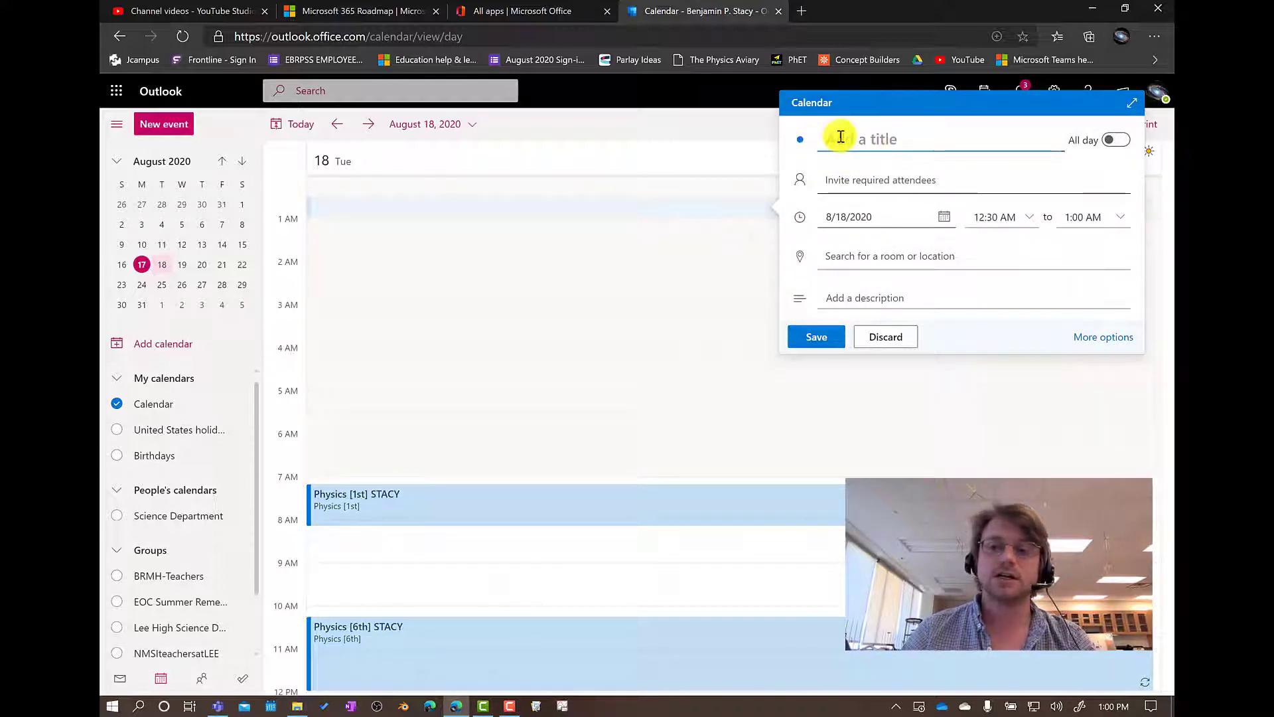
pyautogui.click(216, 705)
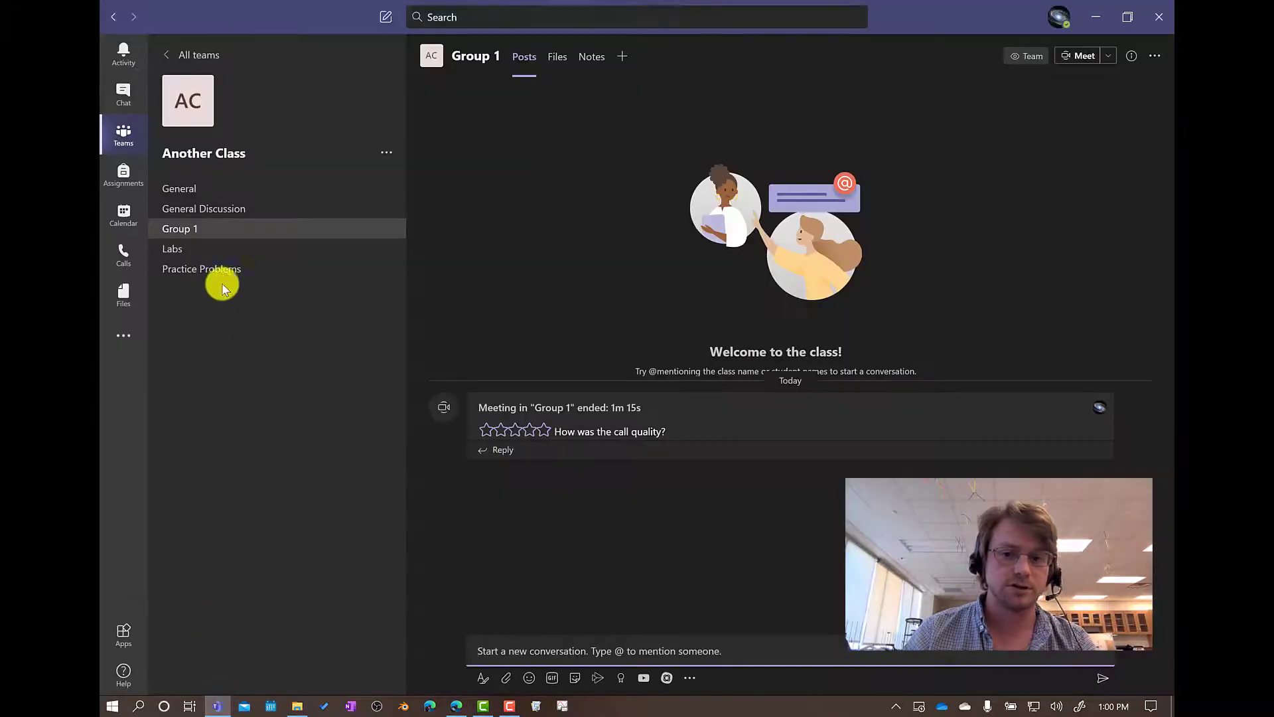
pyautogui.click(457, 705)
pyautogui.write('G')
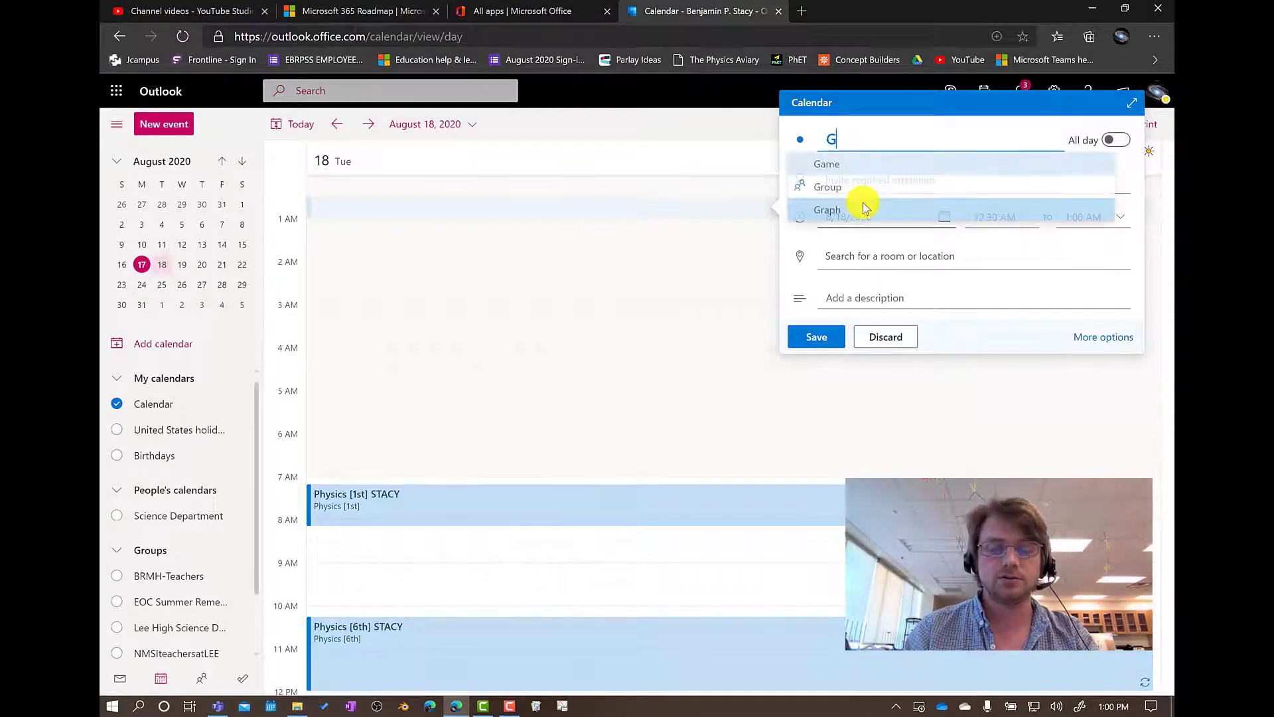
pyautogui.write('roup 1')
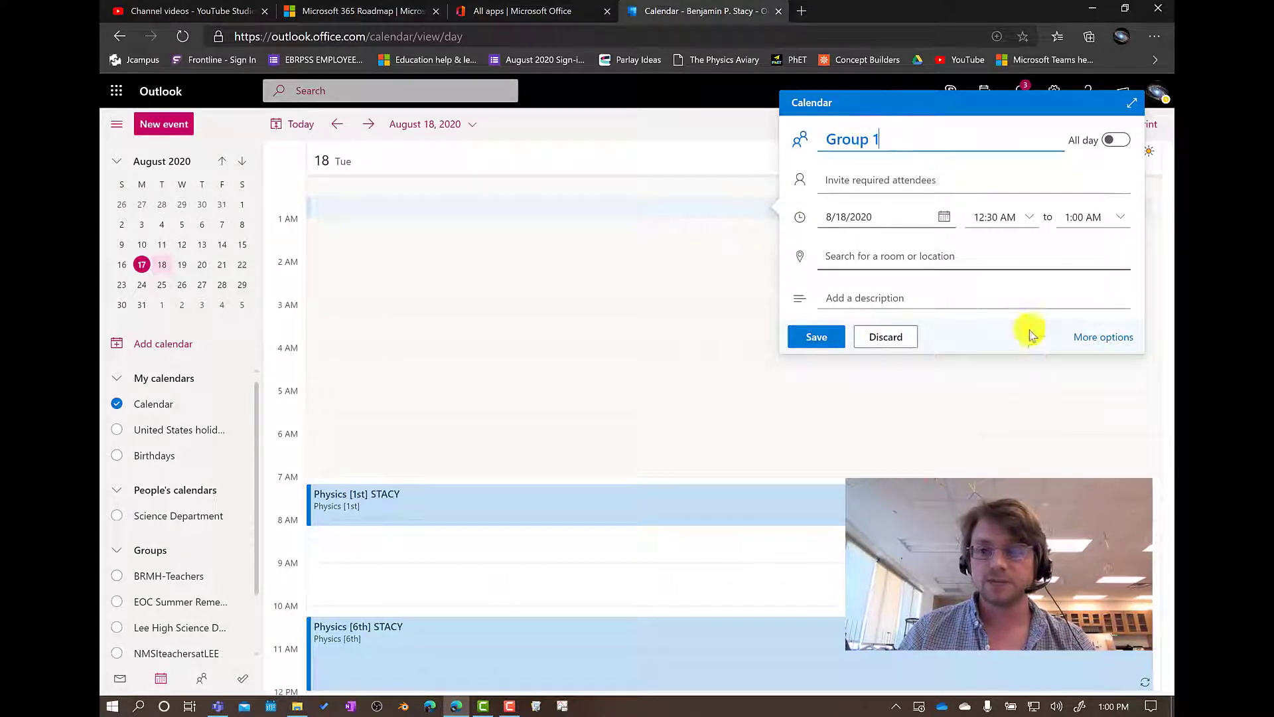
# - Show the full options of the Group 1 event and make it a Teams meeting
pyautogui.click(1082, 340)
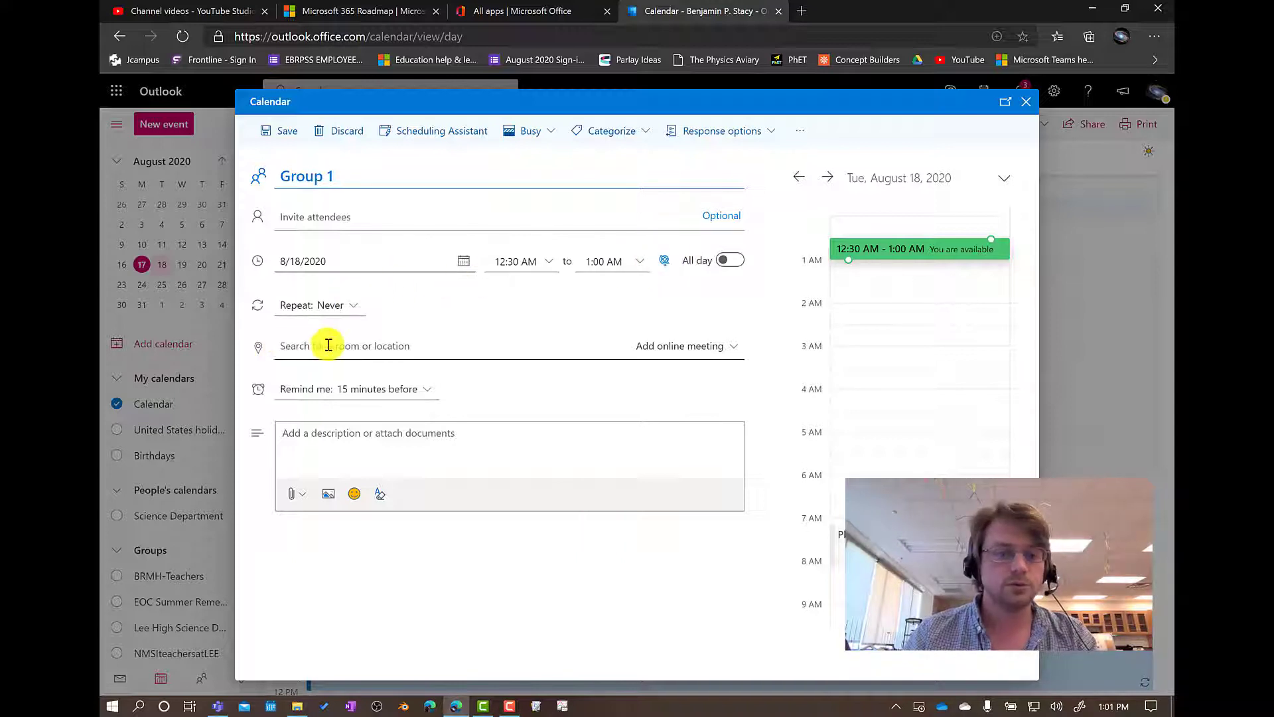
pyautogui.click(675, 350)
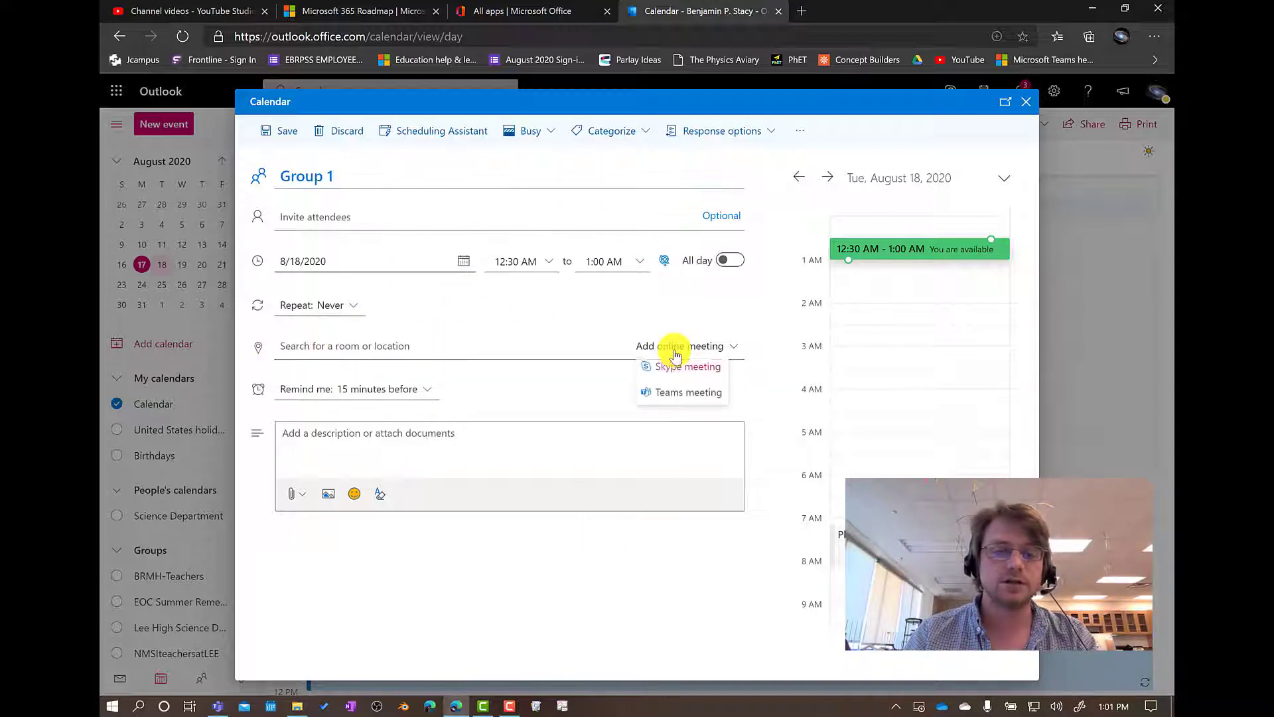
pyautogui.click(674, 397)
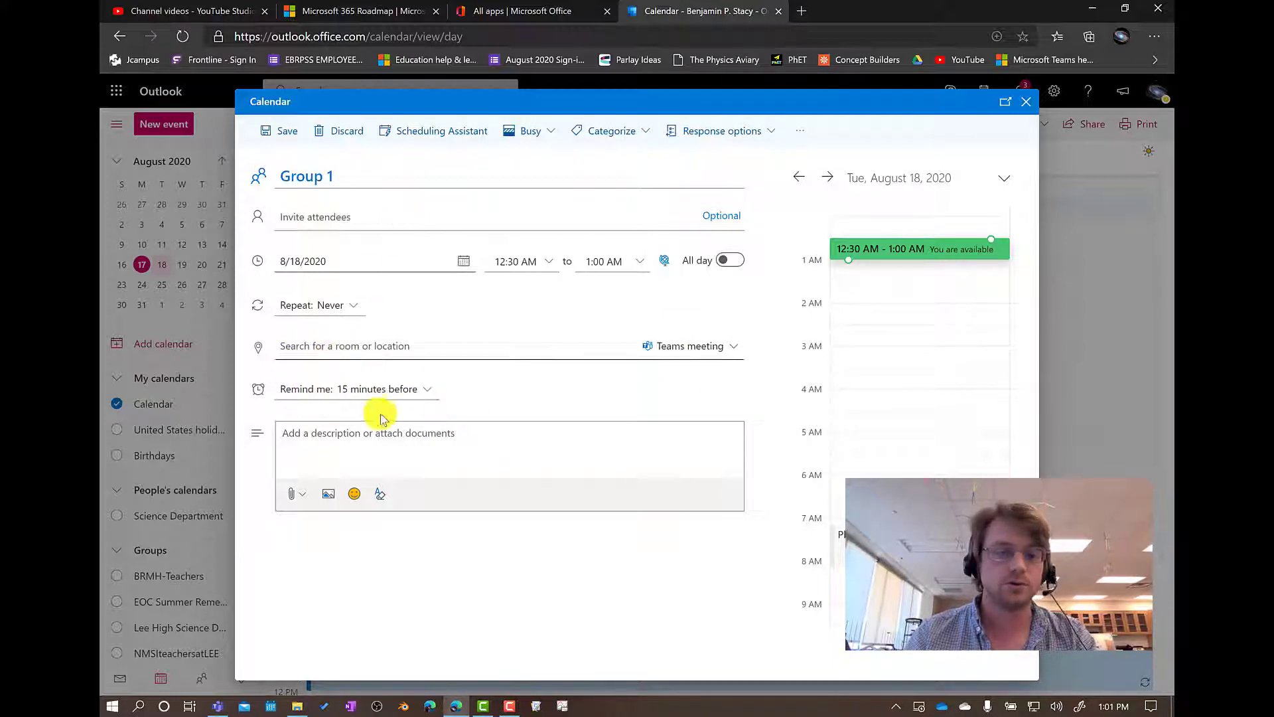
# - Set the Group 1 event's reminder to Never and save the event
pyautogui.click(398, 390)
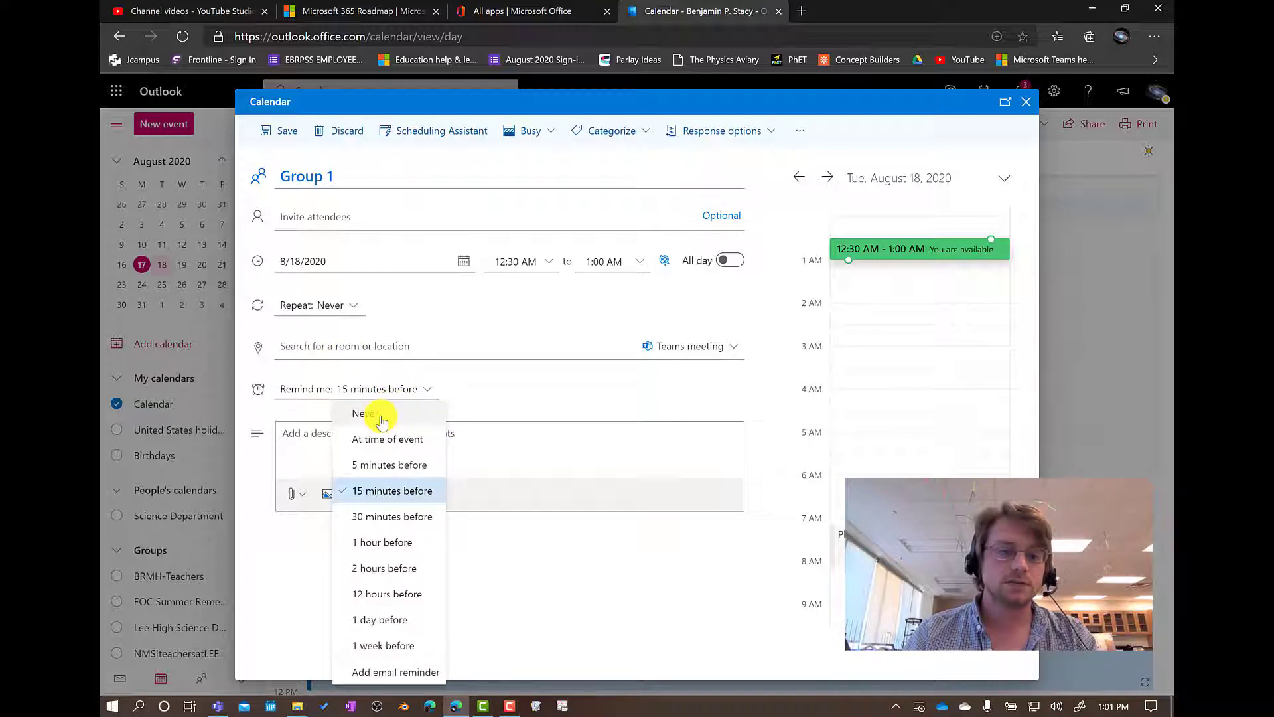
pyautogui.click(381, 418)
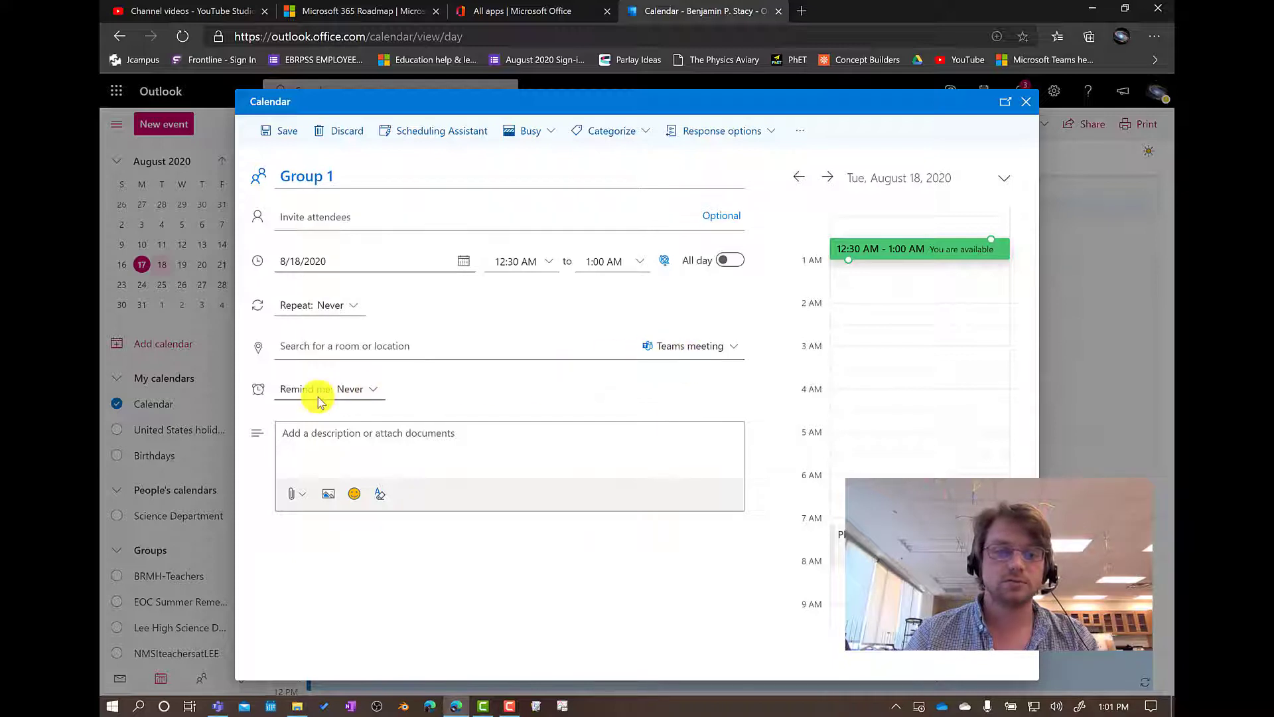
pyautogui.click(288, 144)
# - Reopen the saved Group 1 event for editing with its full options
pyautogui.click(377, 209)
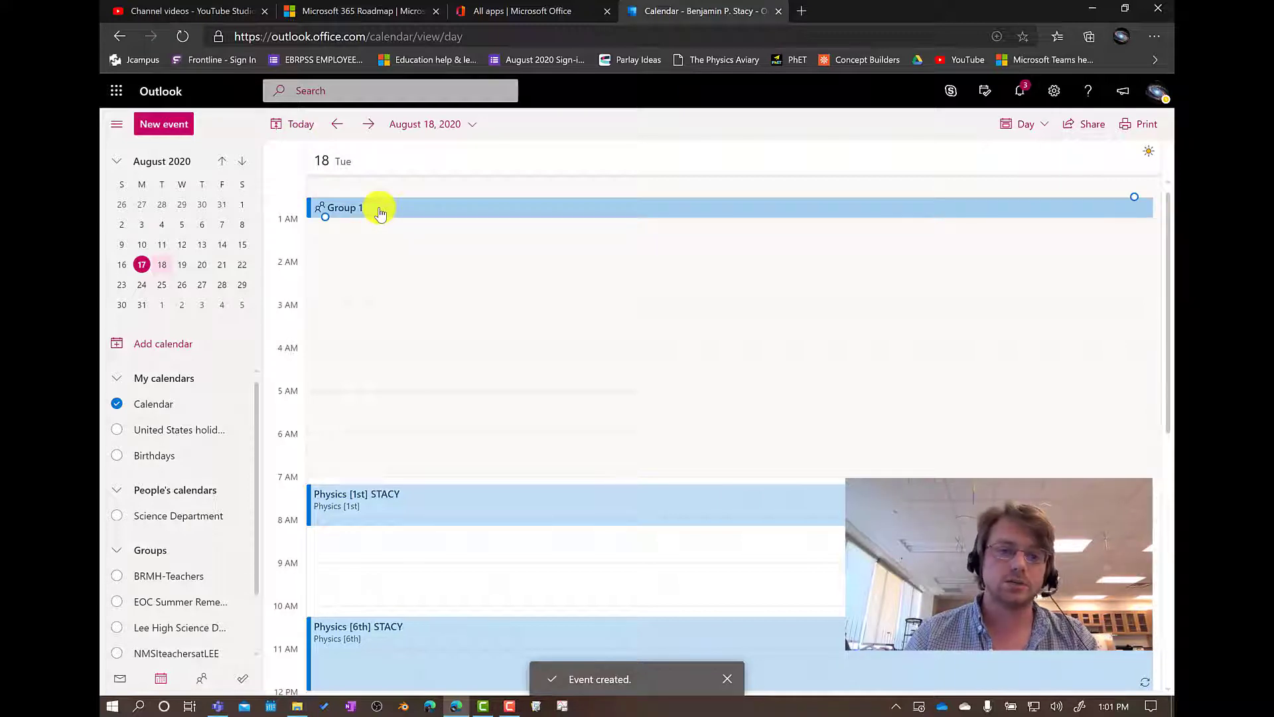
pyautogui.click(343, 211)
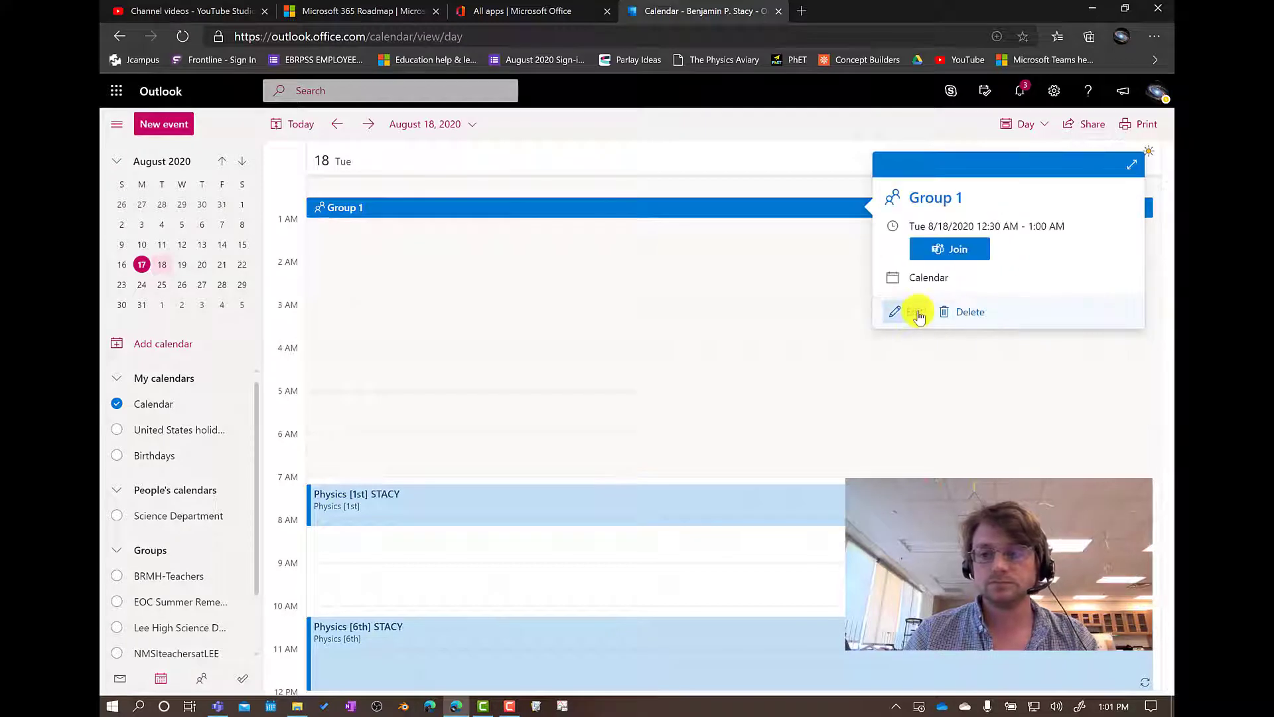
pyautogui.click(918, 316)
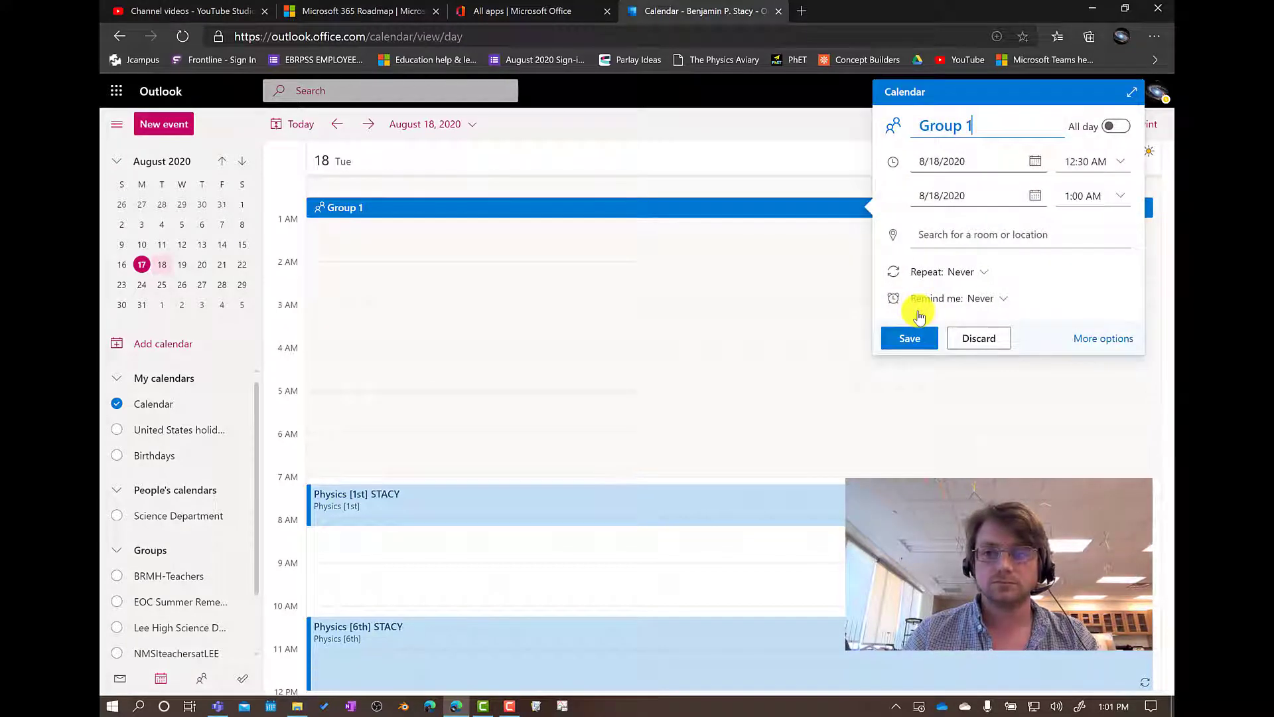
pyautogui.click(1097, 350)
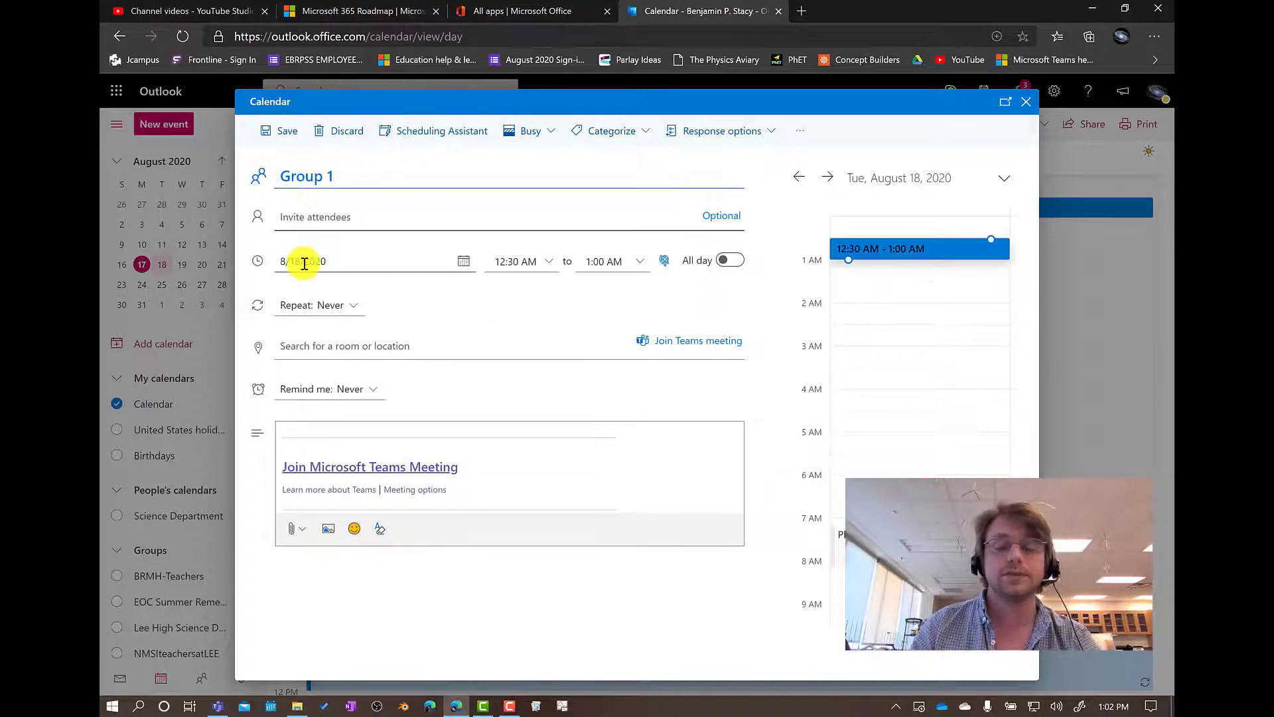
# - Copy the entire Teams meeting invitation, including its join link, from the Group 1 event's description
pyautogui.click(516, 483)
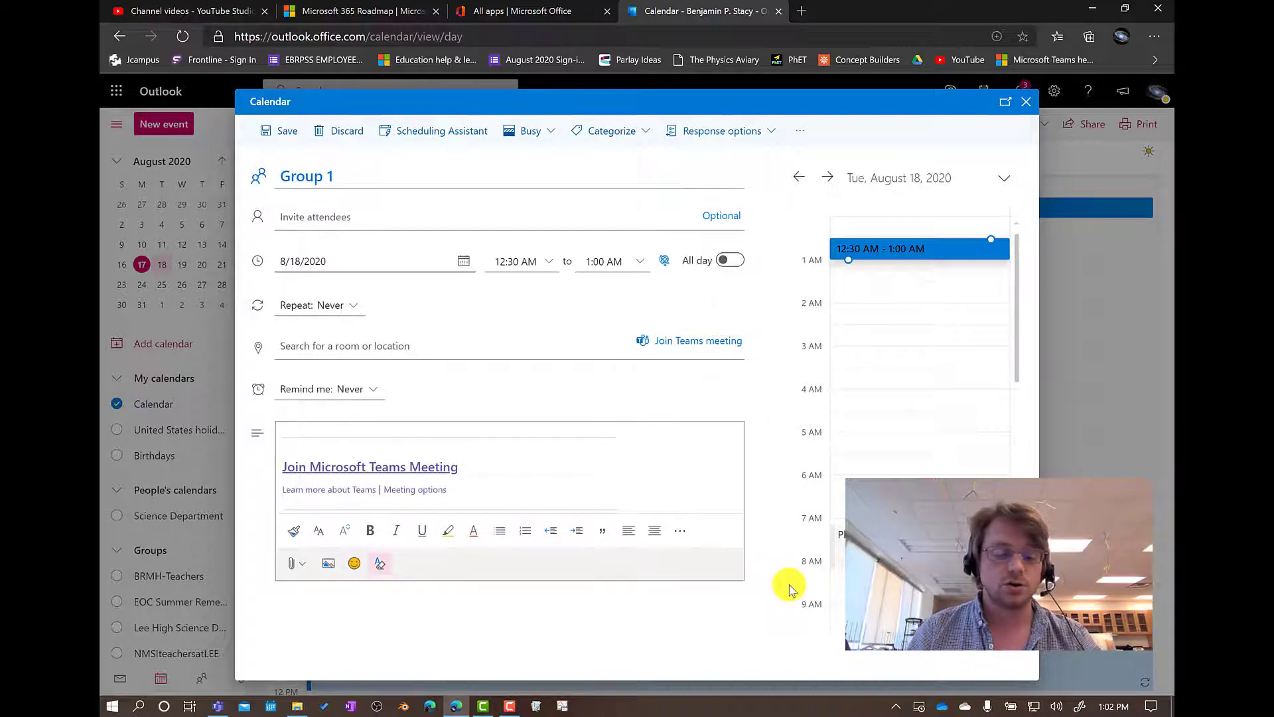
pyautogui.hotkey('ctrl', 'a')
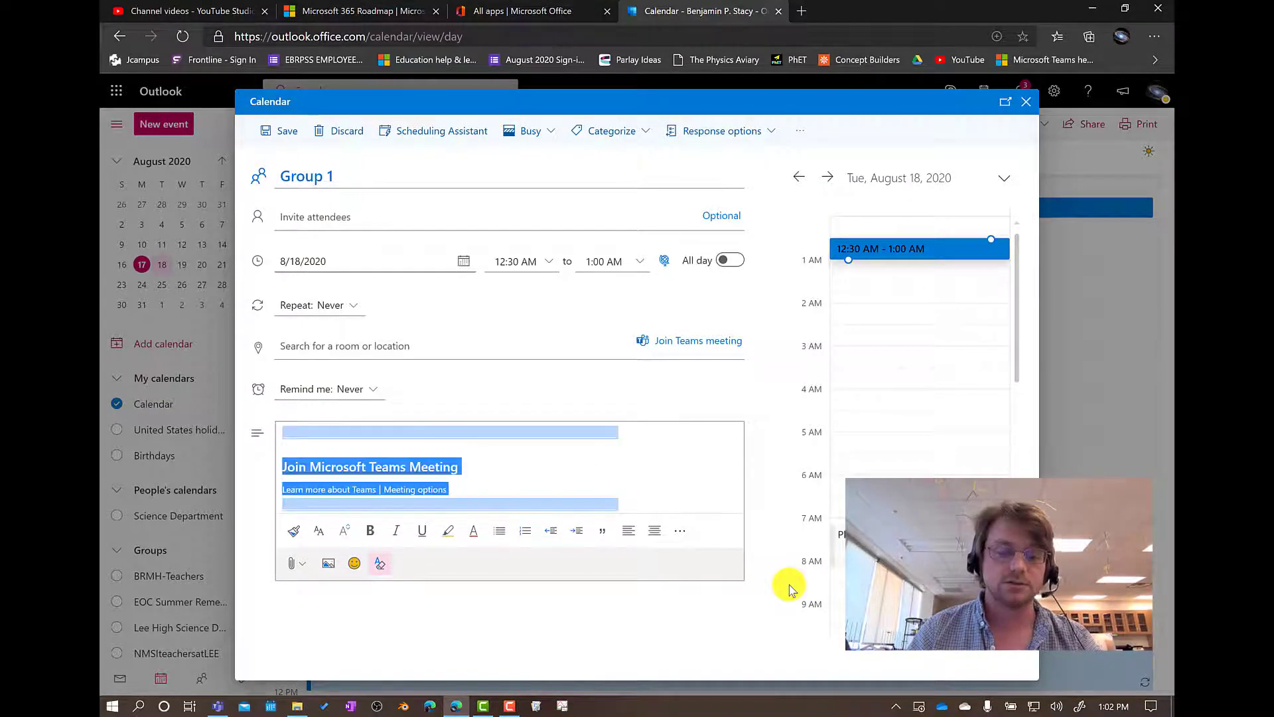
pyautogui.rightClick(549, 460)
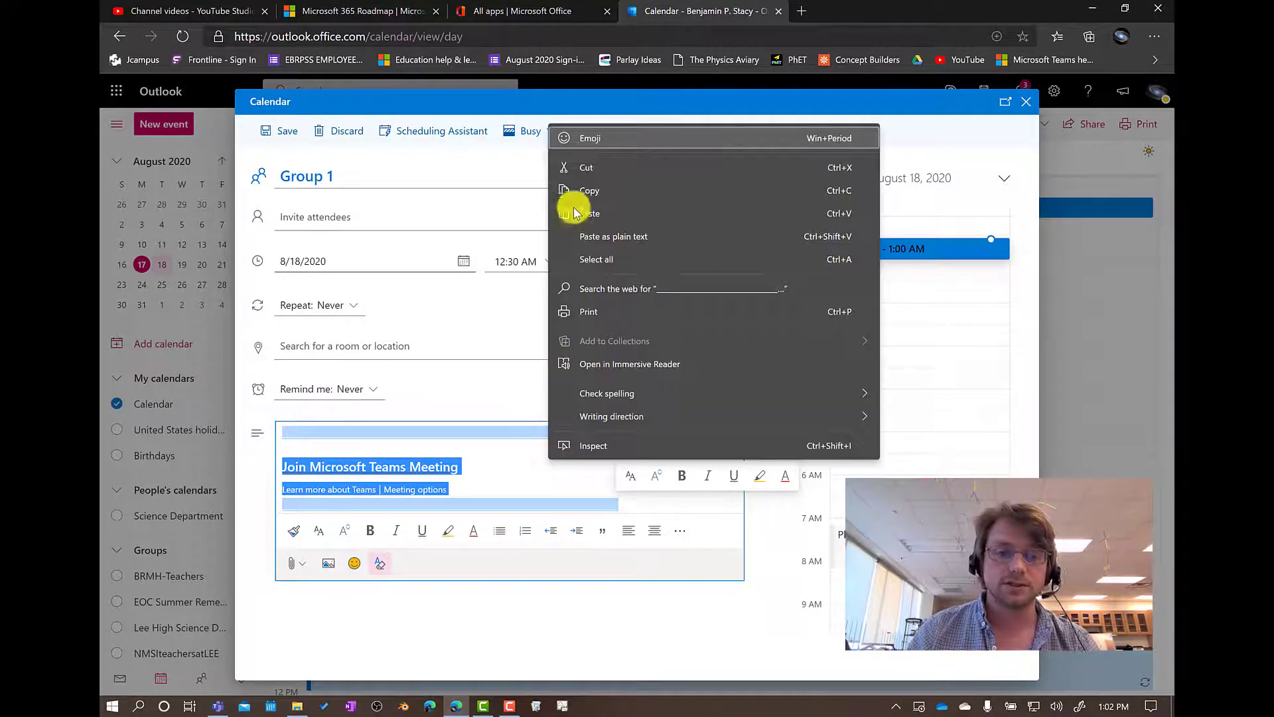
pyautogui.click(574, 192)
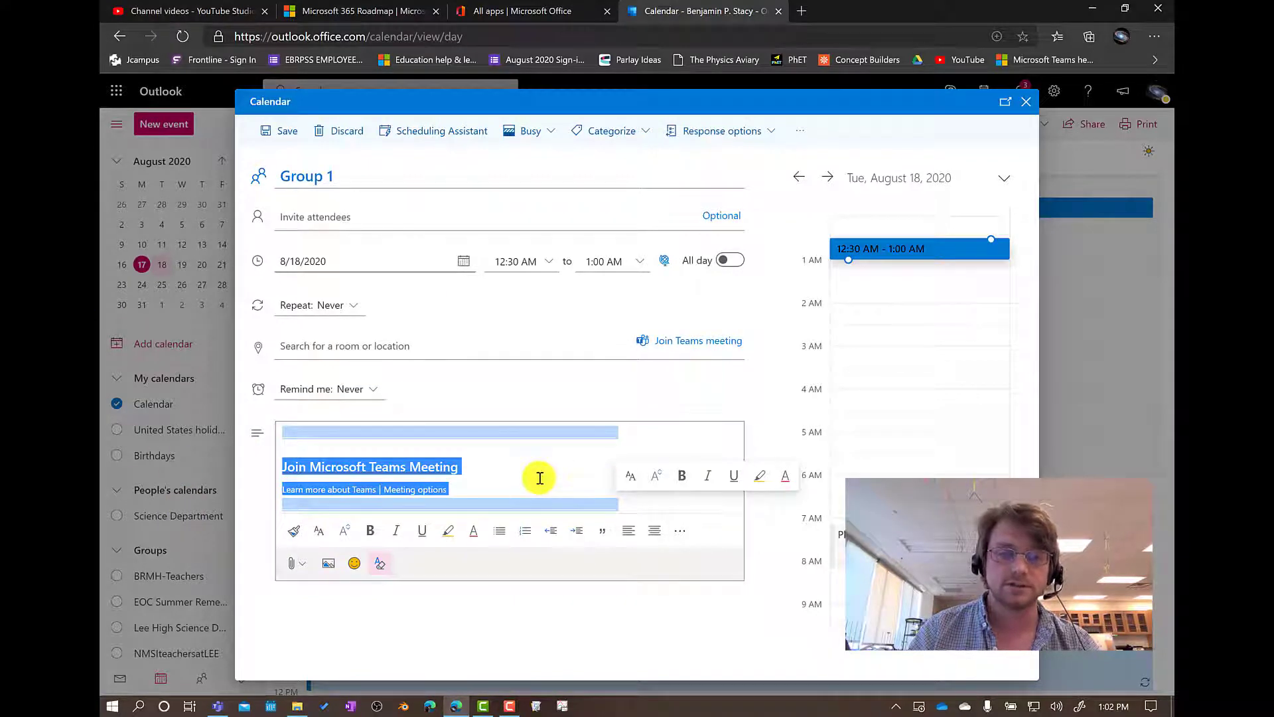
# - Switch to Microsoft Teams and post the copied meeting invitation in the Group 1 channel of Another Class
pyautogui.click(223, 708)
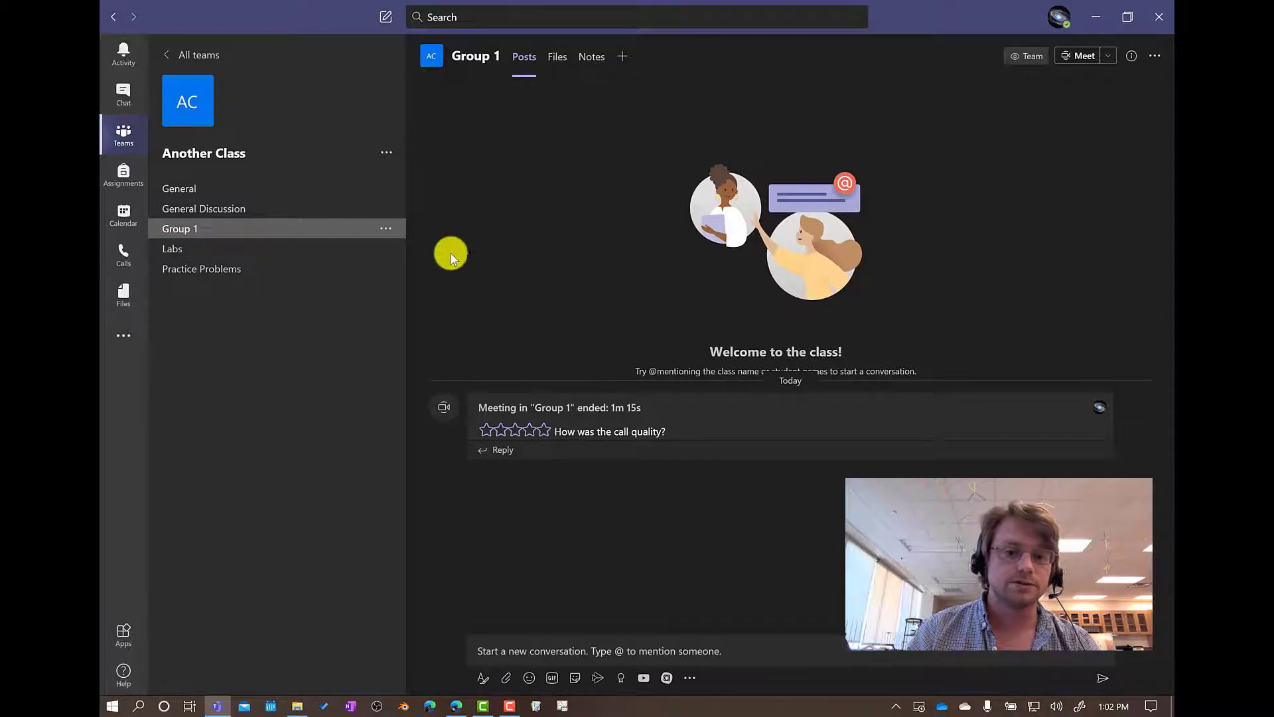
pyautogui.click(511, 651)
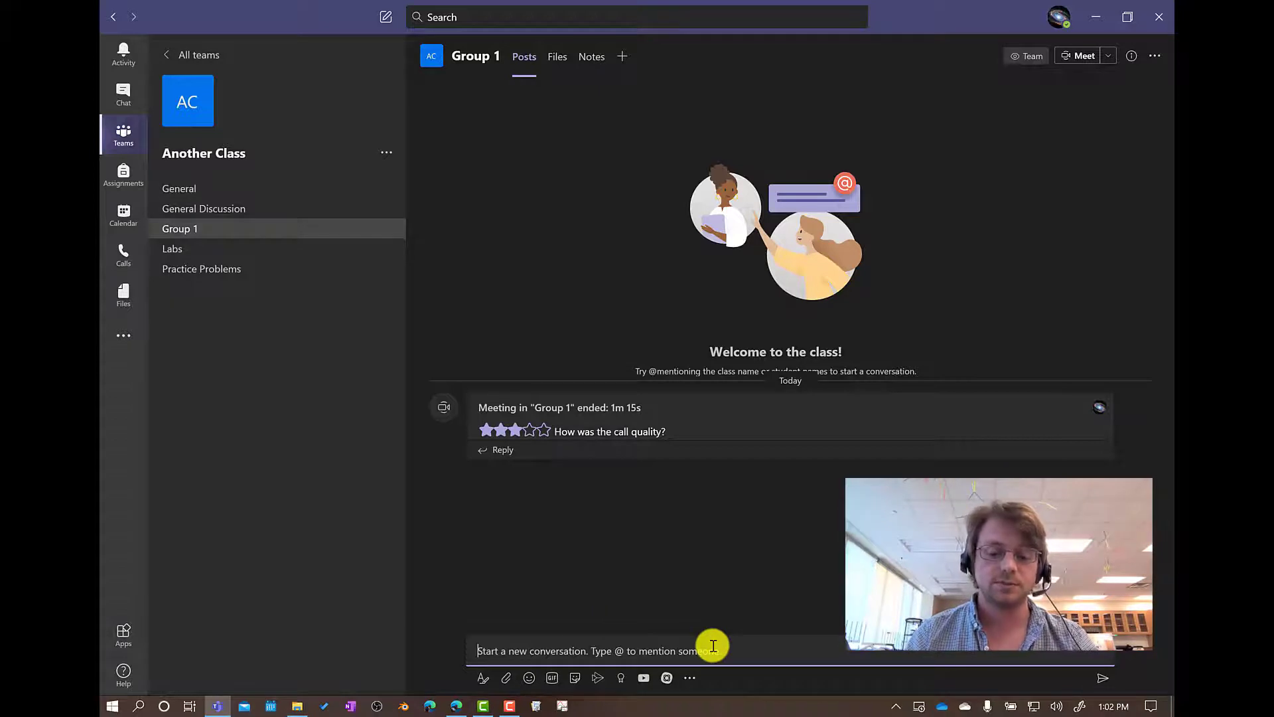
pyautogui.hotkey('ctrl', 'v')
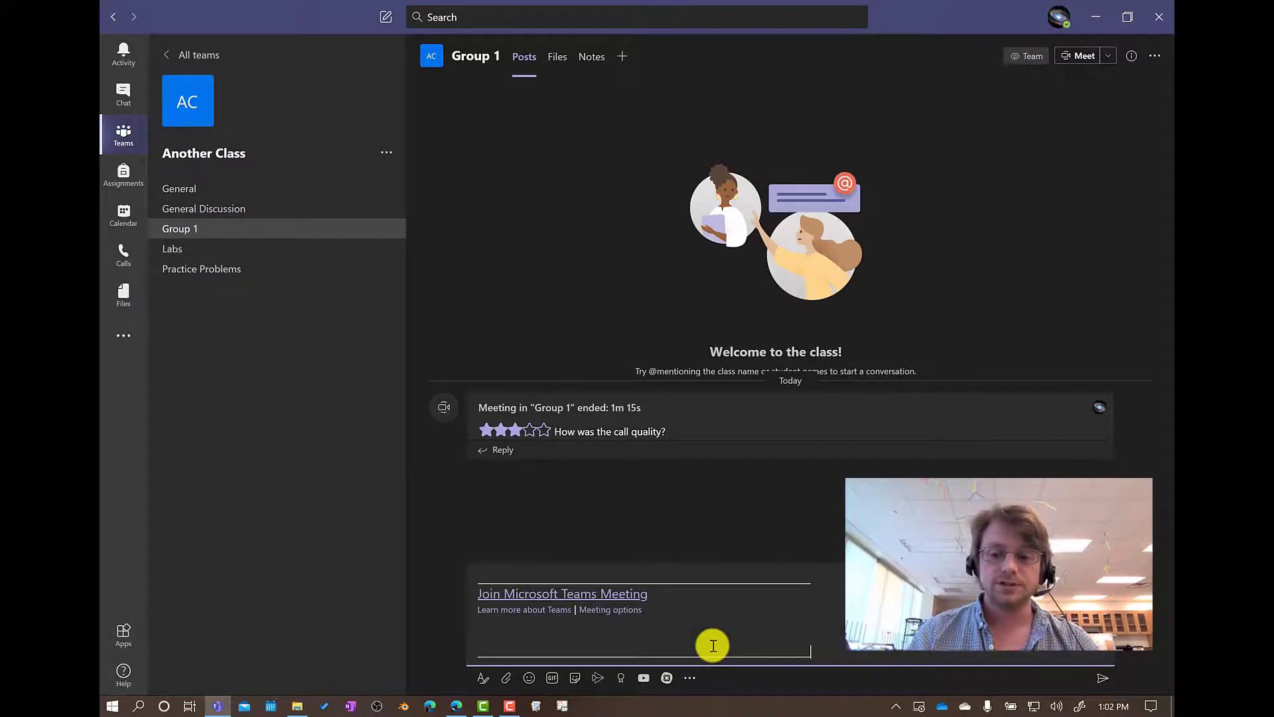
pyautogui.click(1102, 680)
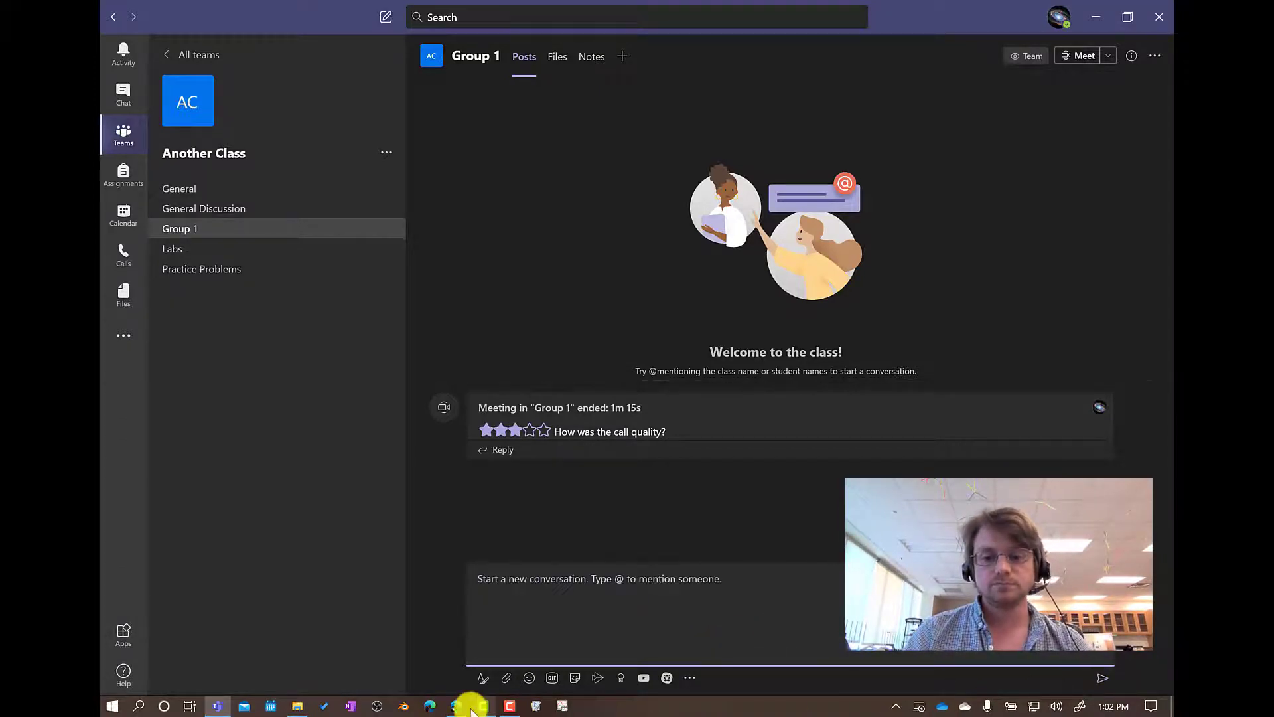
# - Check the General channel, then join the Group 1 meeting from its posted link with the microphone off
pyautogui.click(211, 190)
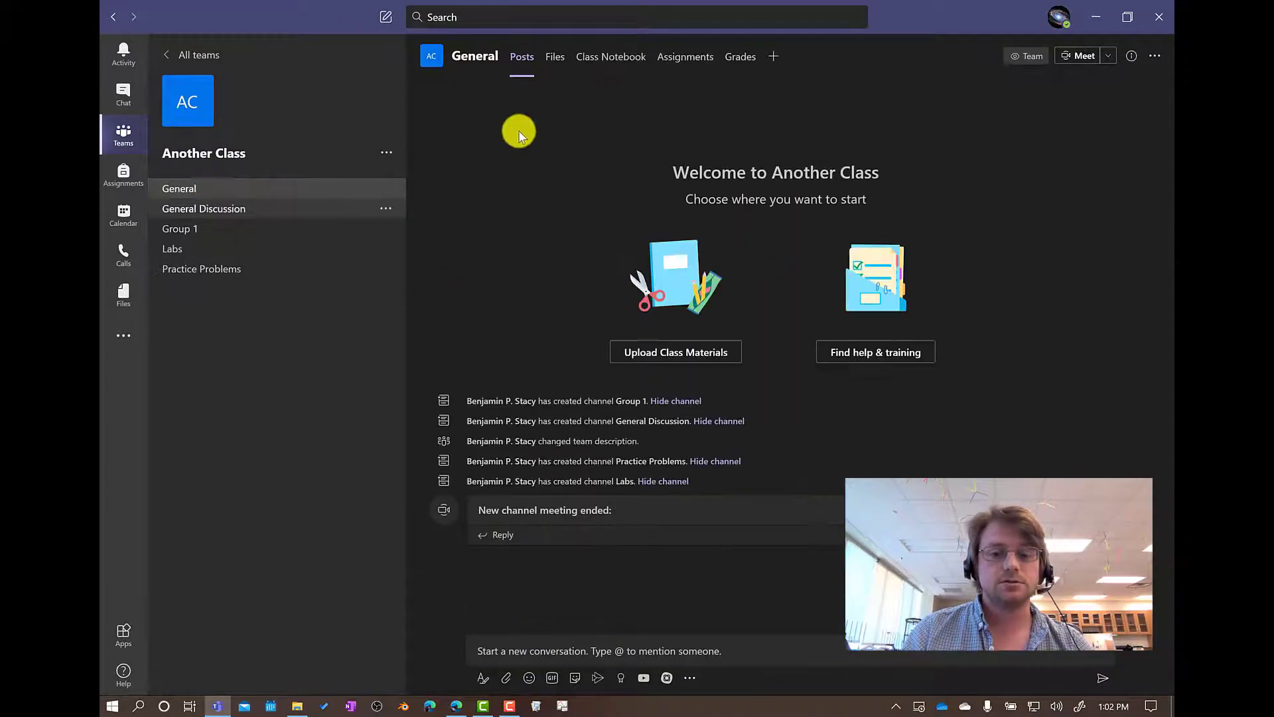
pyautogui.click(199, 230)
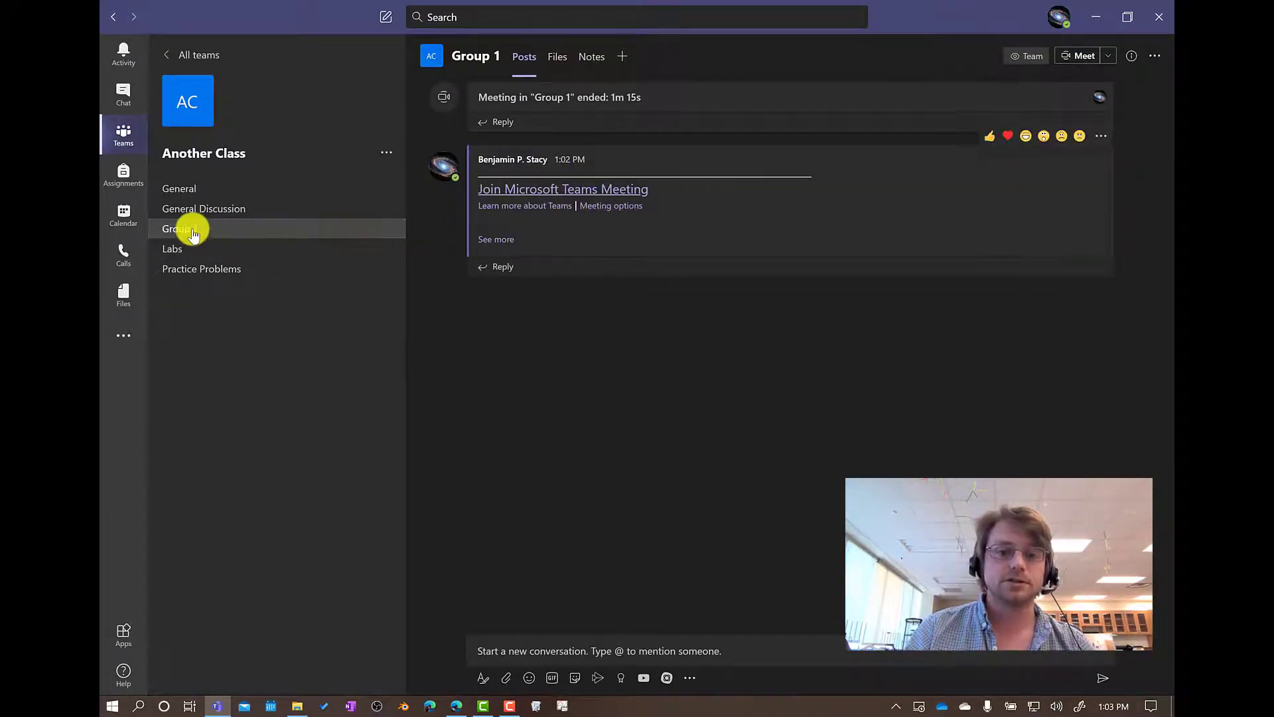
pyautogui.click(587, 193)
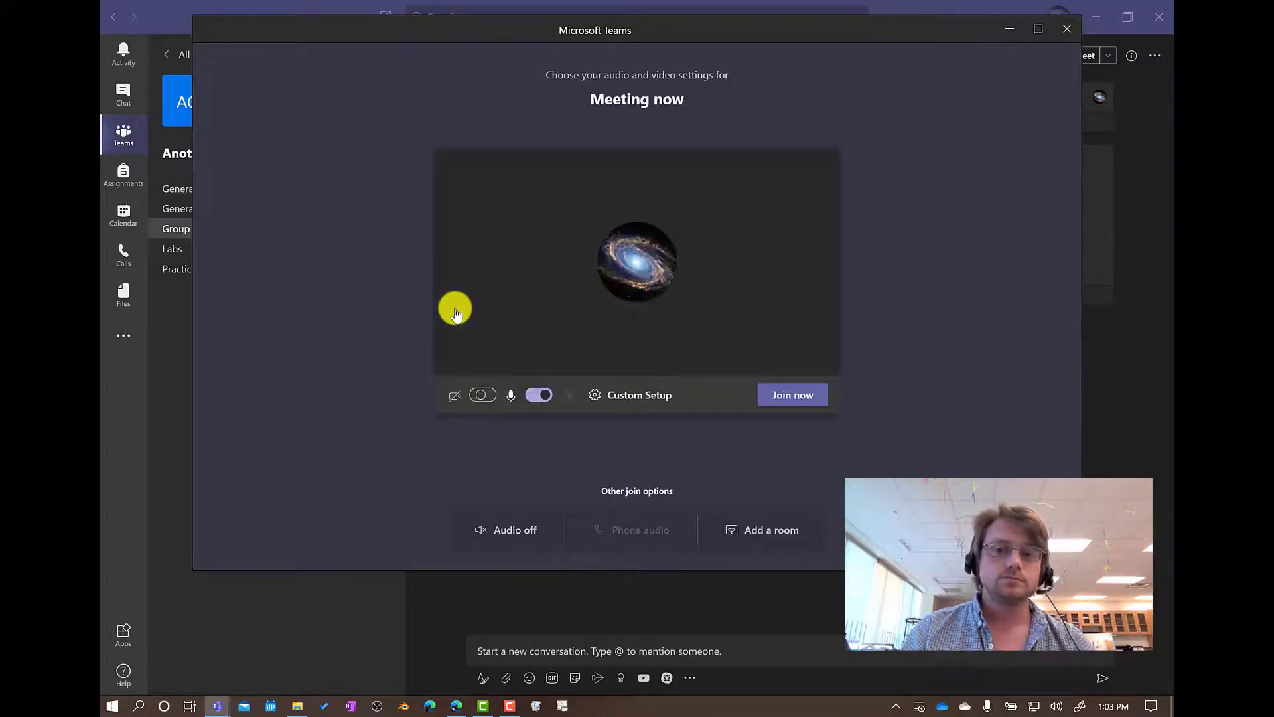
pyautogui.click(539, 396)
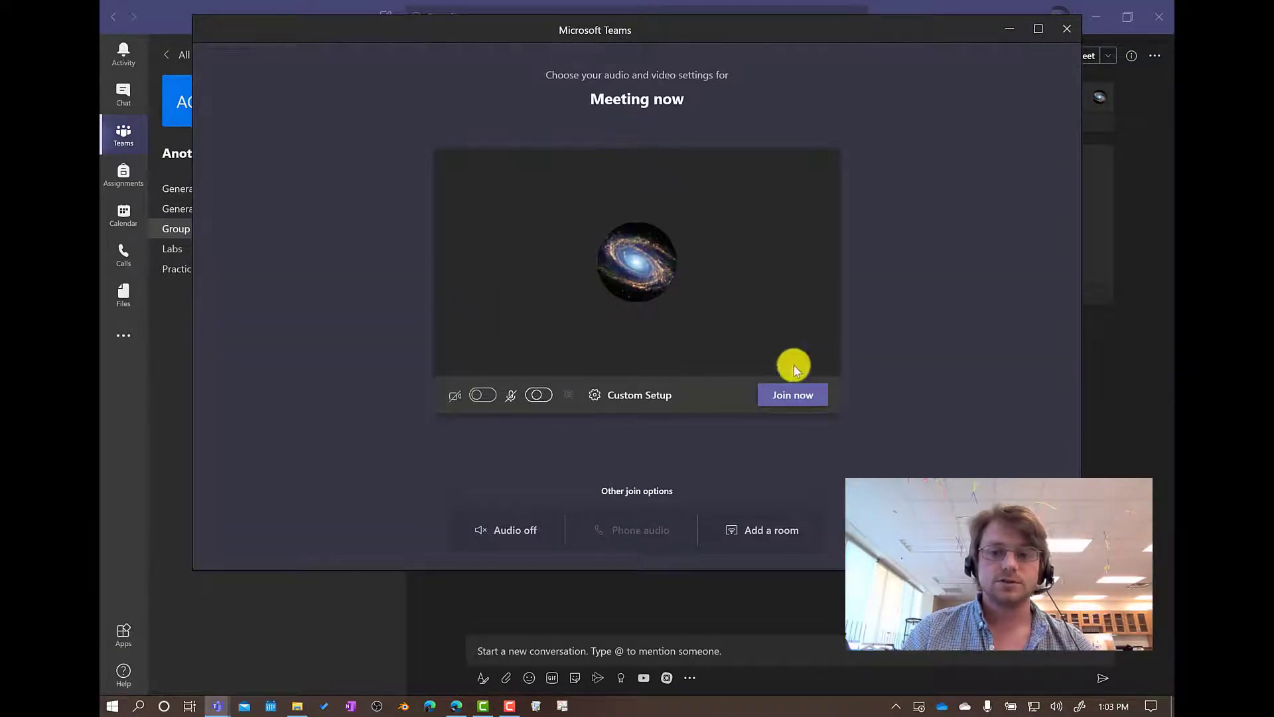
pyautogui.click(775, 398)
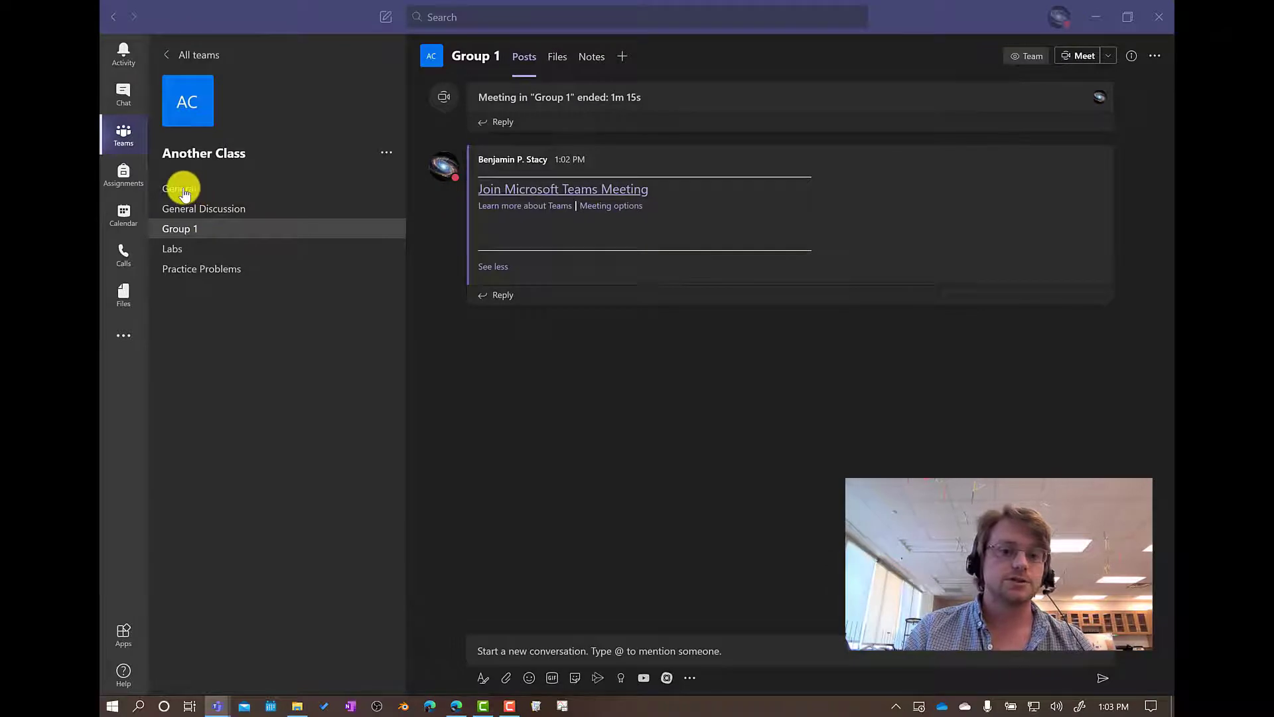
# - Start a meeting in the General channel with the microphone off and move its window down over the channel
pyautogui.click(179, 190)
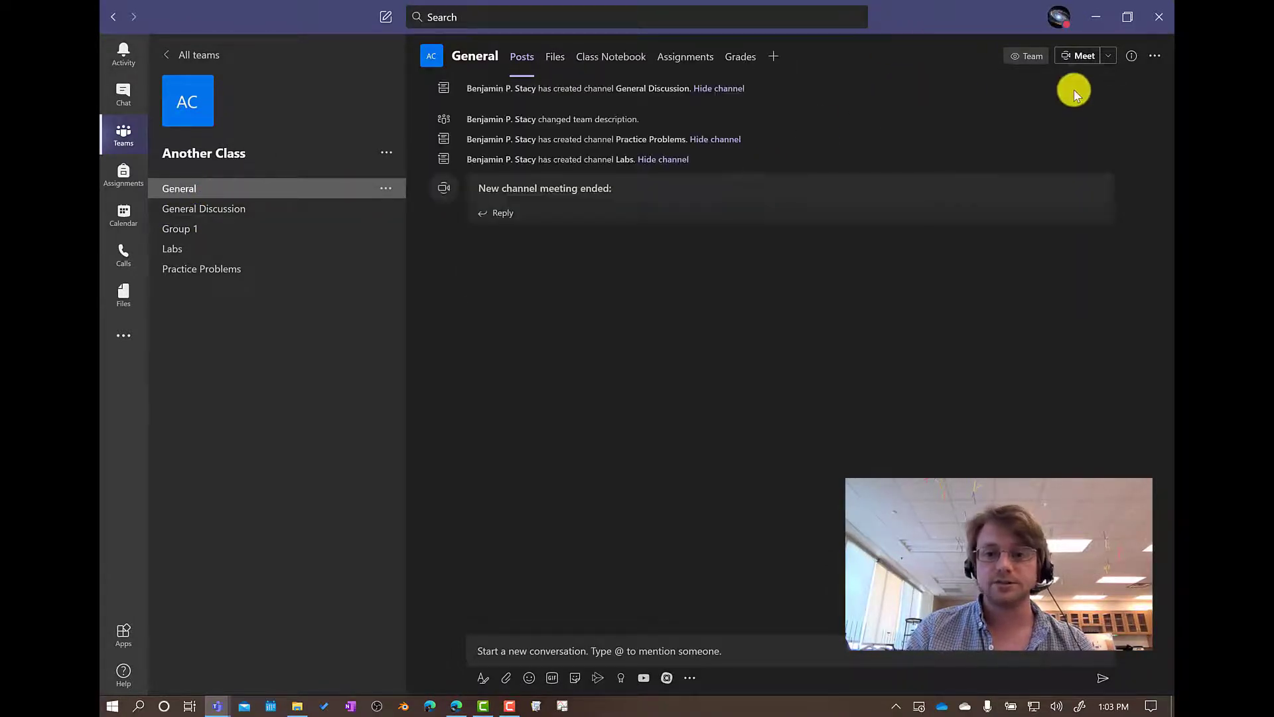
pyautogui.click(1076, 58)
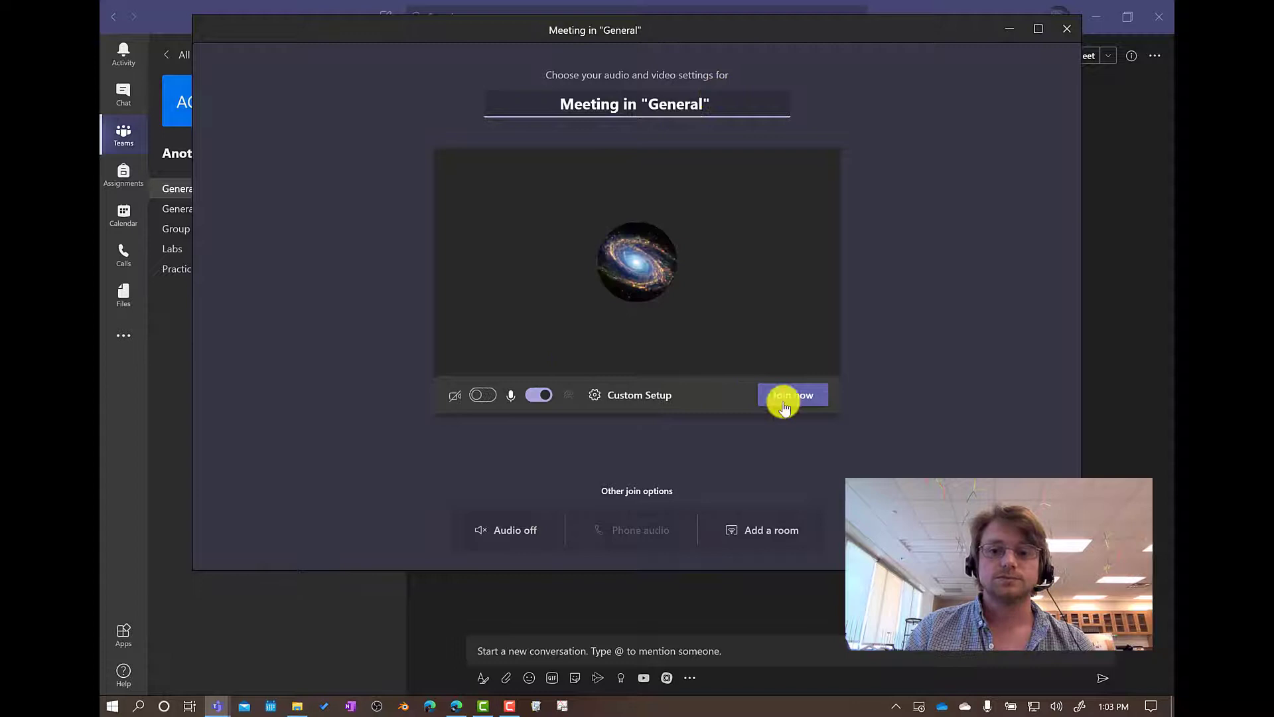
pyautogui.click(593, 396)
pyautogui.click(538, 395)
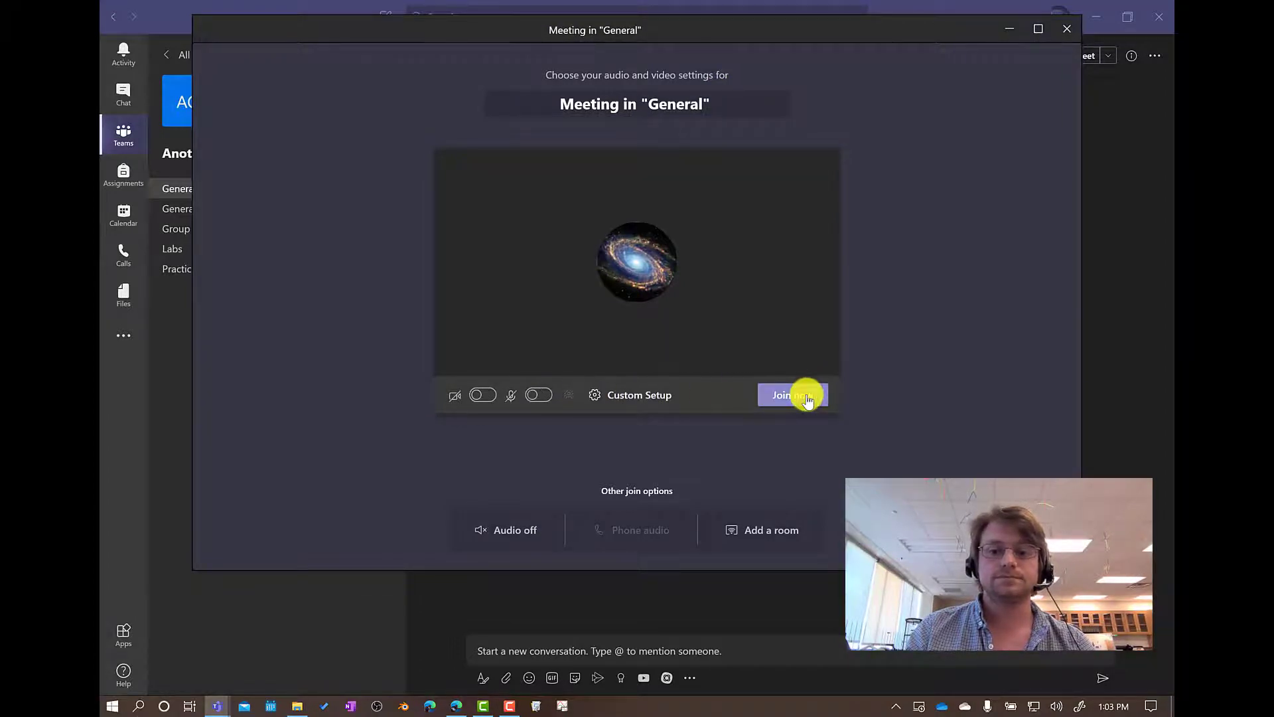
pyautogui.click(807, 397)
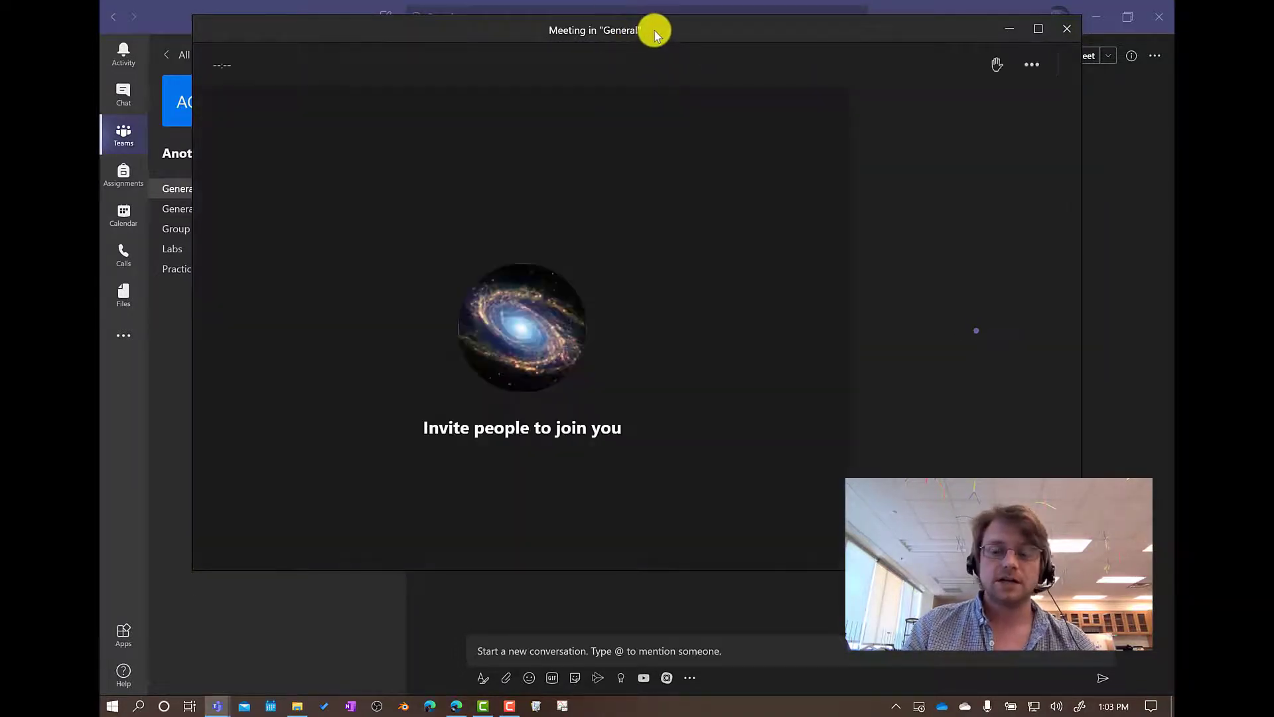
pyautogui.moveTo(601, 32); pyautogui.dragTo(579, 102)
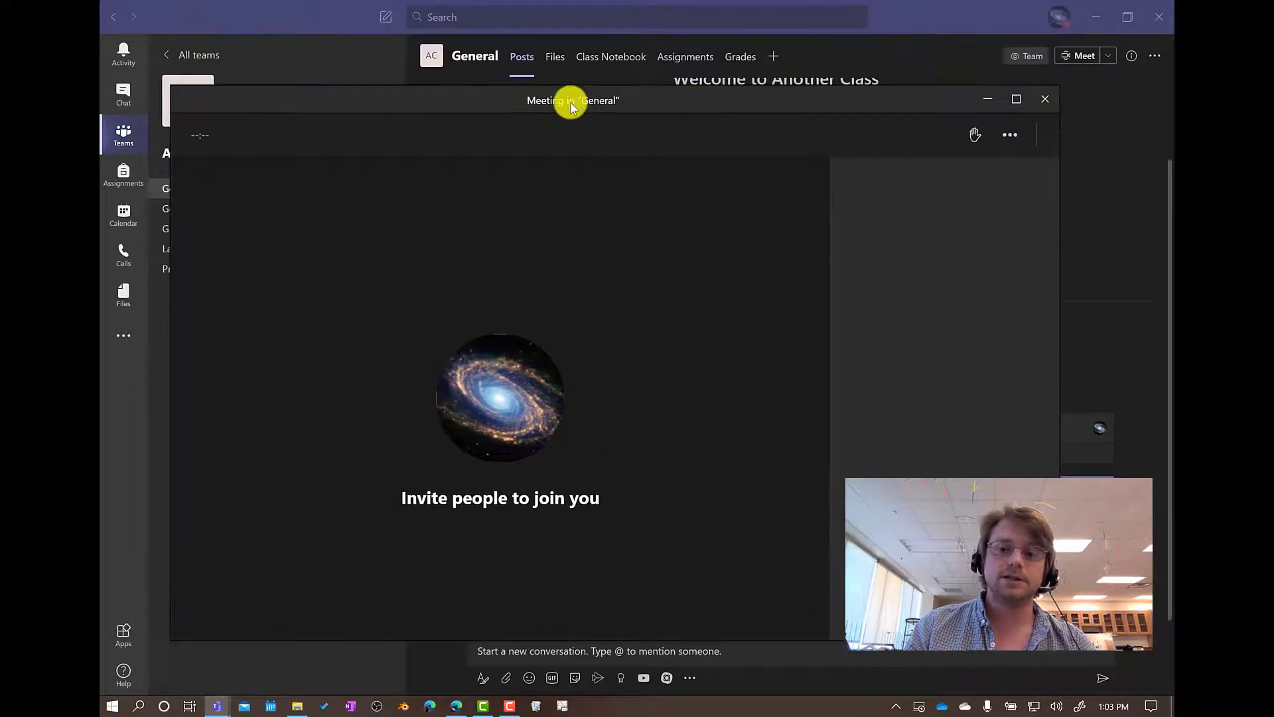
# - Review the general Teams settings, including the new meeting experience option, and close them without changes
pyautogui.click(1068, 28)
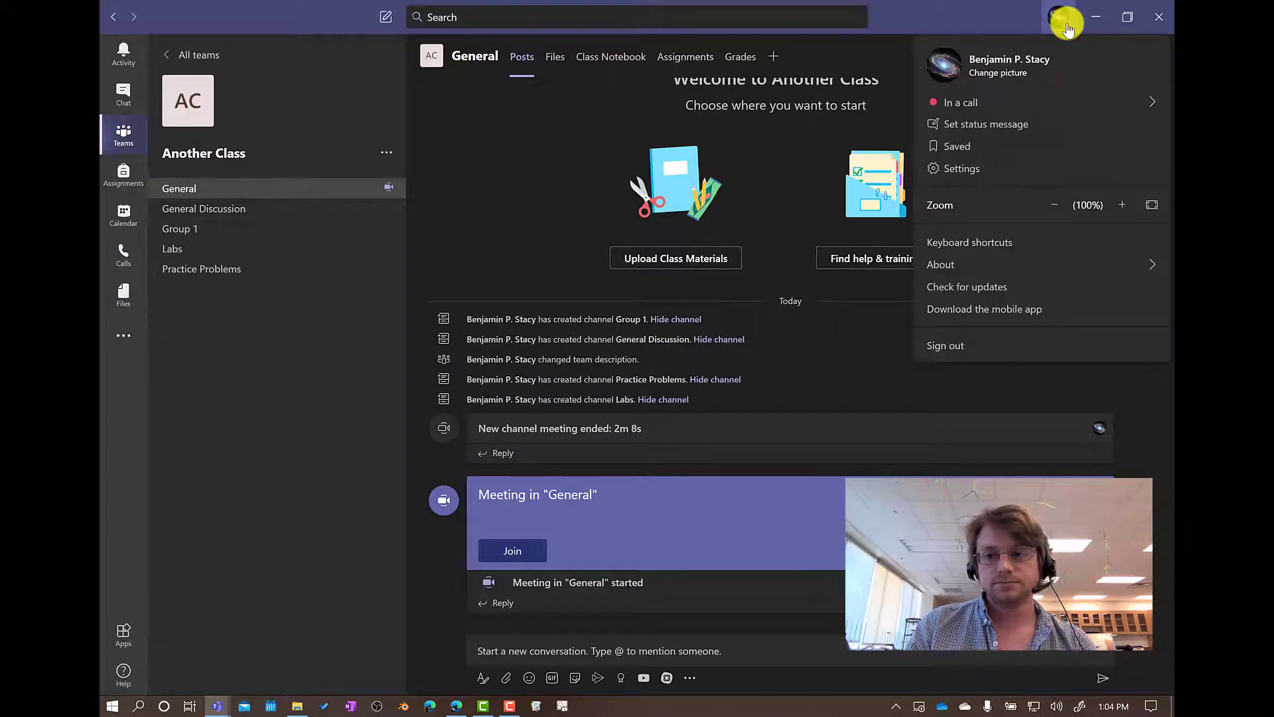
pyautogui.click(961, 169)
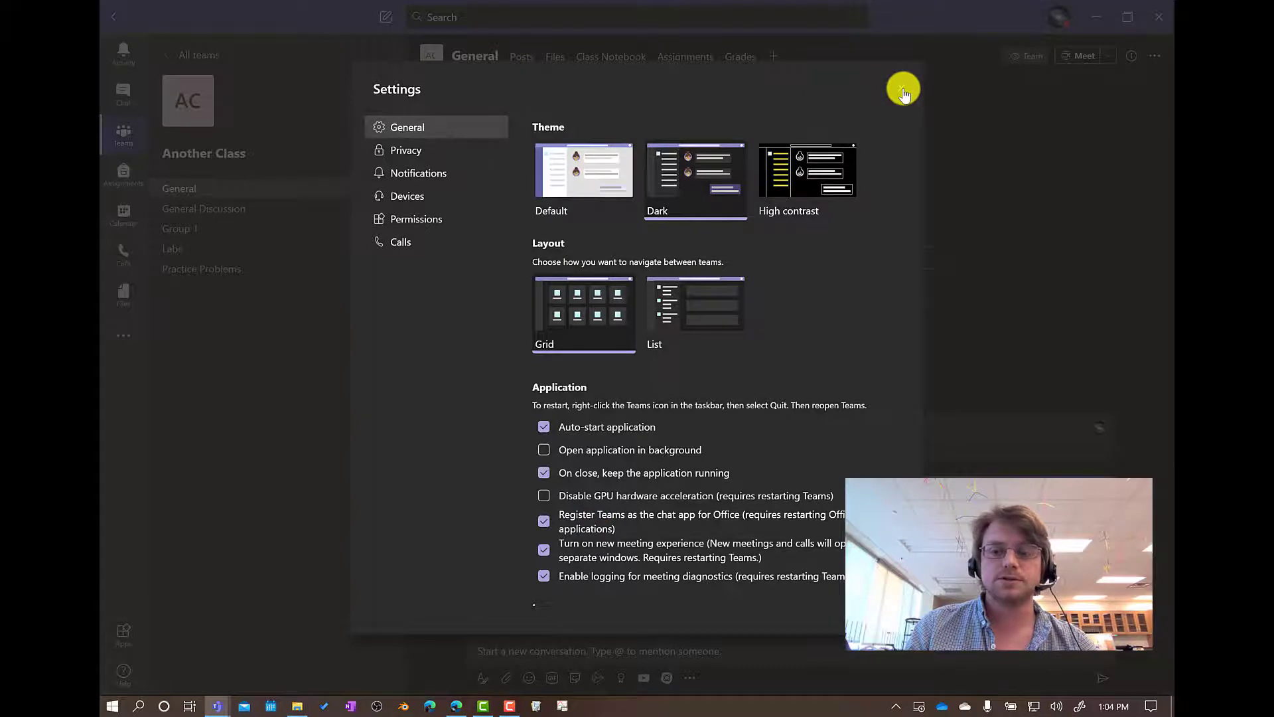
pyautogui.click(903, 90)
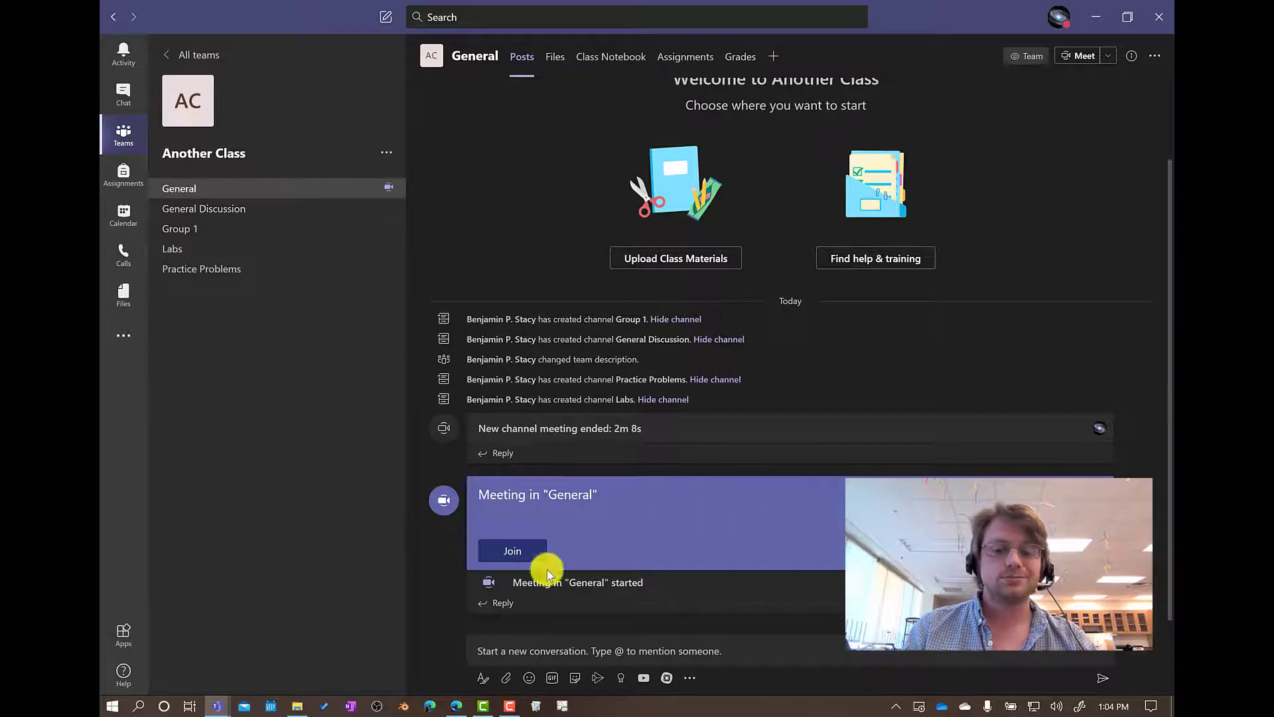
# - View the Group 1 channel and both open meeting windows, then show the General meeting's additional actions
pyautogui.click(186, 229)
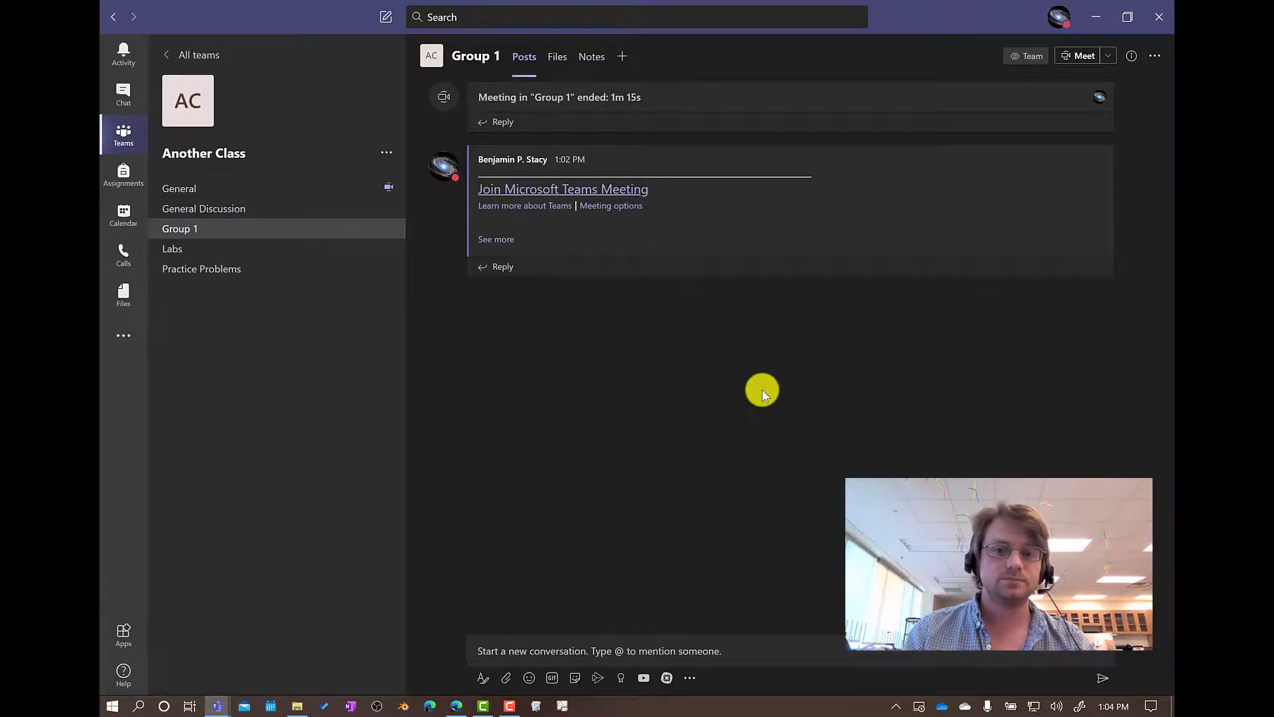
pyautogui.hotkey('alt', 'Tab')
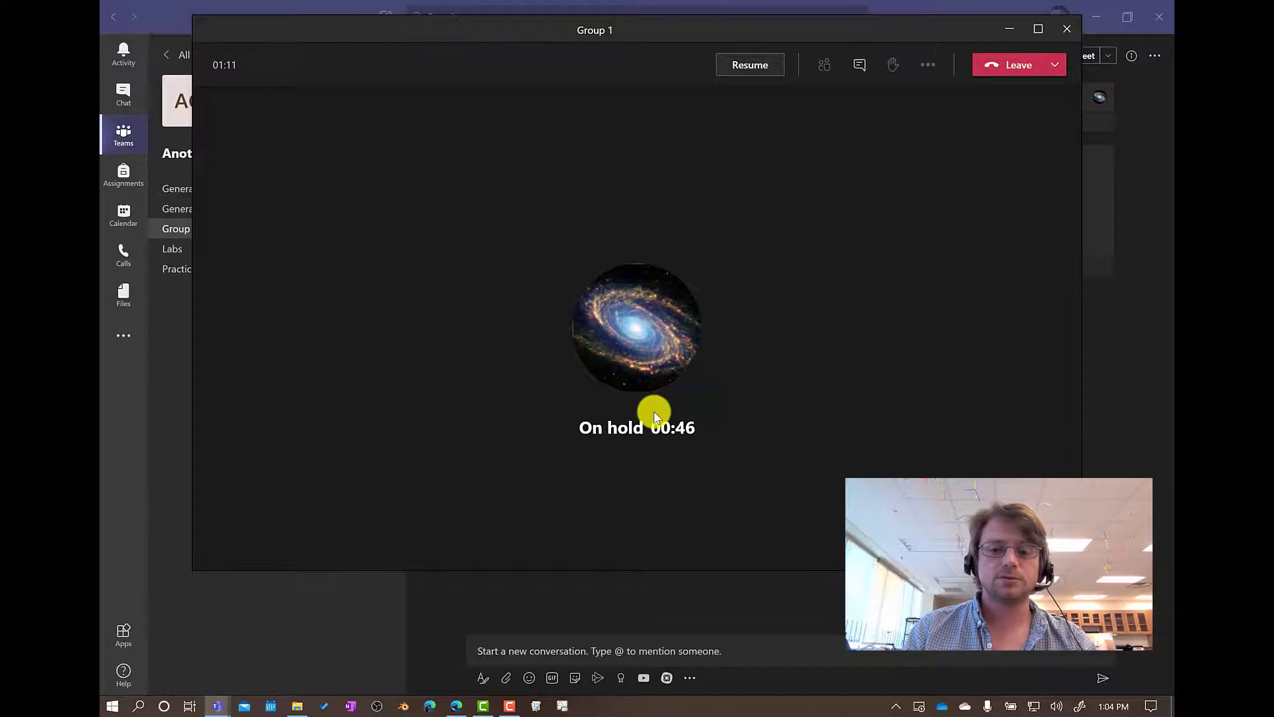
pyautogui.hotkey('alt', 'Tab')
pyautogui.hotkey('alt', 'Tab')
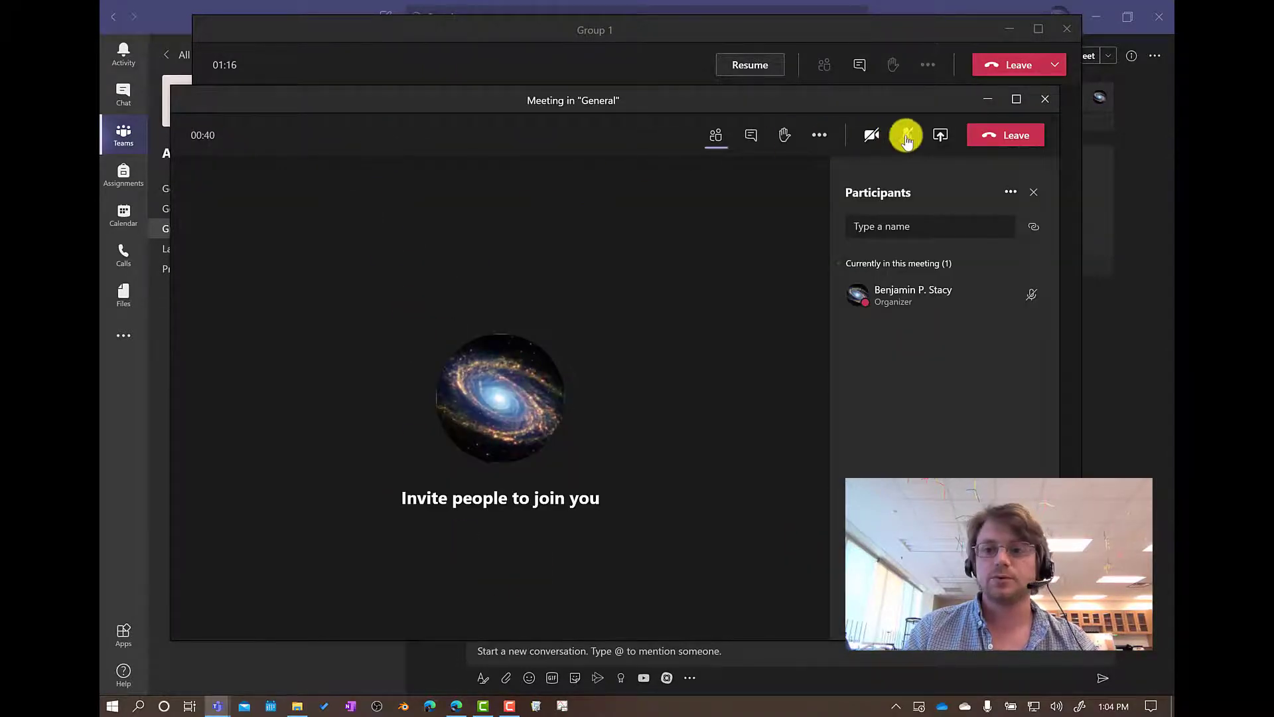
pyautogui.click(821, 136)
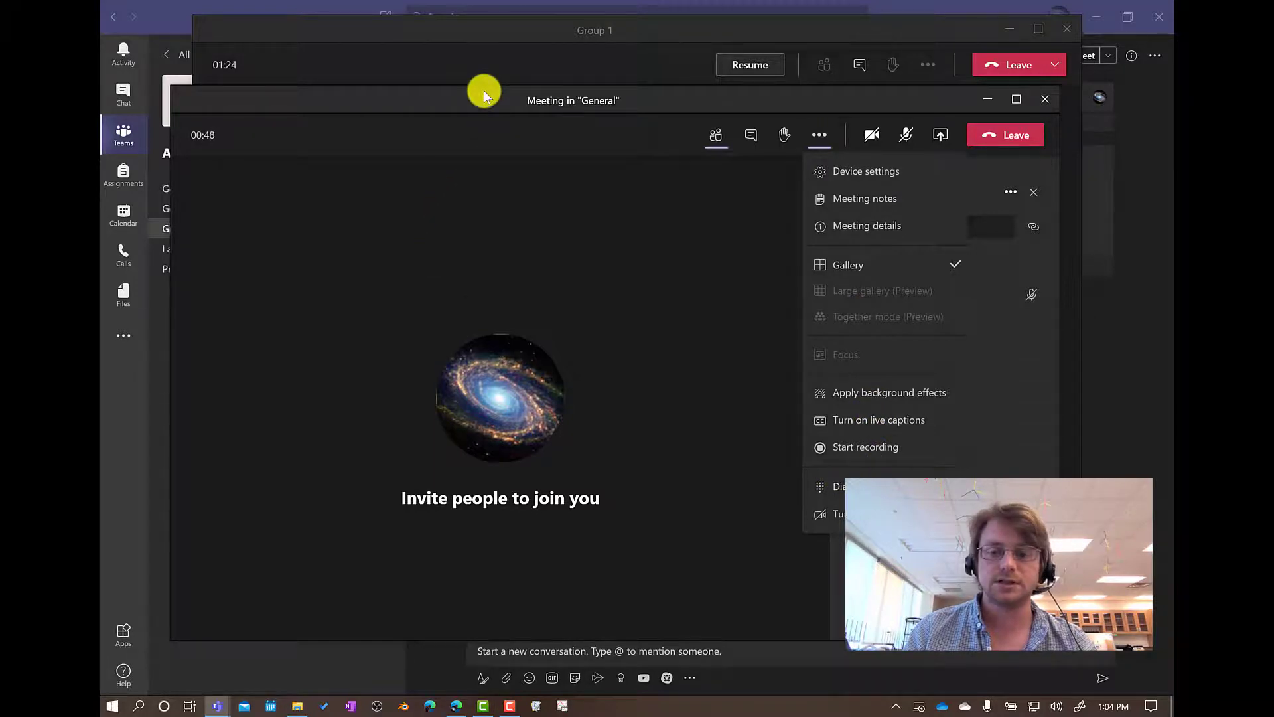
# - Resume the Group 1 meeting, then bring the General meeting window to the front
pyautogui.click(597, 34)
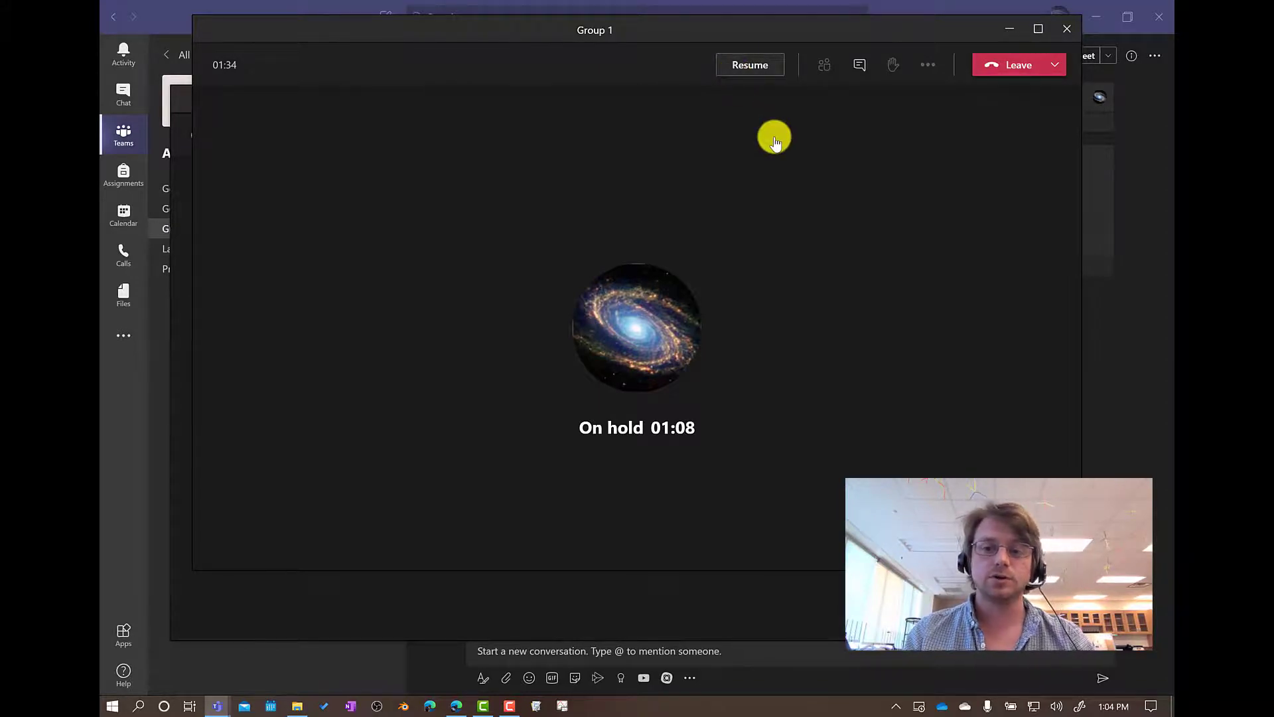
pyautogui.click(750, 64)
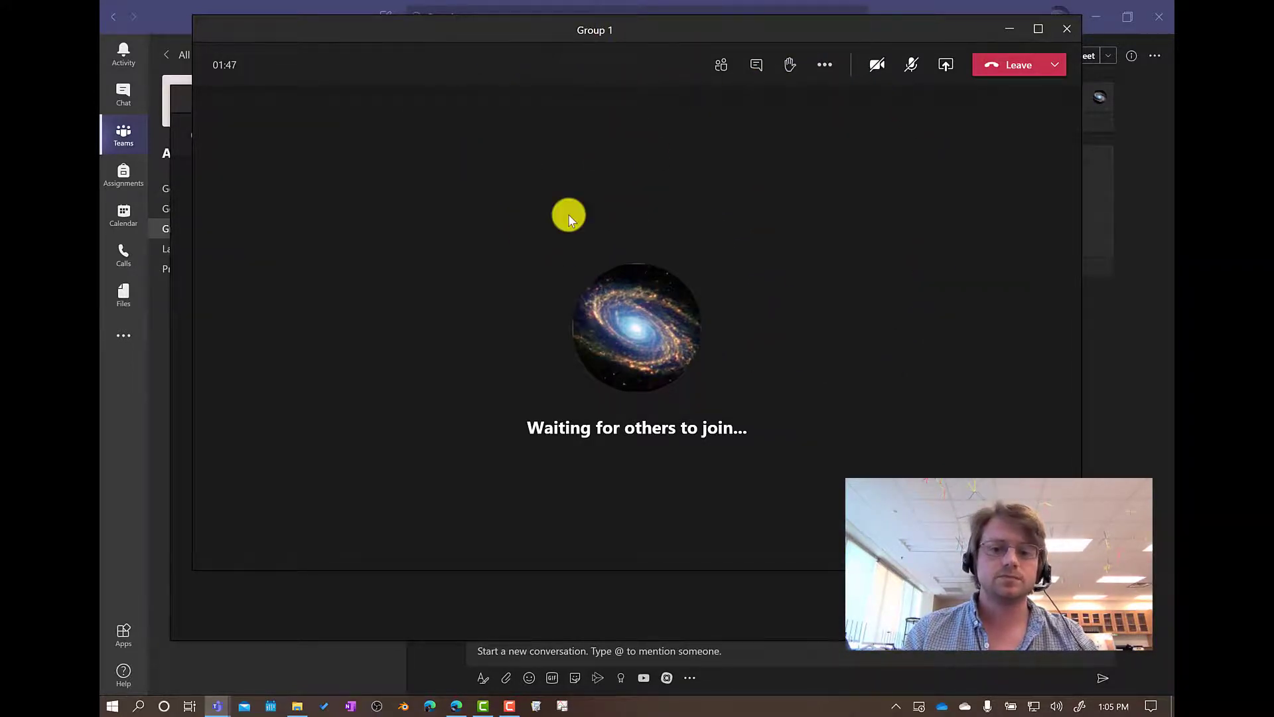
pyautogui.hotkey('alt', 'Tab')
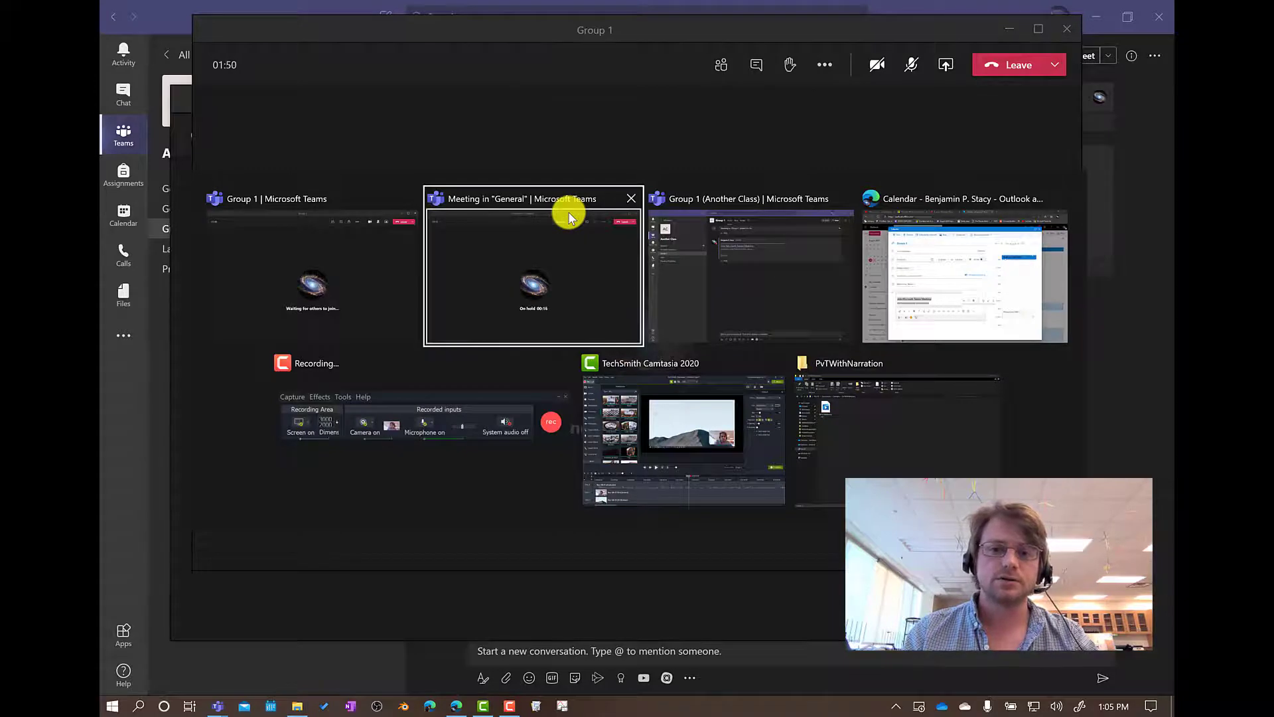
pyautogui.click(568, 217)
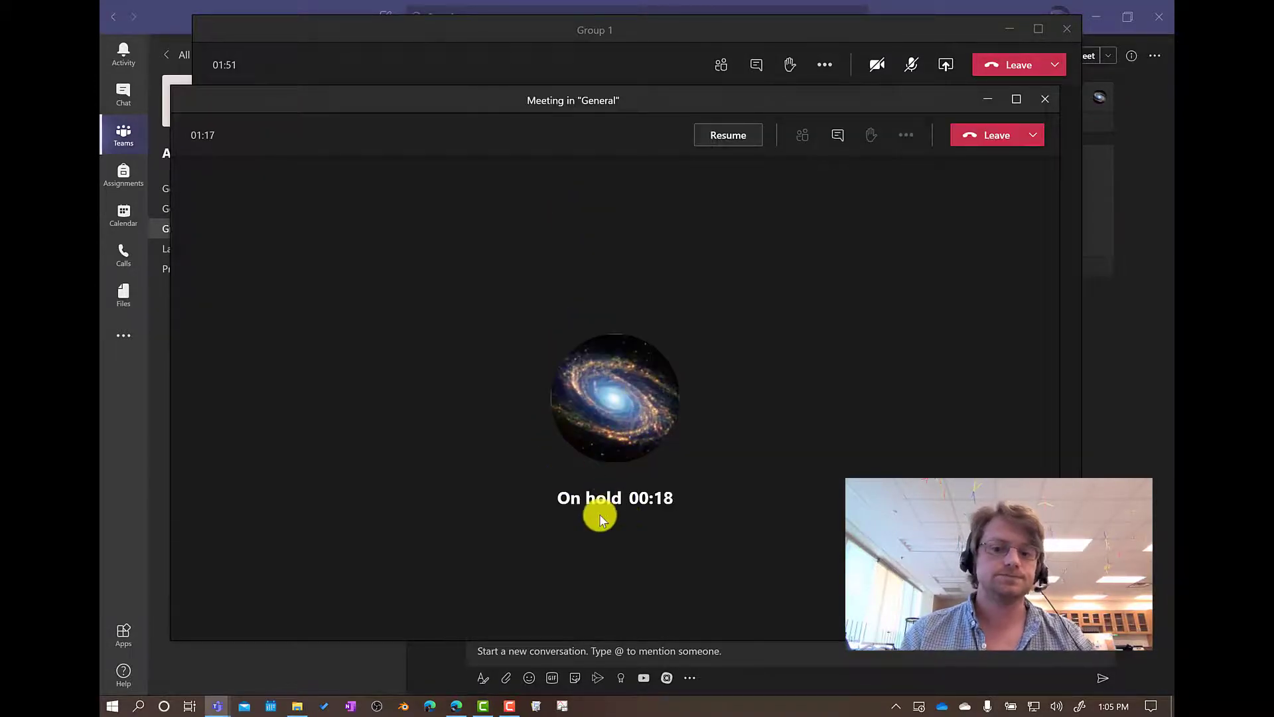
# - Leave both the General and Group 1 meetings and close their windows to return to the Group 1 channel
pyautogui.click(992, 139)
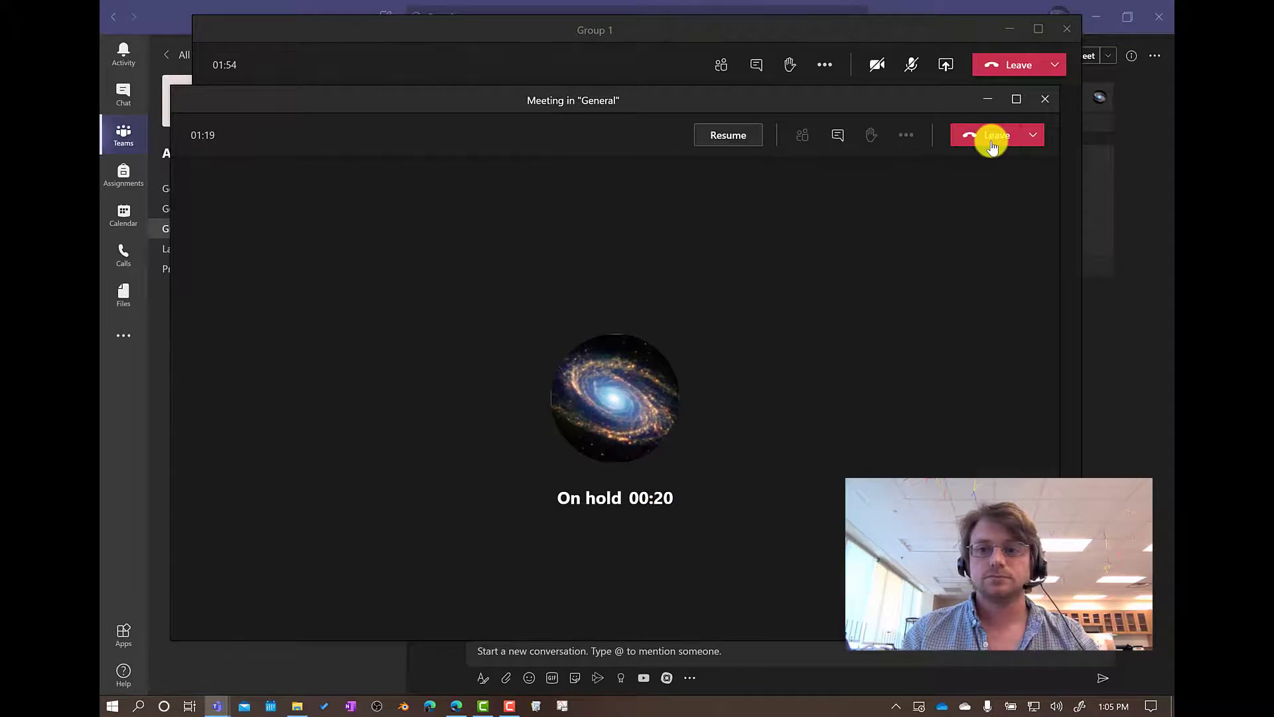
pyautogui.click(1002, 70)
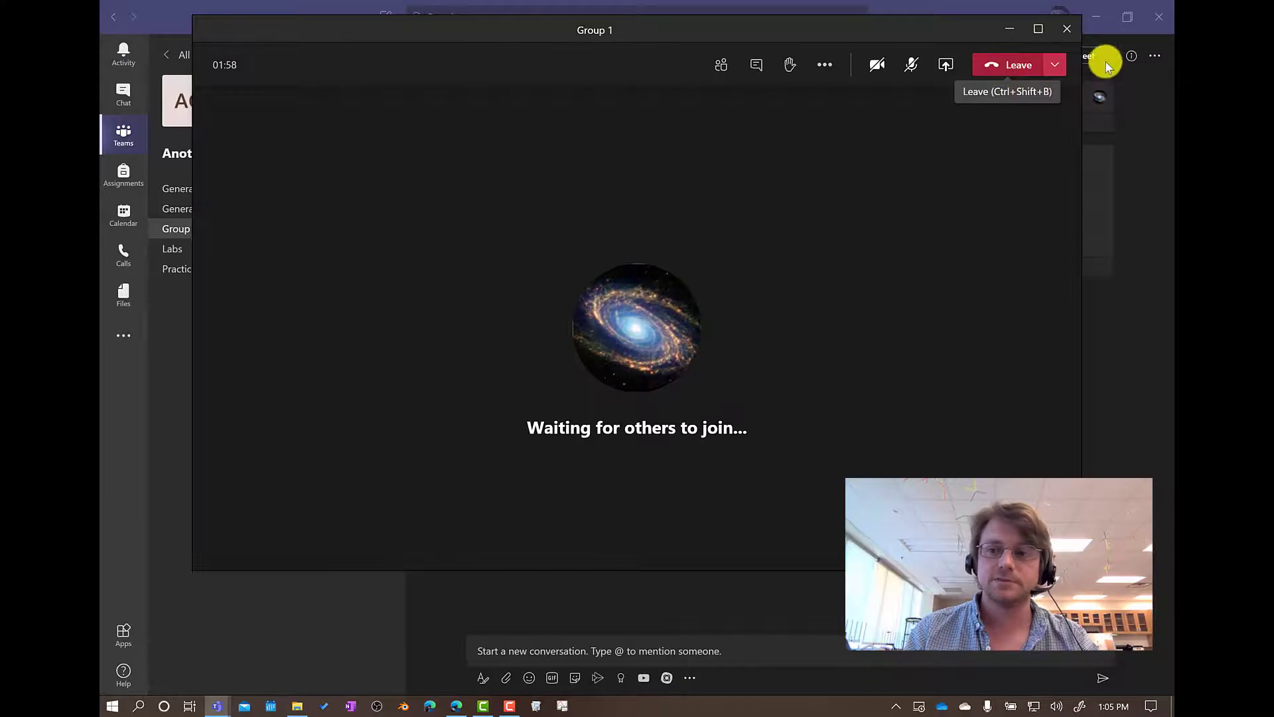
pyautogui.click(1066, 28)
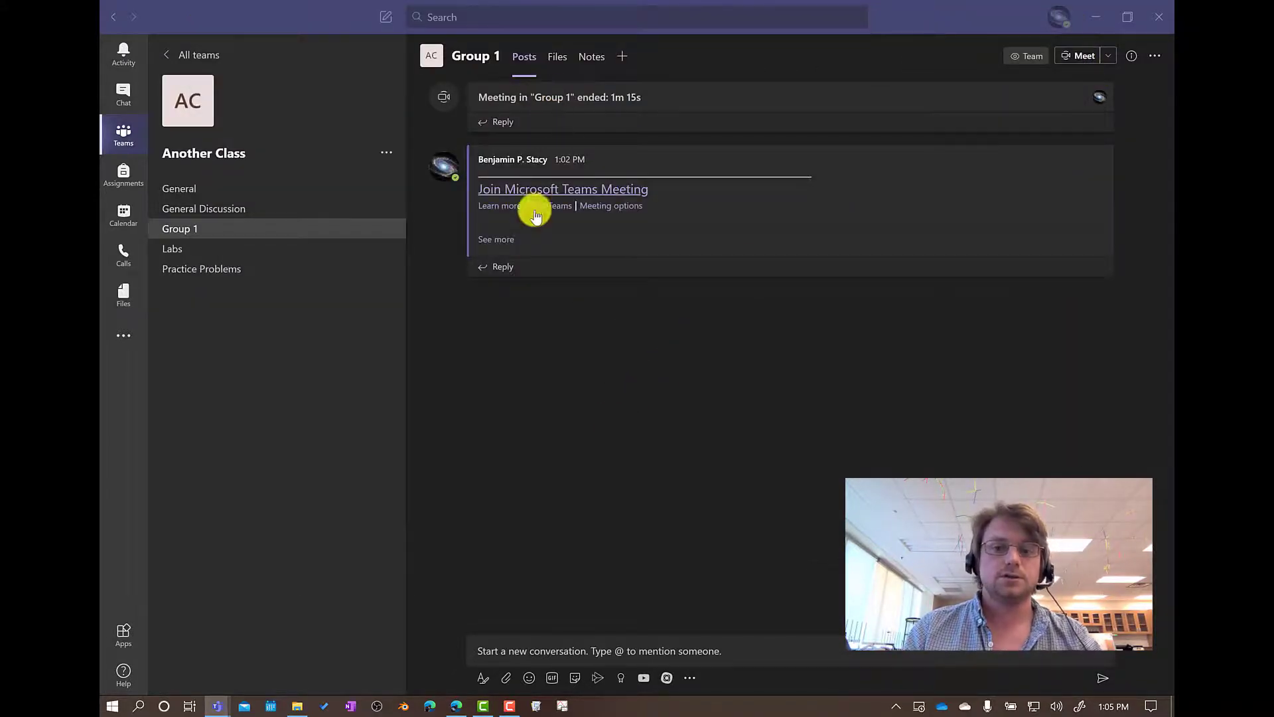
# - Post eight filler messages as new conversations in the Group 1 channel, from "asl;dkfjhasdghj" through "jkSDF;KJDFHN;KJSDAFN"
pyautogui.click(578, 649)
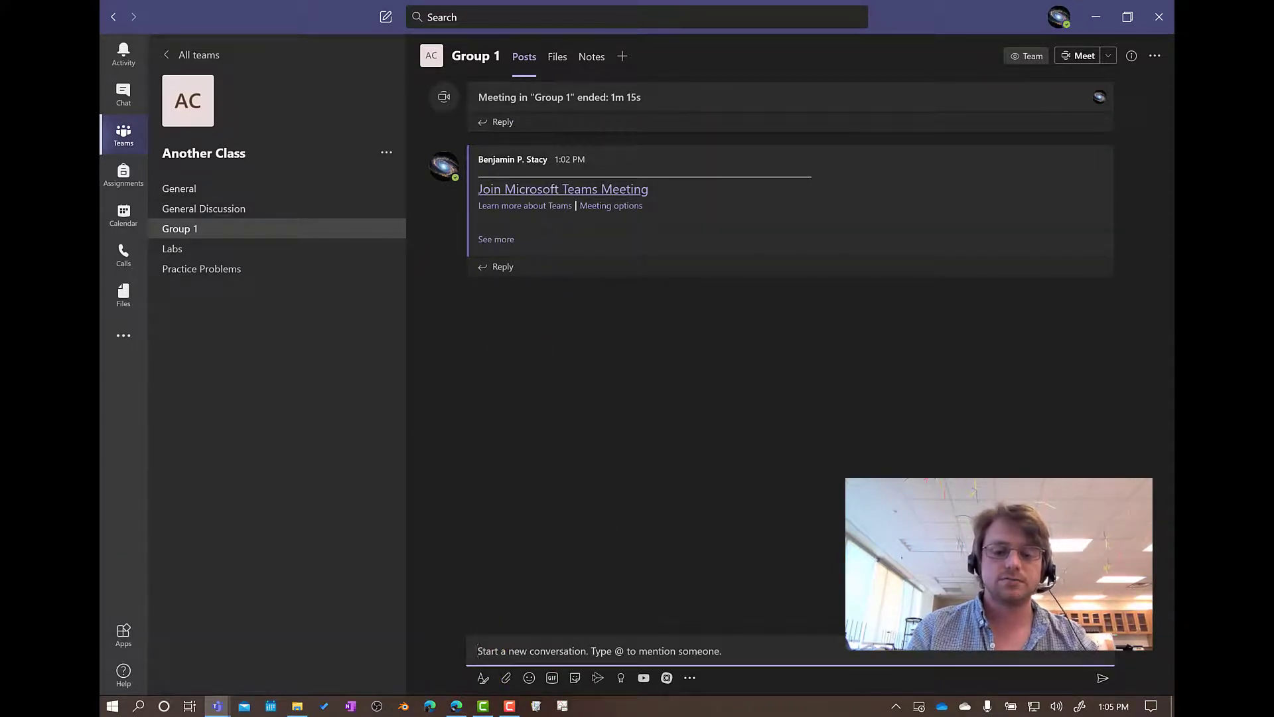
pyautogui.write('asl;dkfjhasdghj')
pyautogui.press('Return')
pyautogui.write('jhsdfkja')
pyautogui.hotkey('ctrl', 'a')
pyautogui.press('BackSpace')
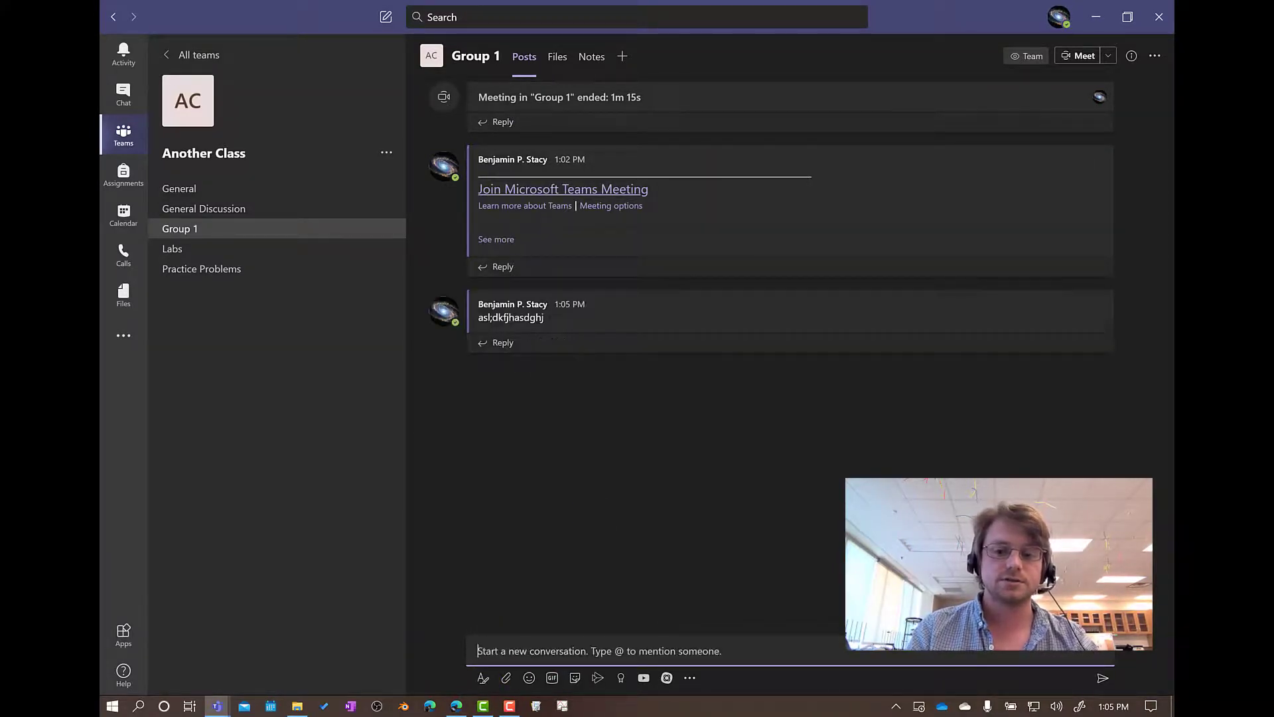
pyautogui.write('kjldfhkjsdfh')
pyautogui.hotkey('ctrl', 'a')
pyautogui.press('BackSpace')
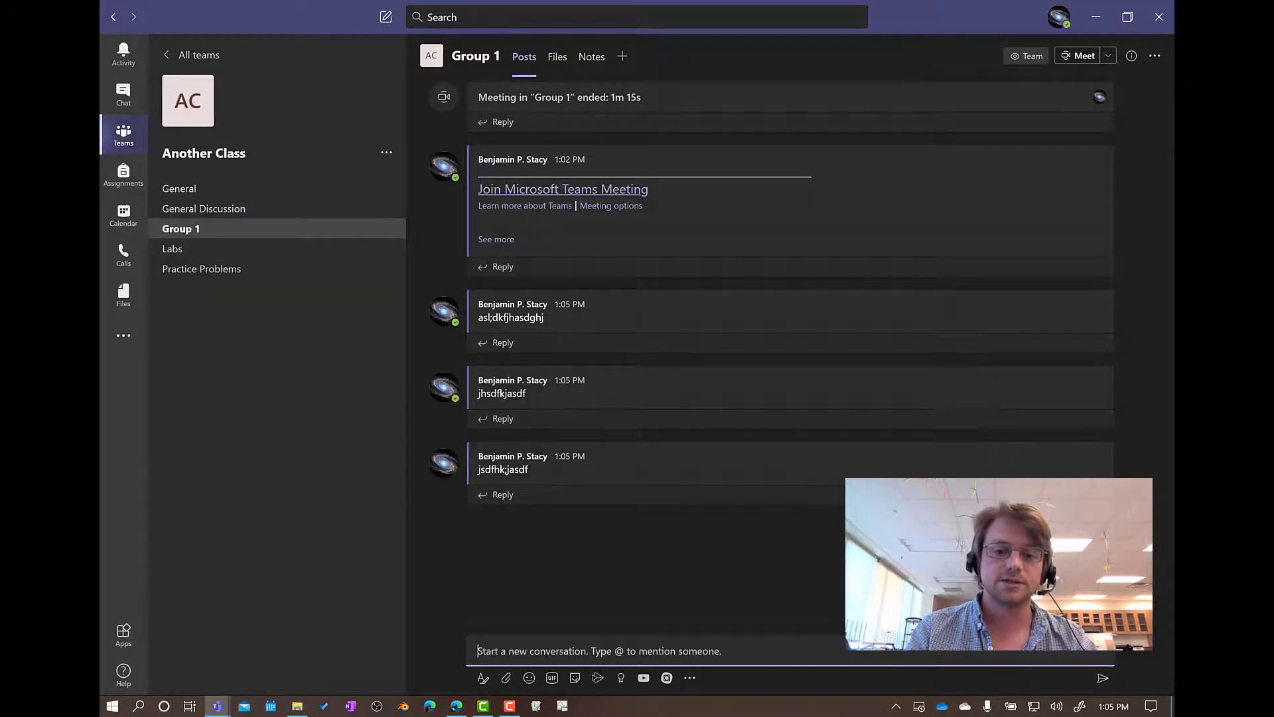
pyautogui.write('kjsdfk;jasdf')
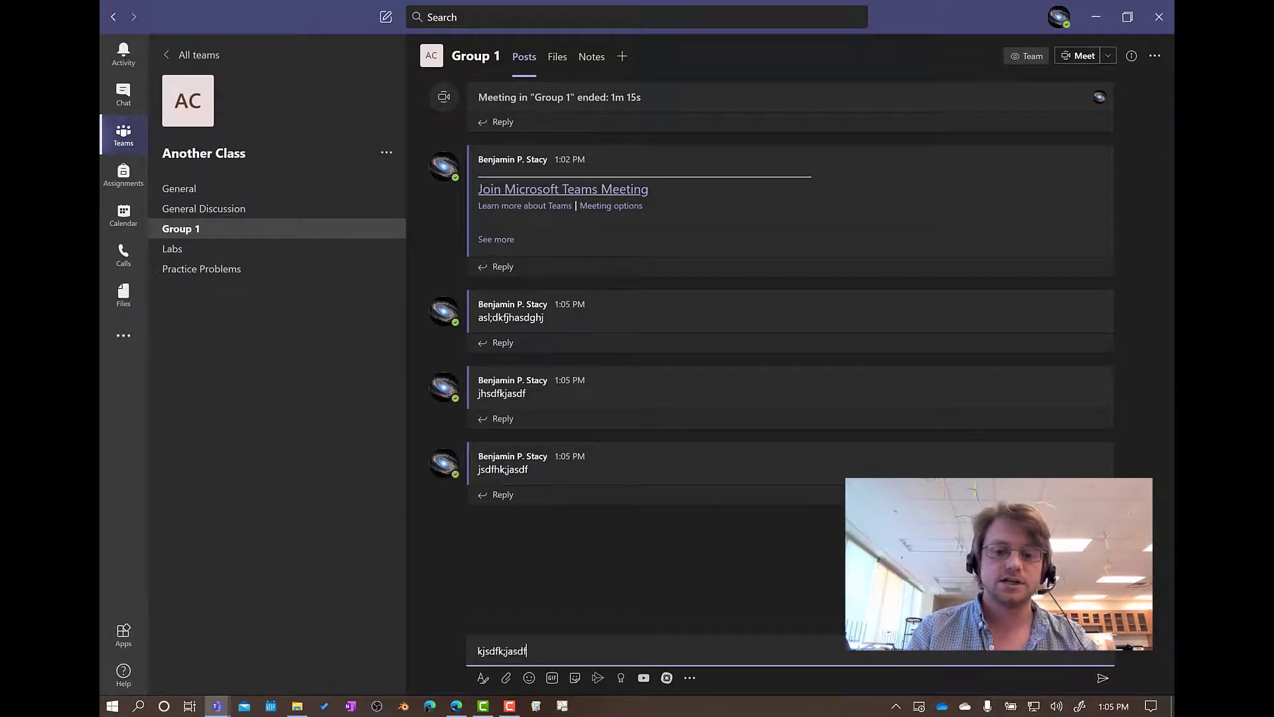
pyautogui.hotkey('ctrl', 'a')
pyautogui.press('BackSpace')
pyautogui.write('jkSDF;KJDFHN;KJSDAF')
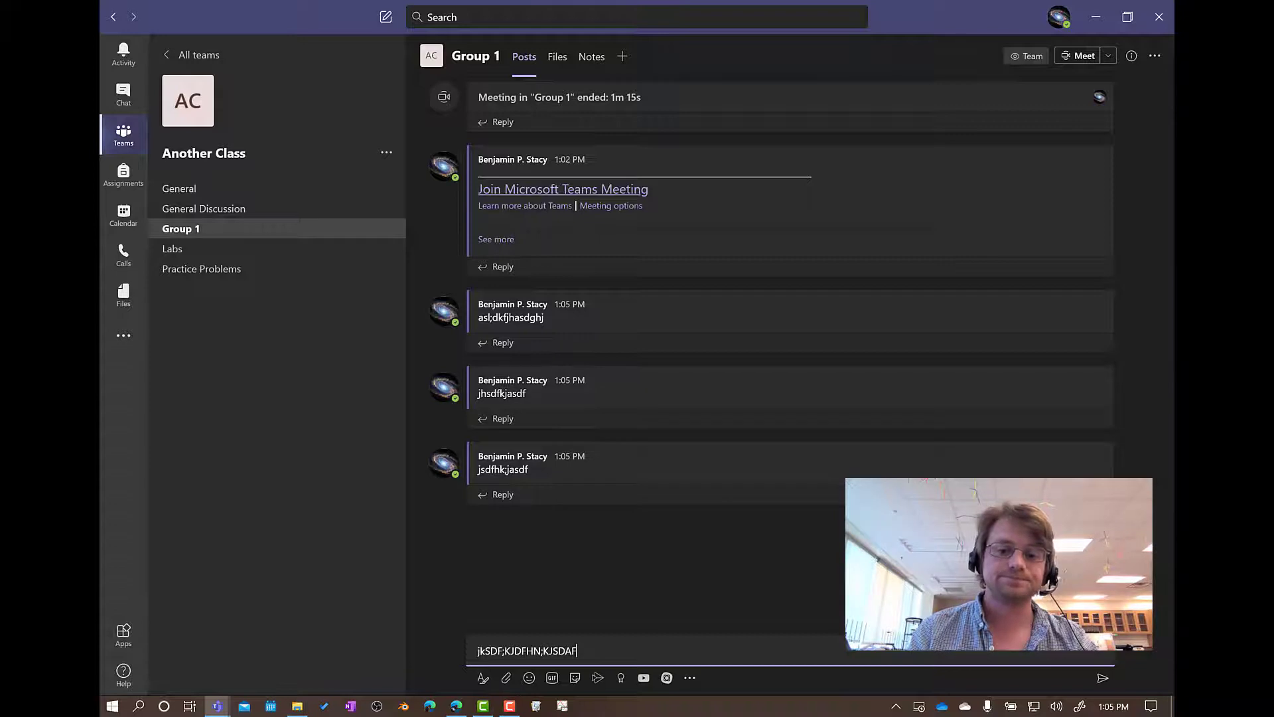
pyautogui.hotkey('ctrl', 'a')
pyautogui.press('BackSpace')
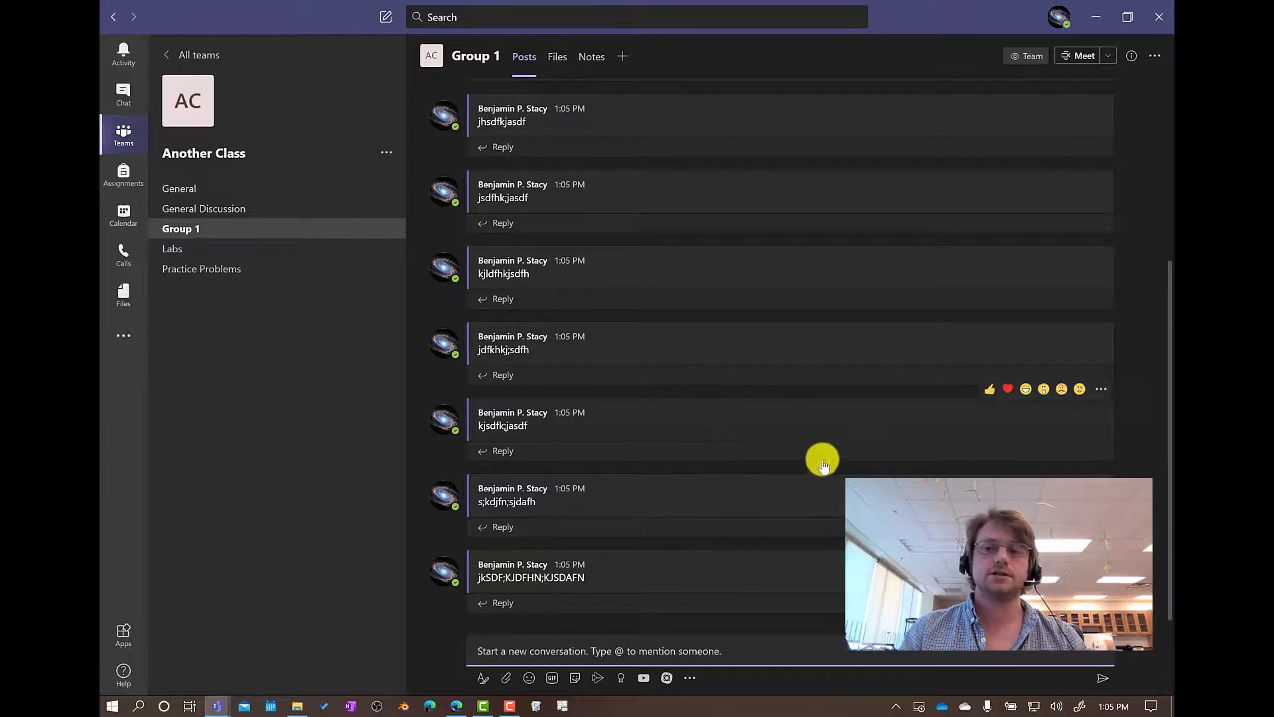
# - Find the earlier Join Microsoft Teams Meeting post in Group 1, expand it, and copy its full invitation
pyautogui.scroll(5, 731, 436)
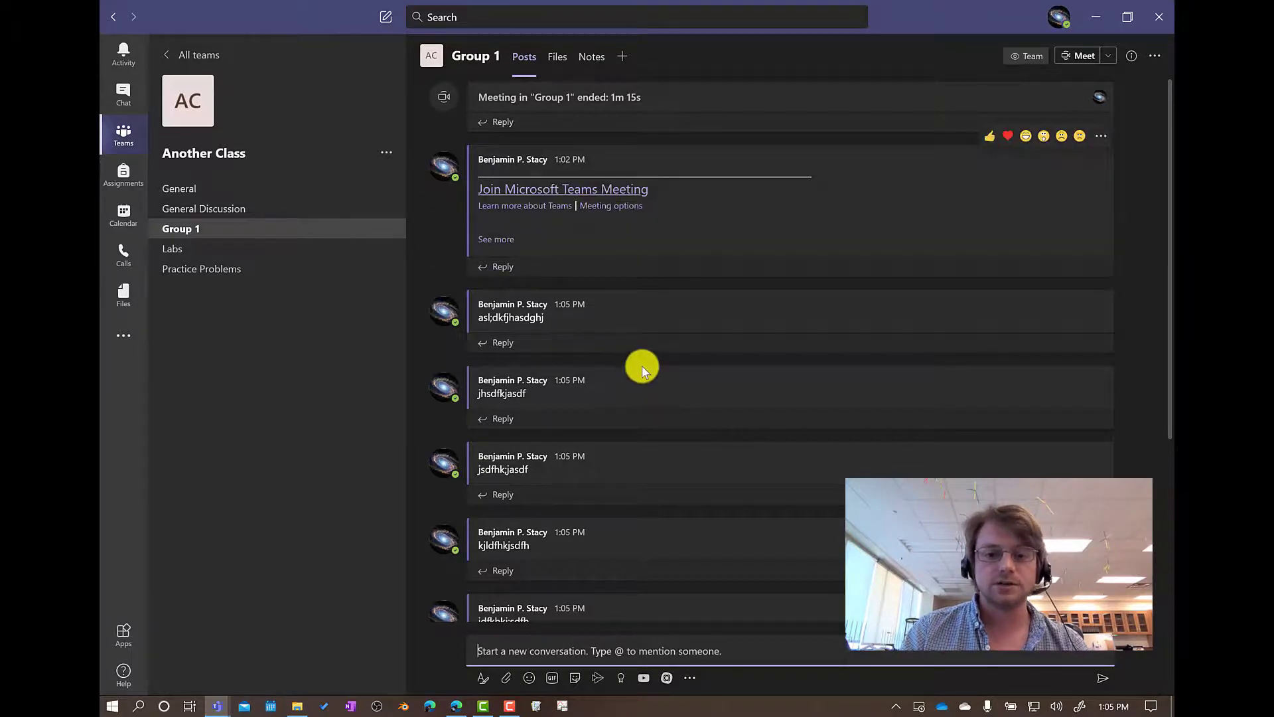
pyautogui.scroll(-4, 643, 365)
pyautogui.scroll(4, 635, 345)
pyautogui.scroll(-3, 635, 348)
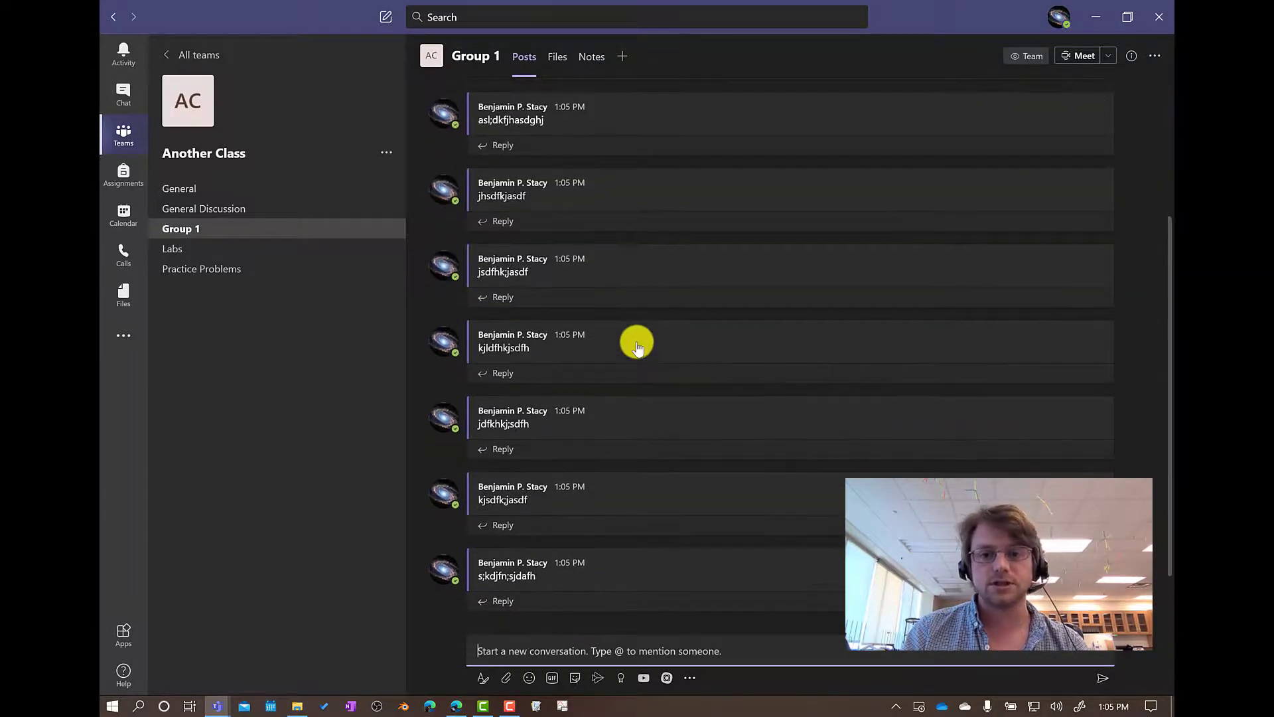
pyautogui.scroll(3, 637, 347)
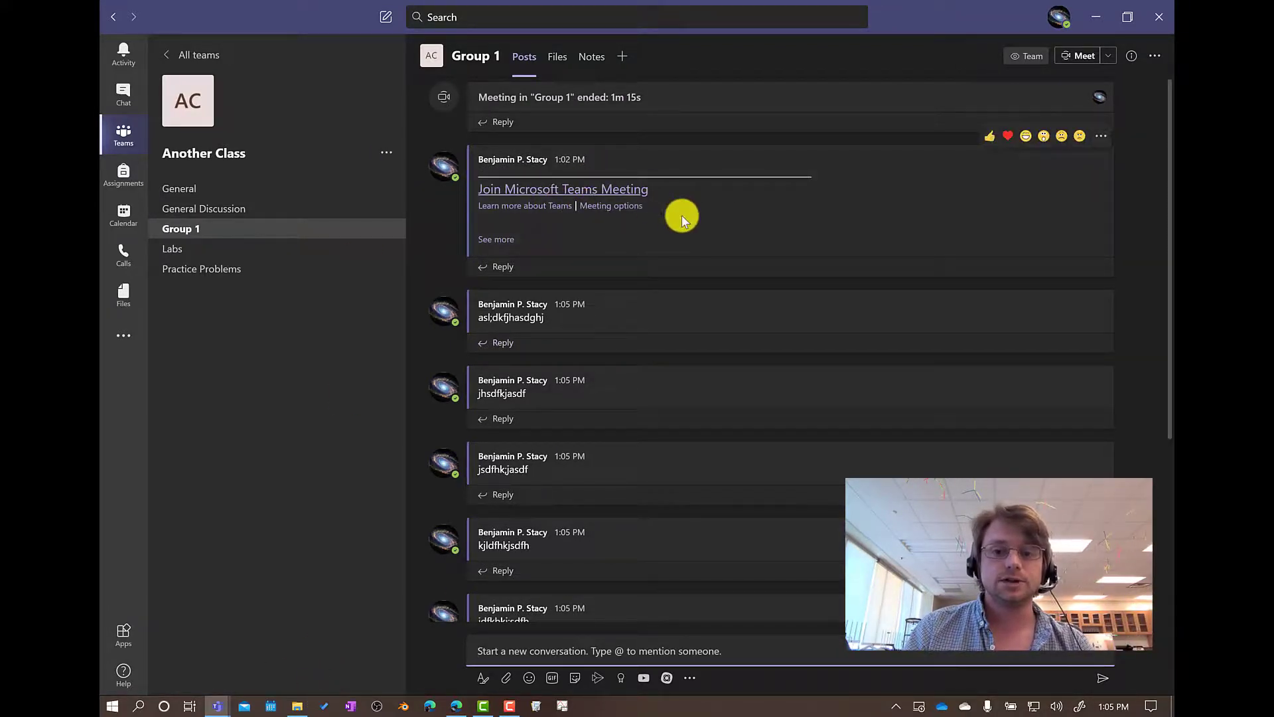
pyautogui.click(503, 239)
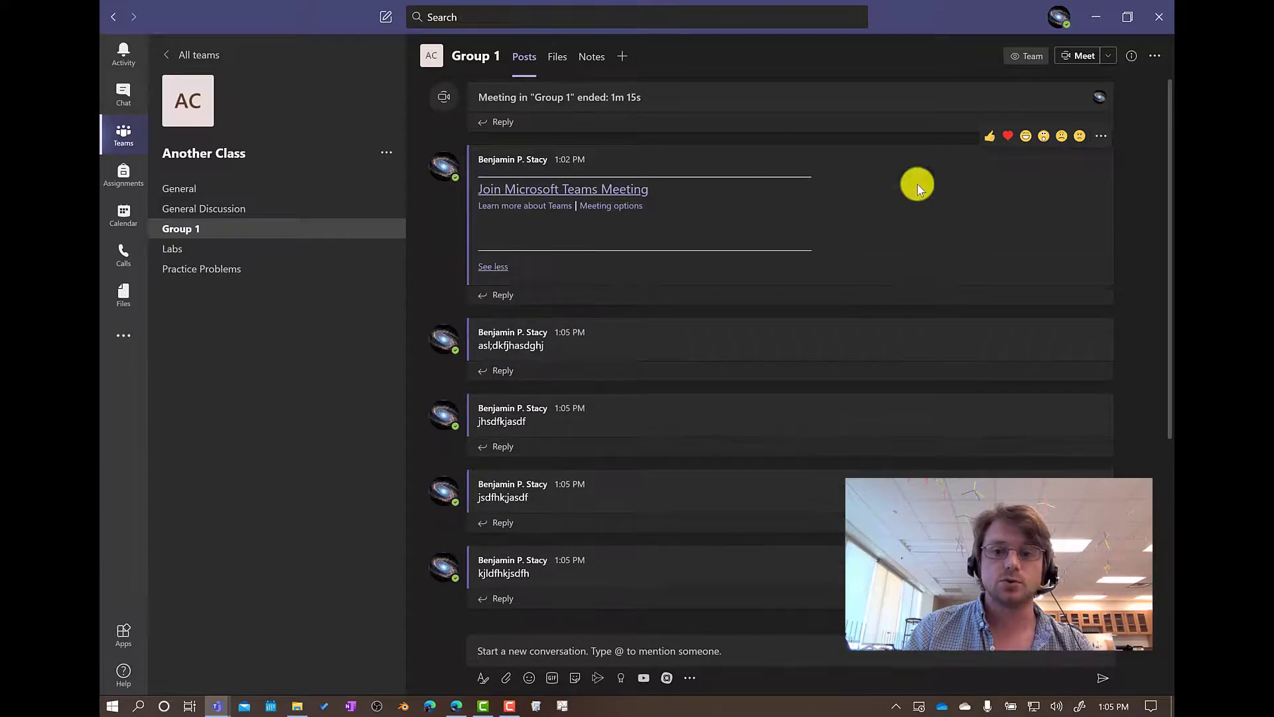
pyautogui.moveTo(829, 248); pyautogui.dragTo(479, 178)
pyautogui.moveTo(448, 169)
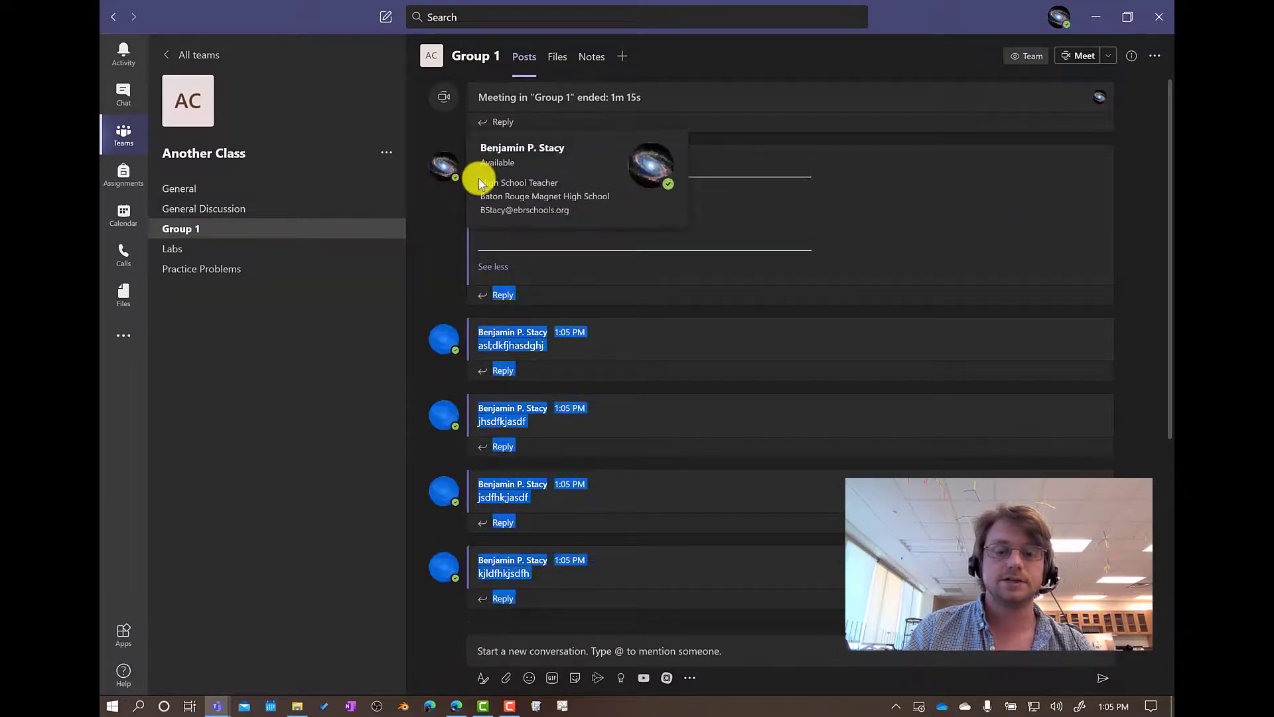
pyautogui.moveTo(635, 224); pyautogui.dragTo(477, 187)
pyautogui.hotkey('ctrl', 'c')
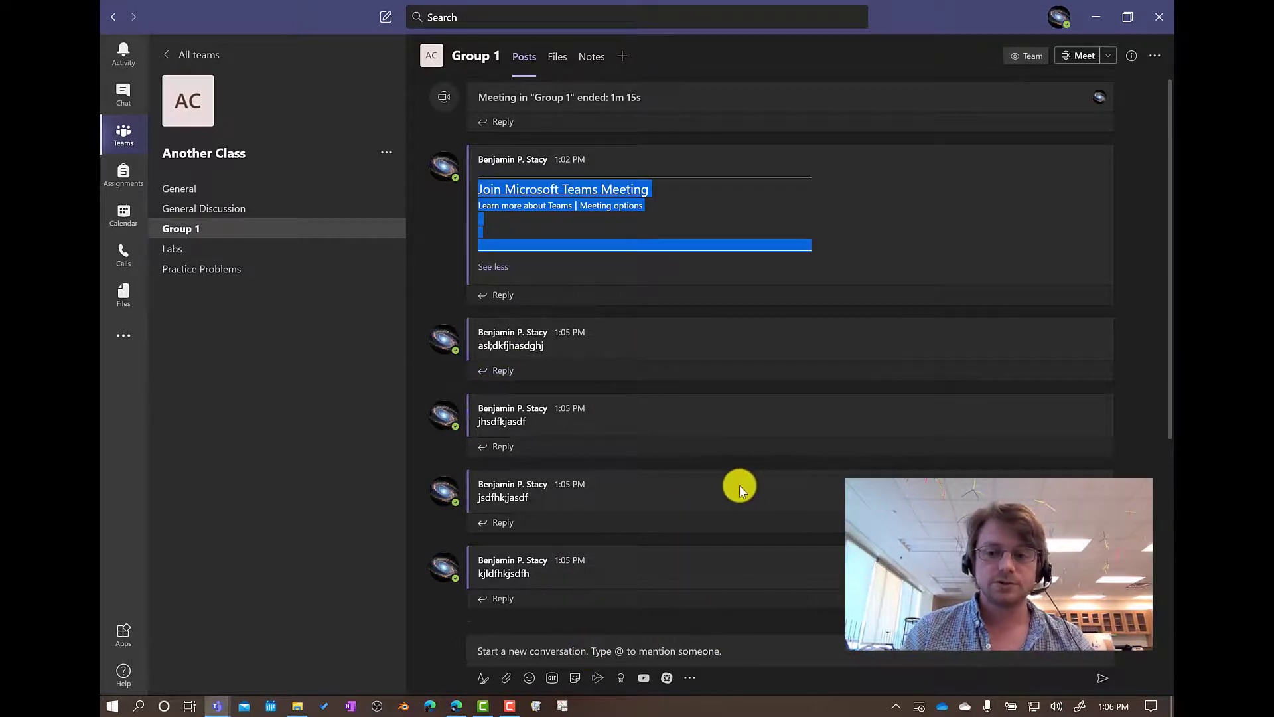
# - Post the copied Join Microsoft Teams Meeting invitation as a new conversation in Group 1 and try its join link
pyautogui.scroll(-5, 733, 485)
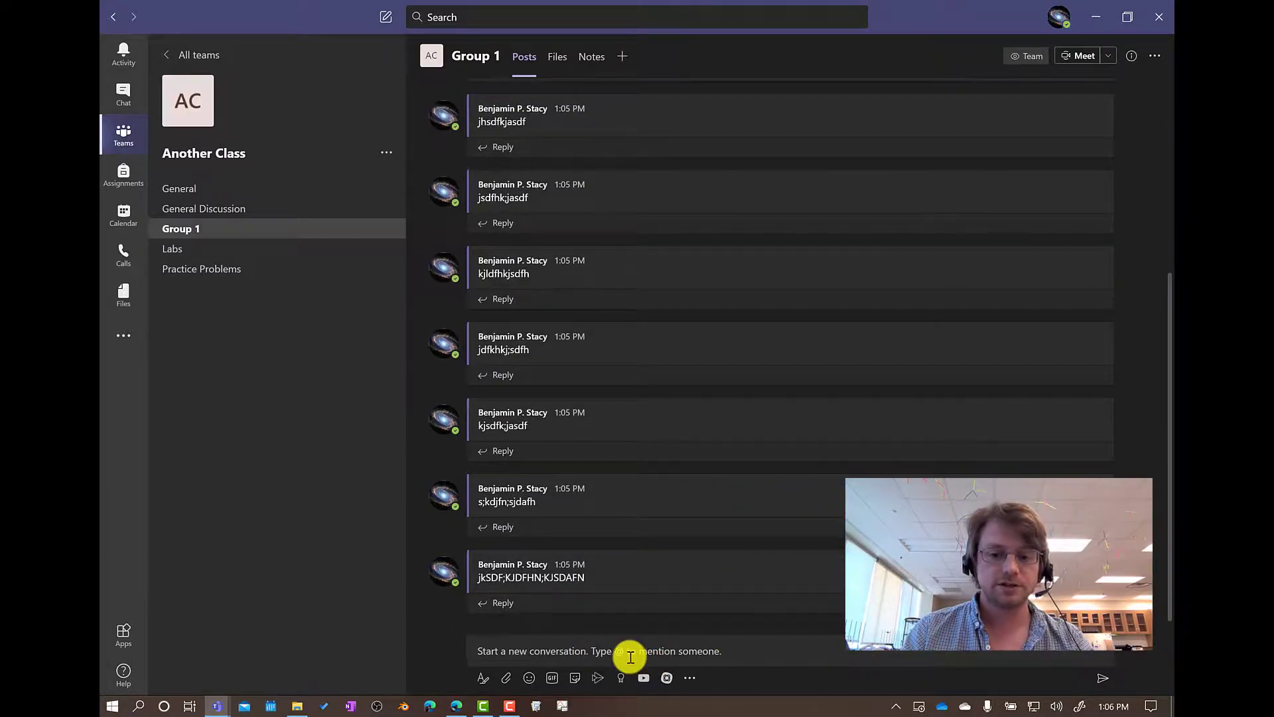
pyautogui.click(630, 657)
pyautogui.hotkey('ctrl', 'v')
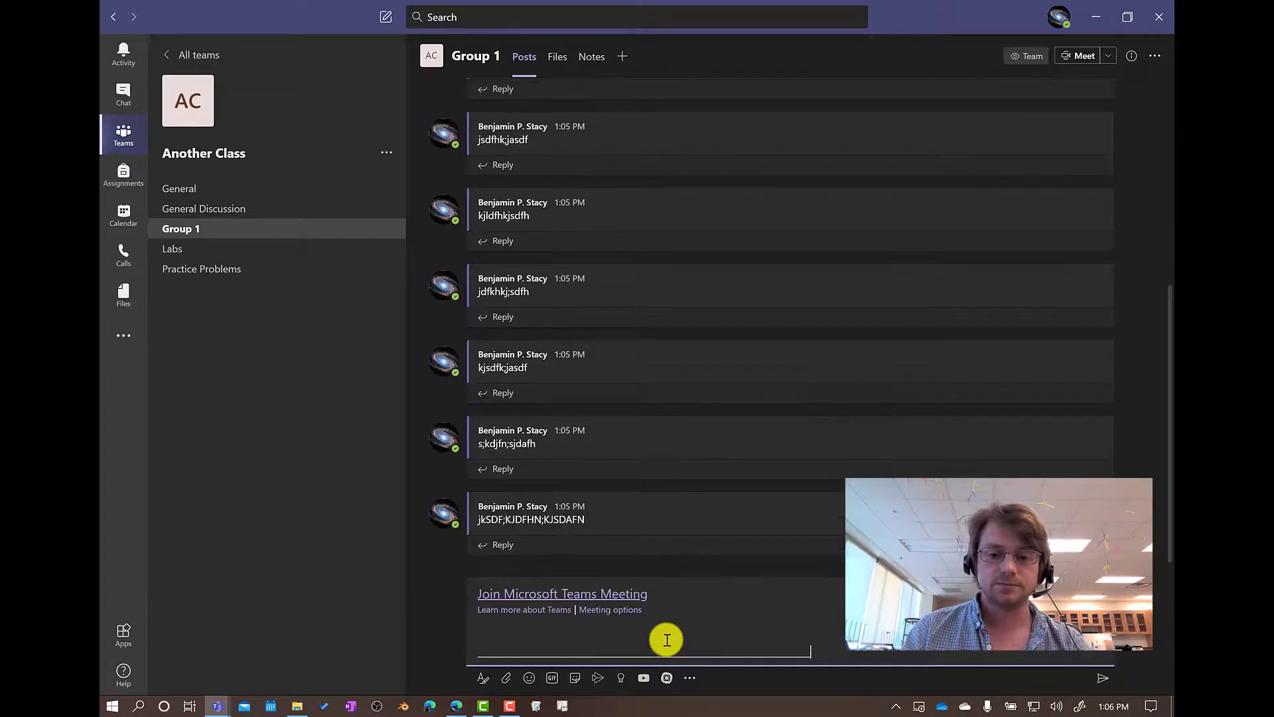
pyautogui.click(1100, 682)
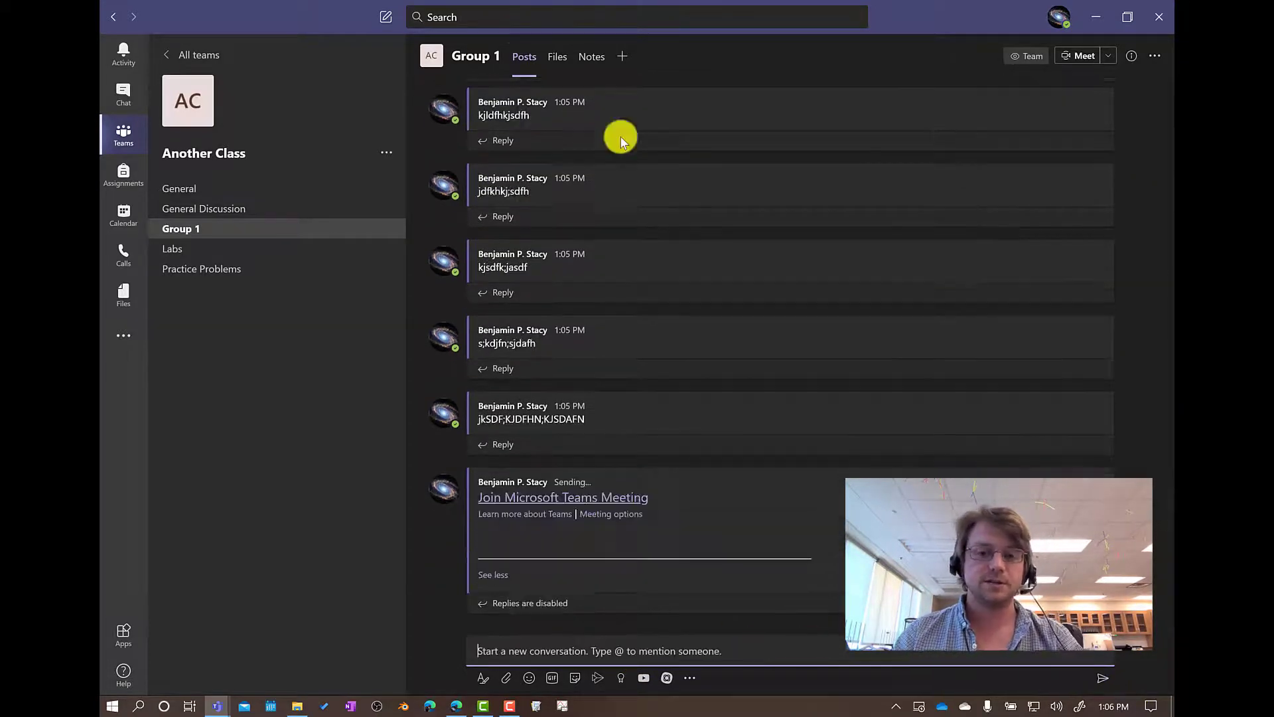
pyautogui.click(572, 499)
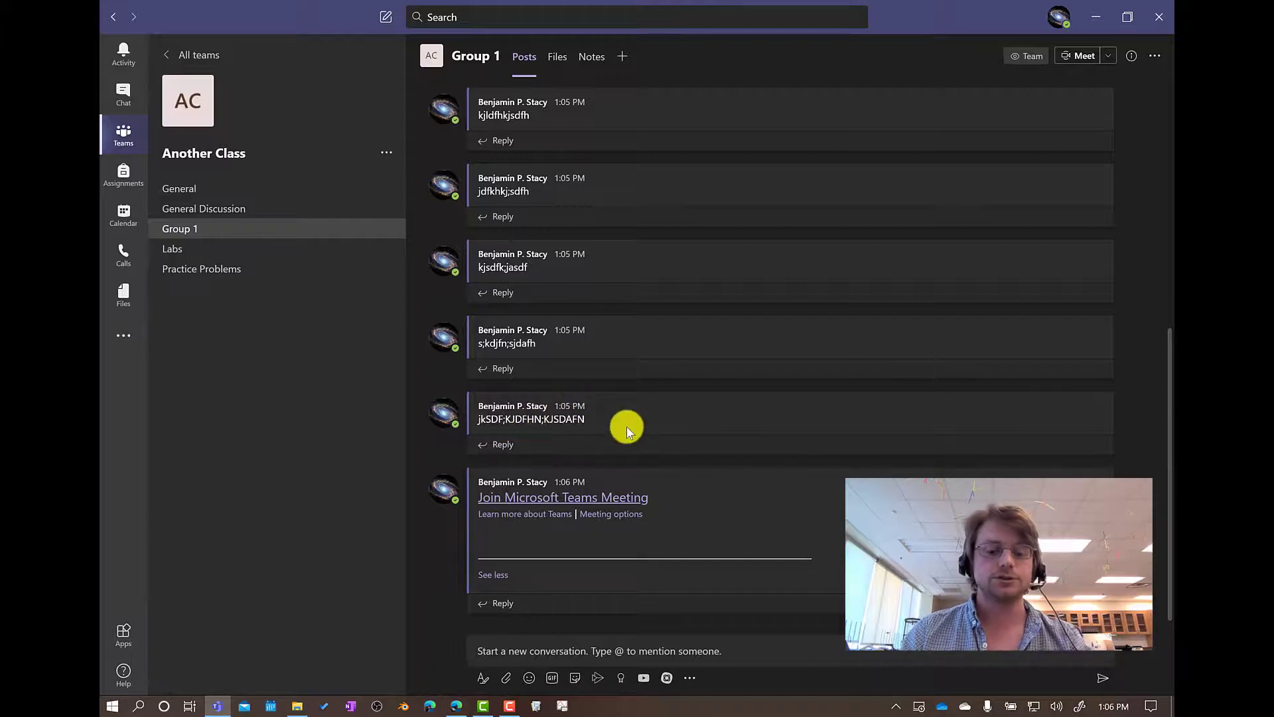
# - View the Labs channel, then switch to the Outlook calendar in the browser and close the Group 1 event
pyautogui.hotkey('alt', 'Tab')
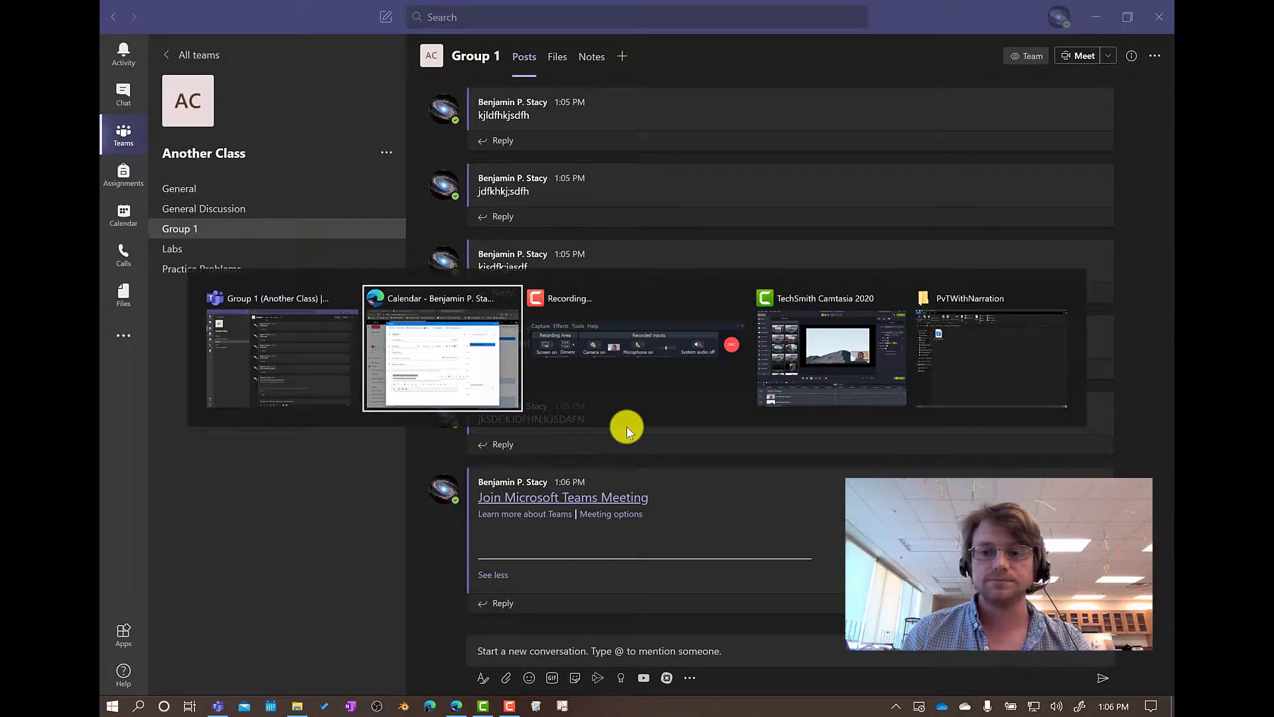
pyautogui.hotkey('alt', 'shift', 'Tab')
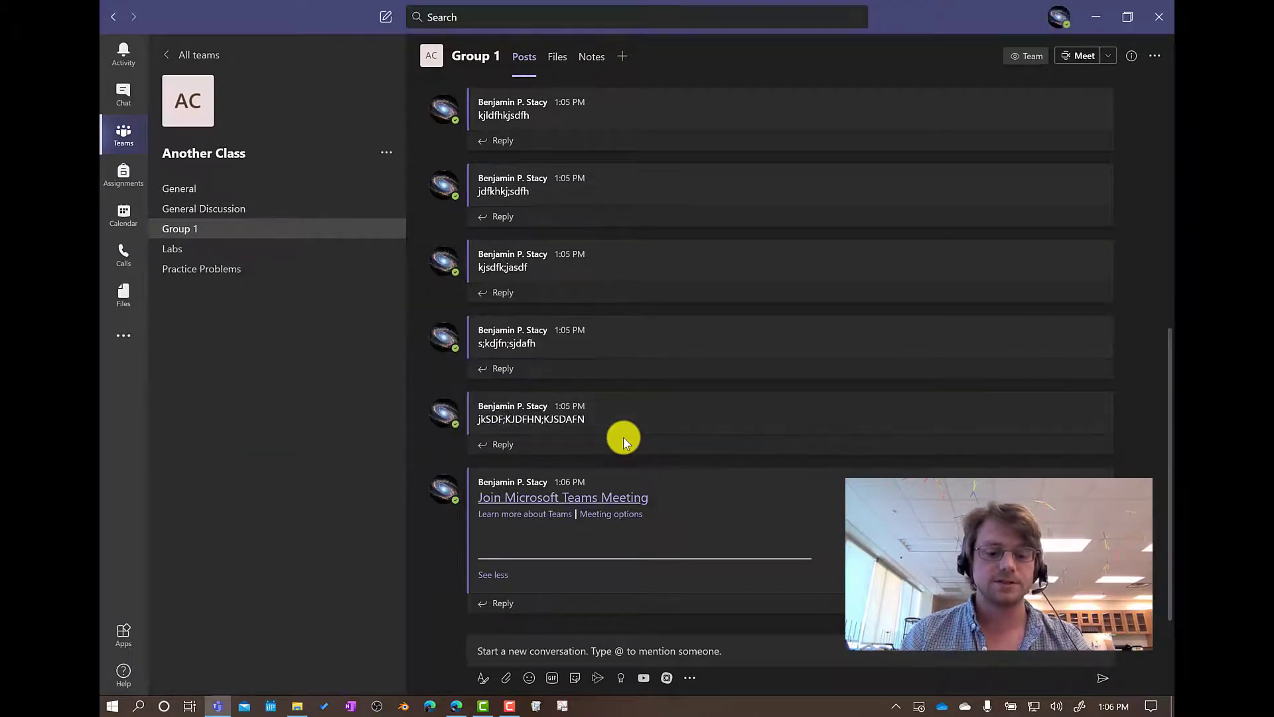
pyautogui.click(208, 257)
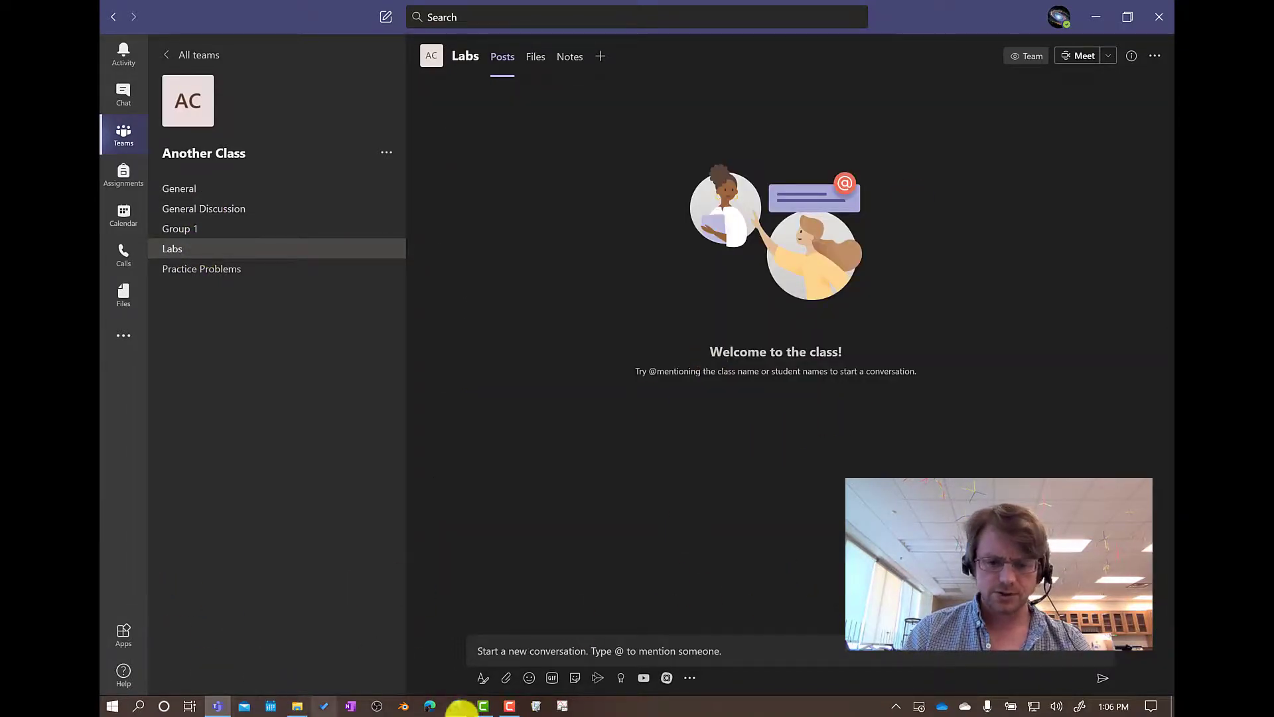
pyautogui.click(452, 708)
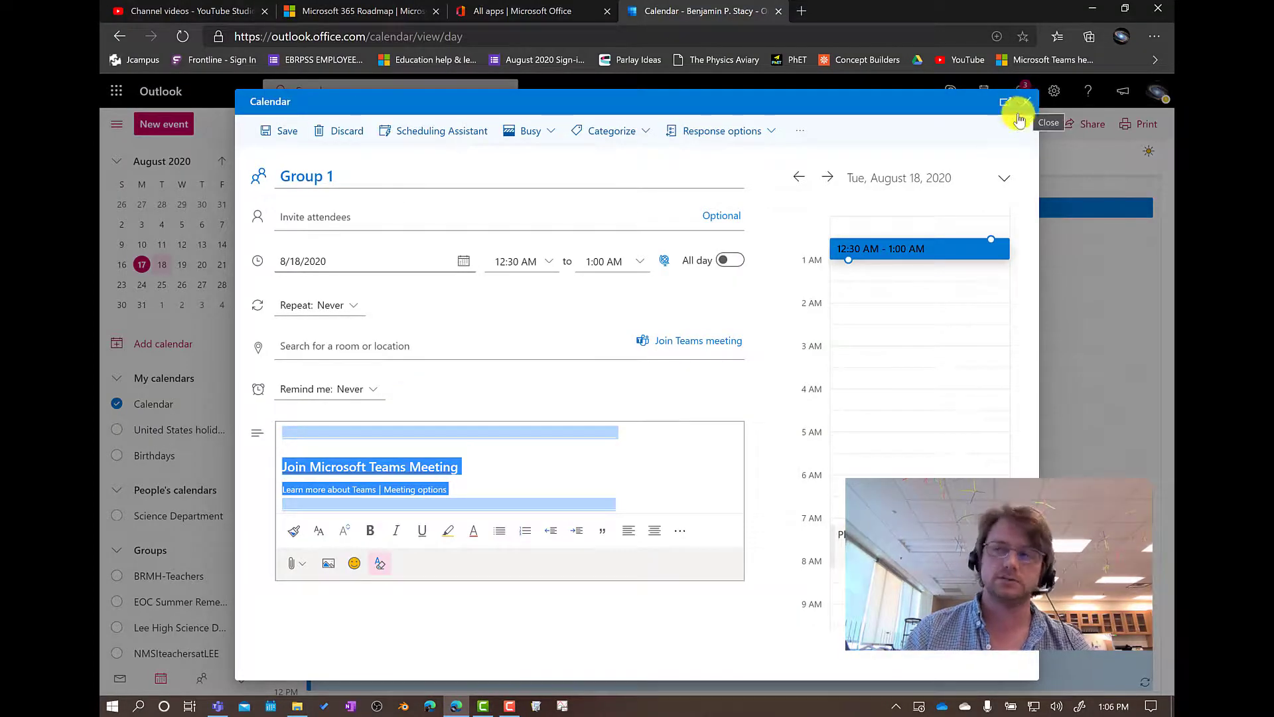
pyautogui.click(1028, 101)
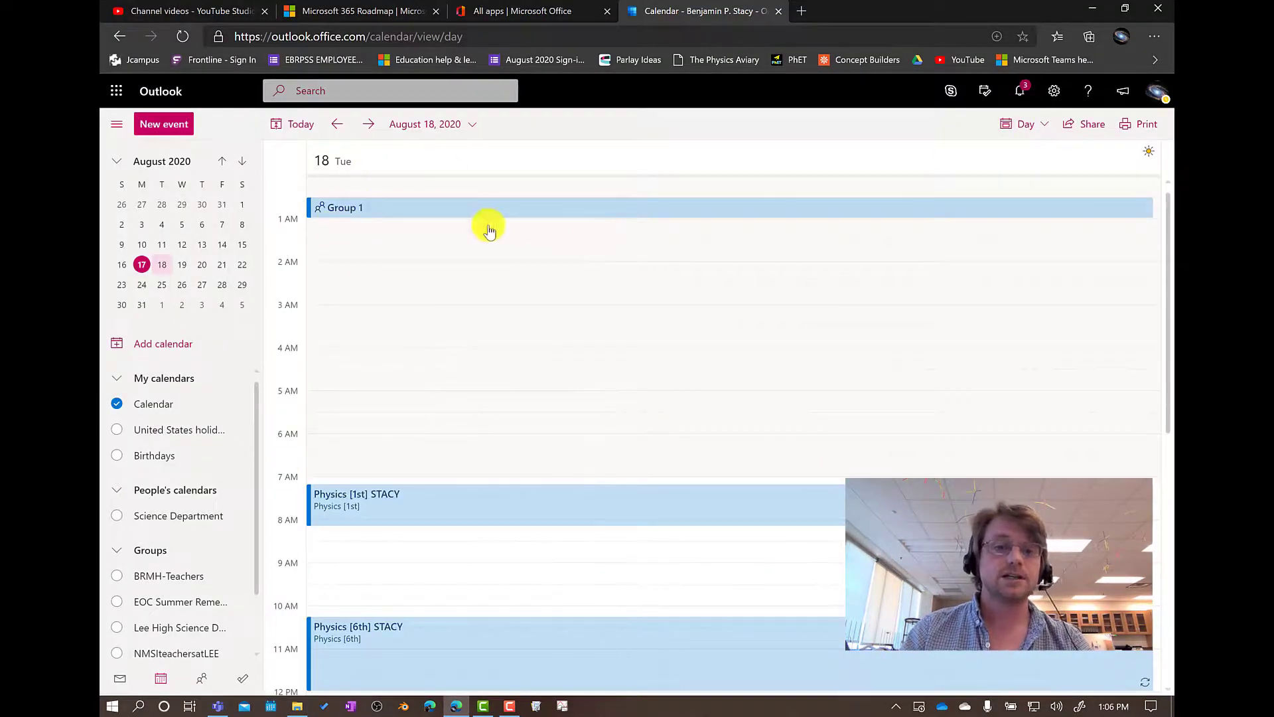
# - Create an event titled Labs on 8/18/2020 from 1:00 AM to 1:30 AM and open its full options
pyautogui.click(369, 209)
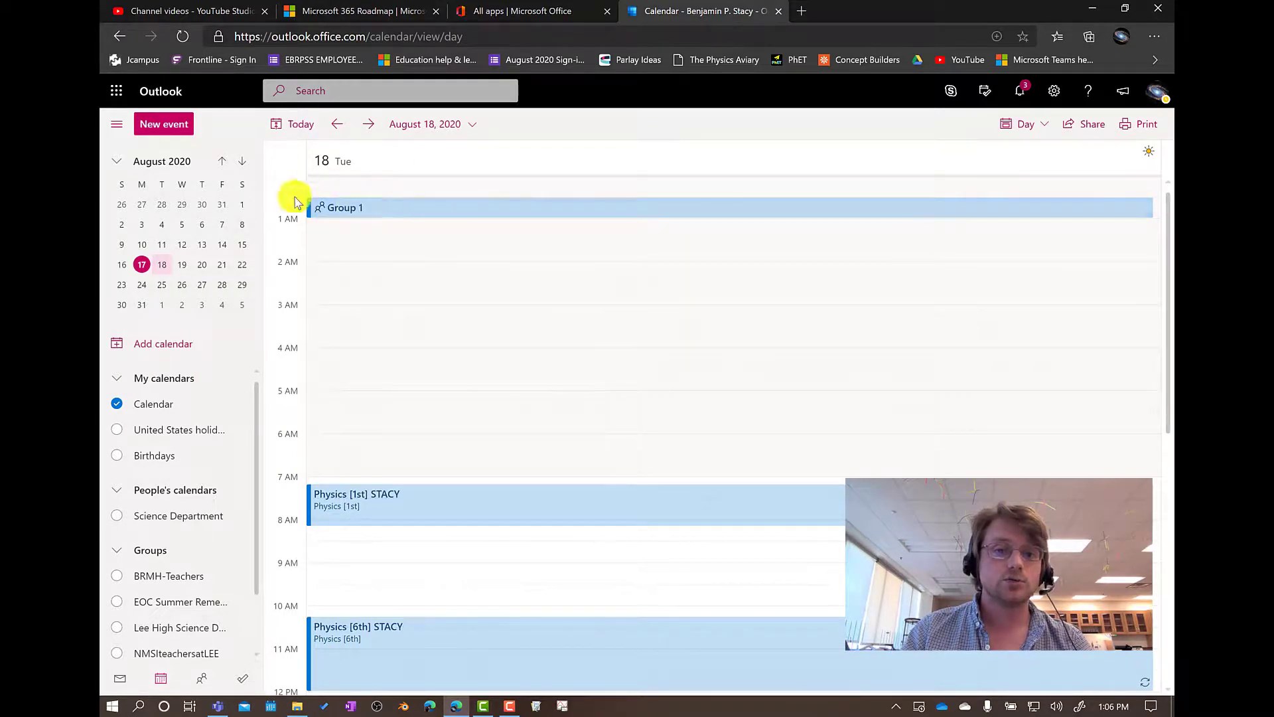
pyautogui.click(352, 230)
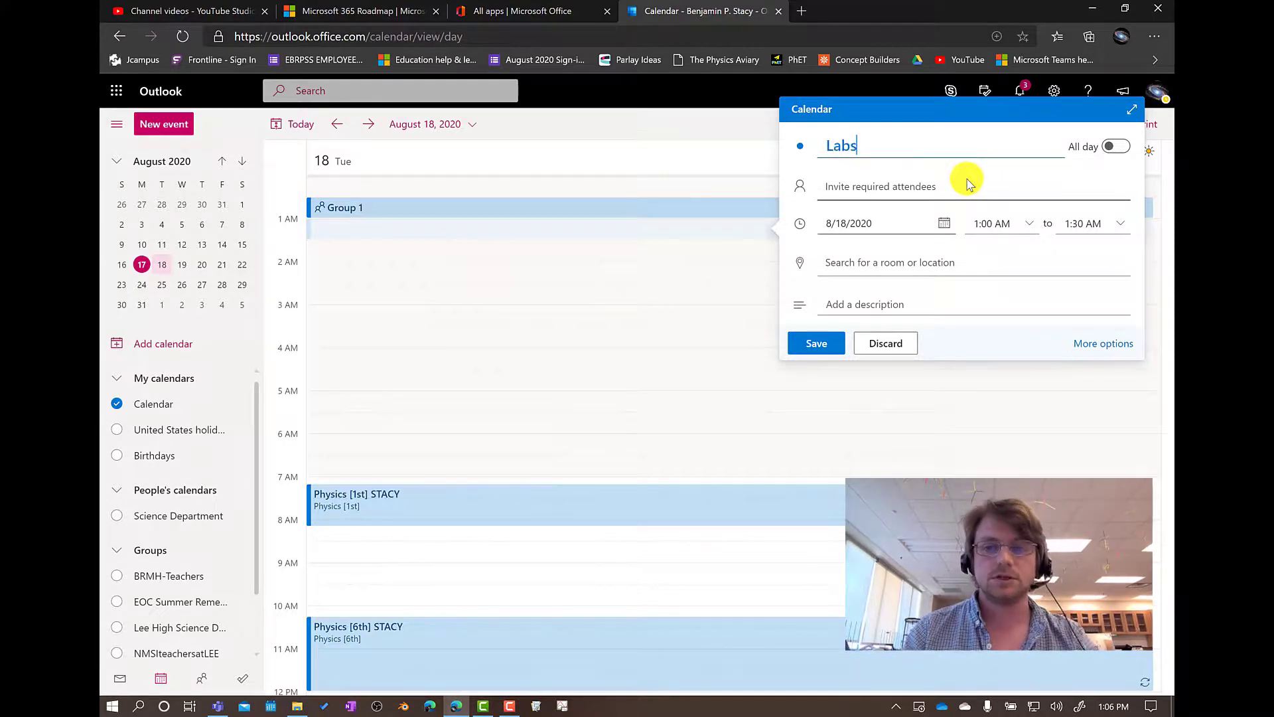
pyautogui.click(1094, 351)
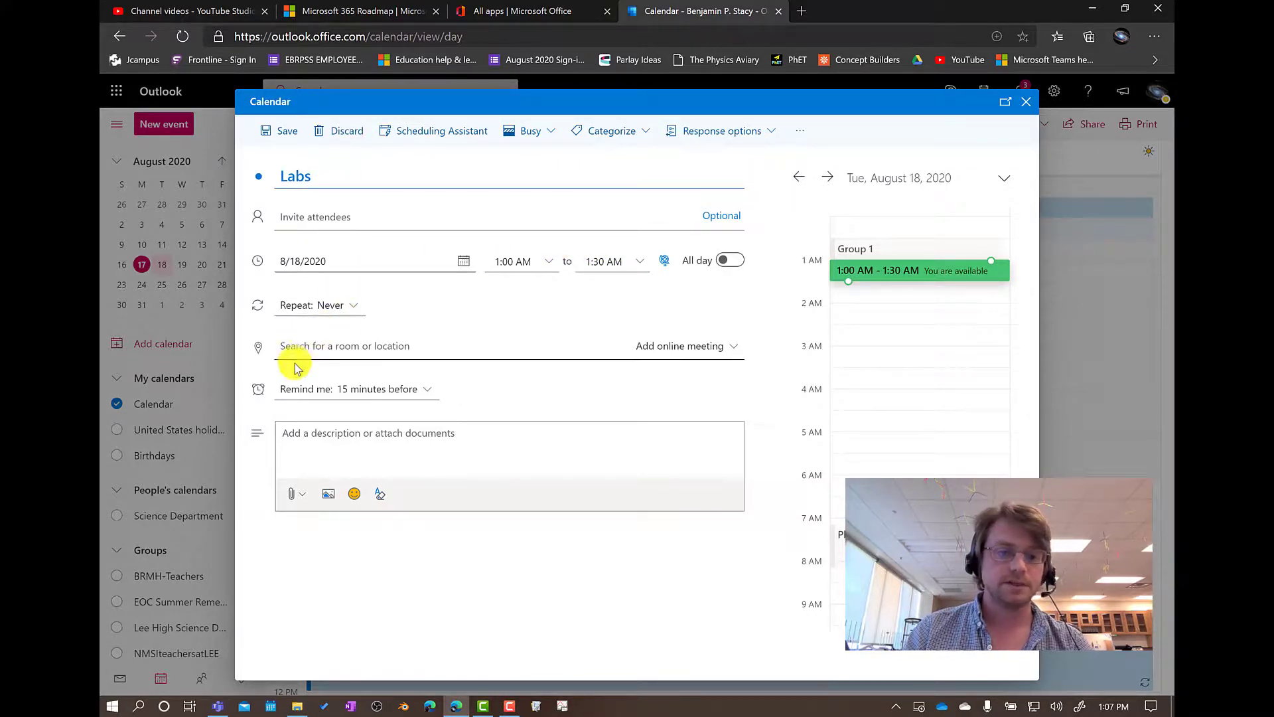
# - Make the Labs event a Teams meeting, set its reminder to Never, and save it
pyautogui.click(687, 352)
pyautogui.click(690, 391)
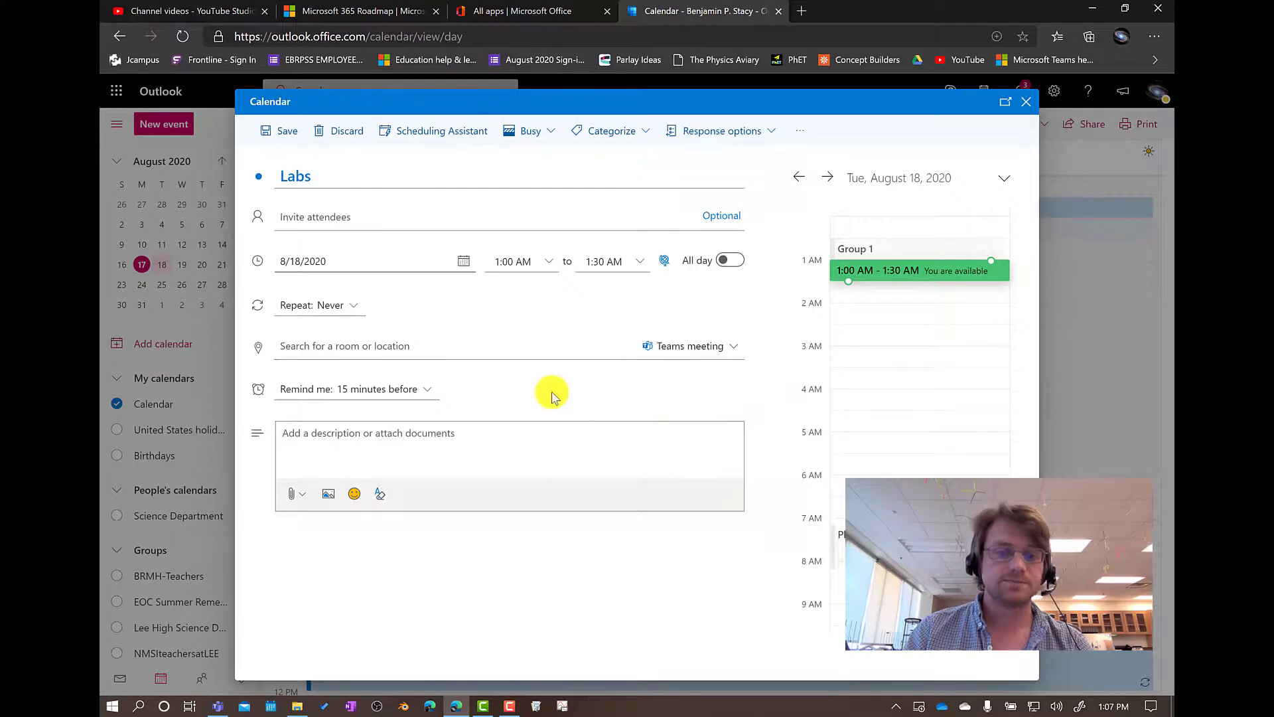
pyautogui.click(357, 390)
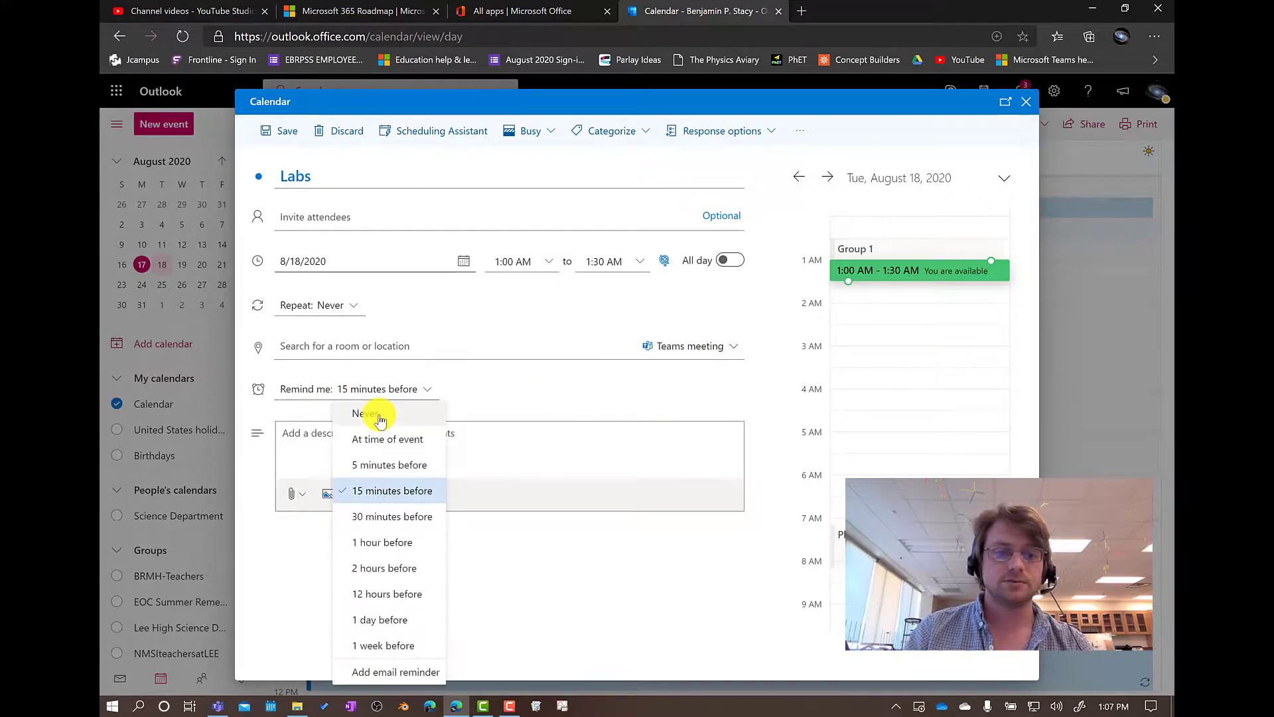
pyautogui.click(372, 410)
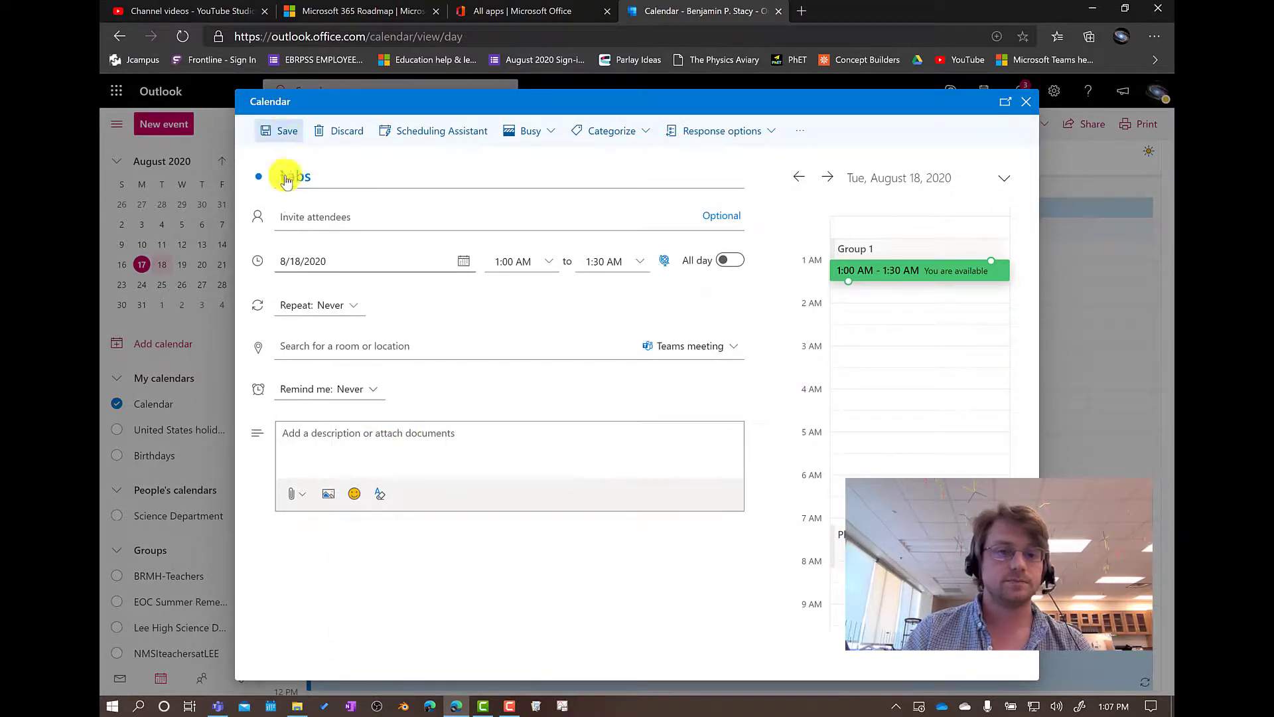
pyautogui.click(271, 132)
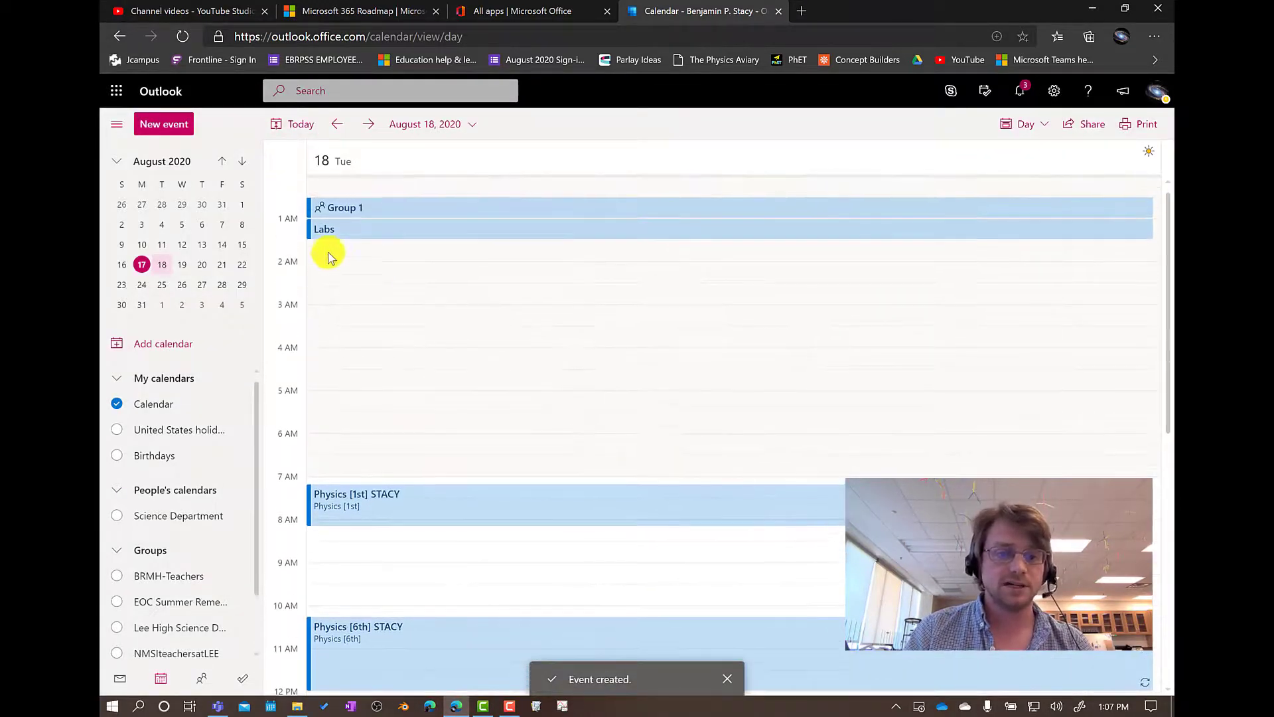
# - Open the Labs event in the full editing form and copy its entire Join Microsoft Teams Meeting description
pyautogui.click(328, 232)
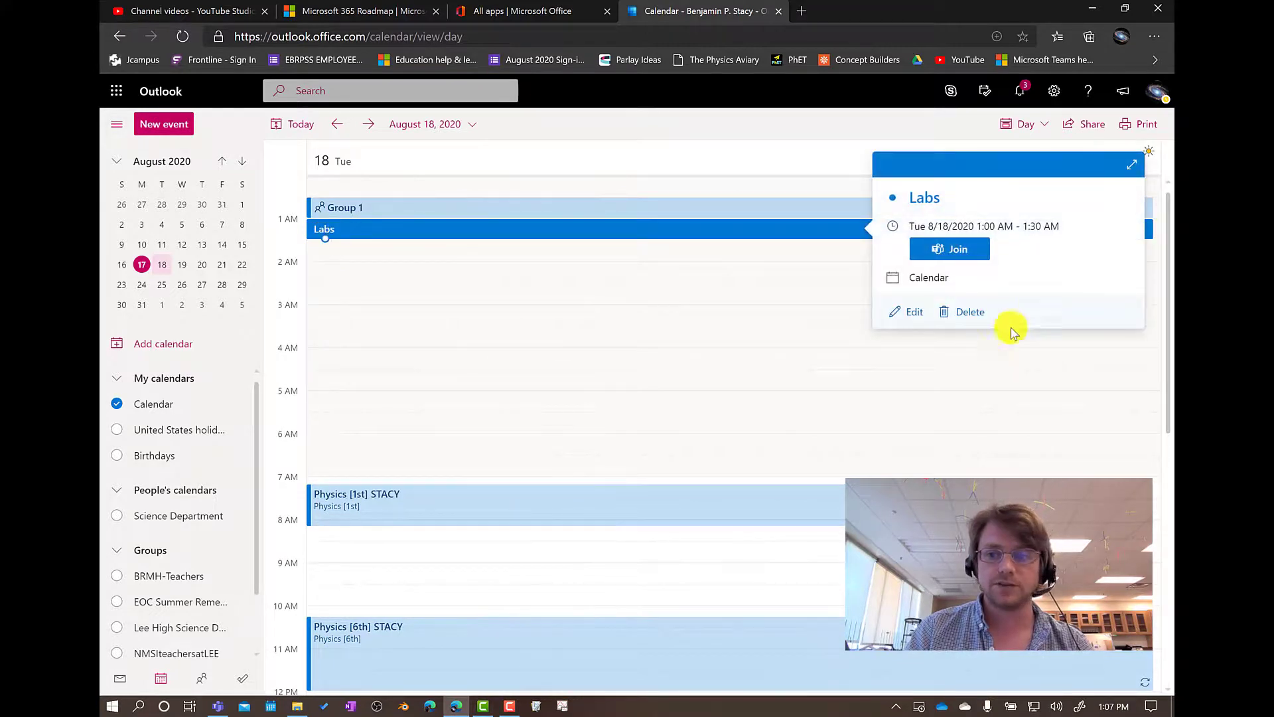
pyautogui.click(909, 319)
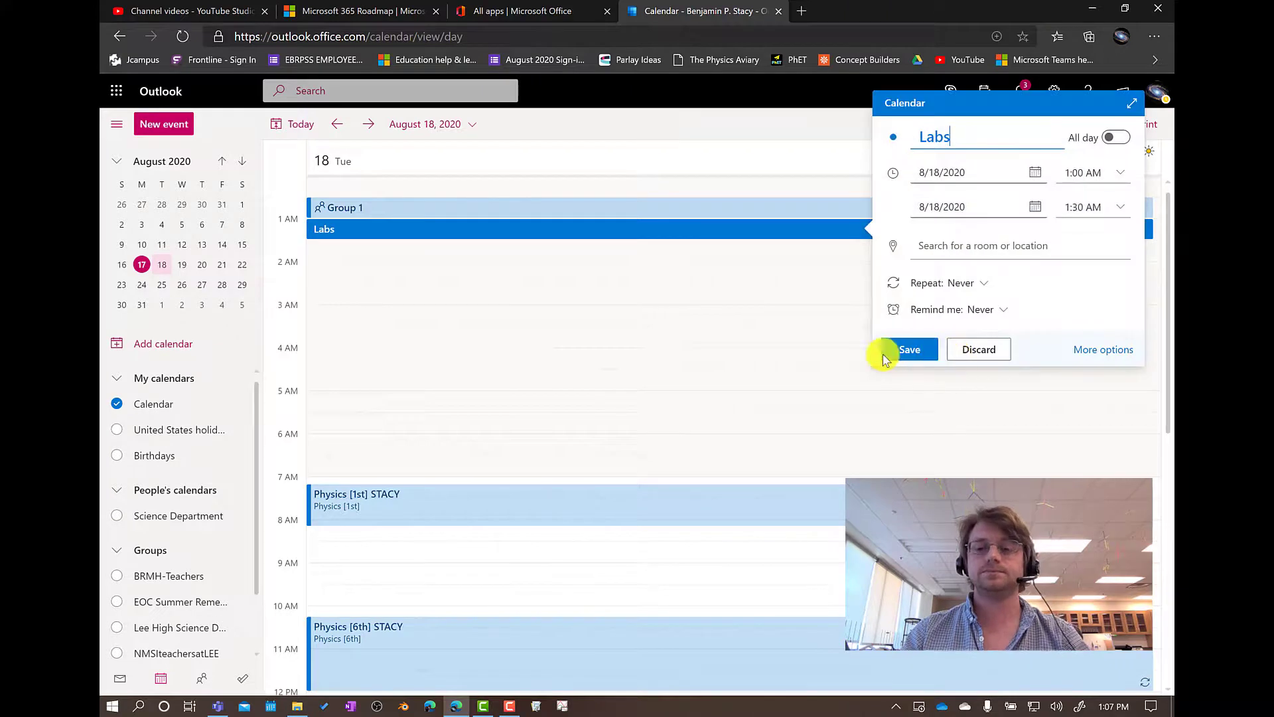
pyautogui.click(1090, 350)
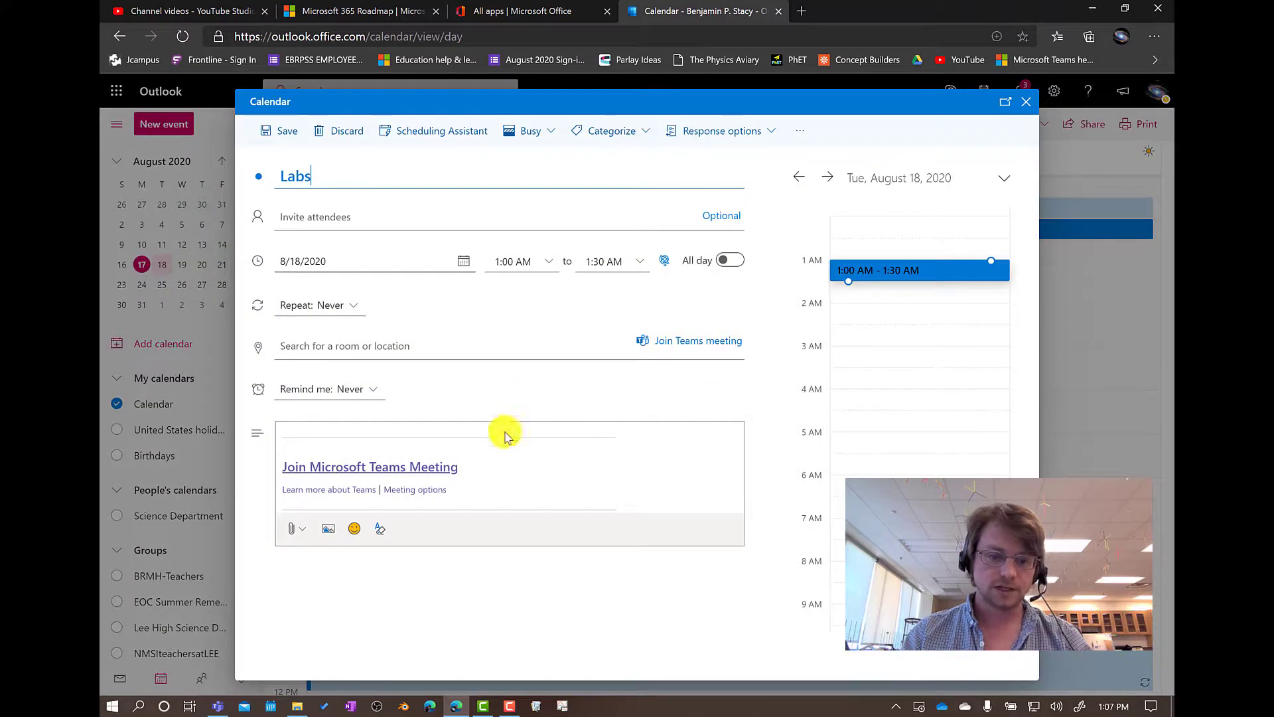
pyautogui.click(334, 432)
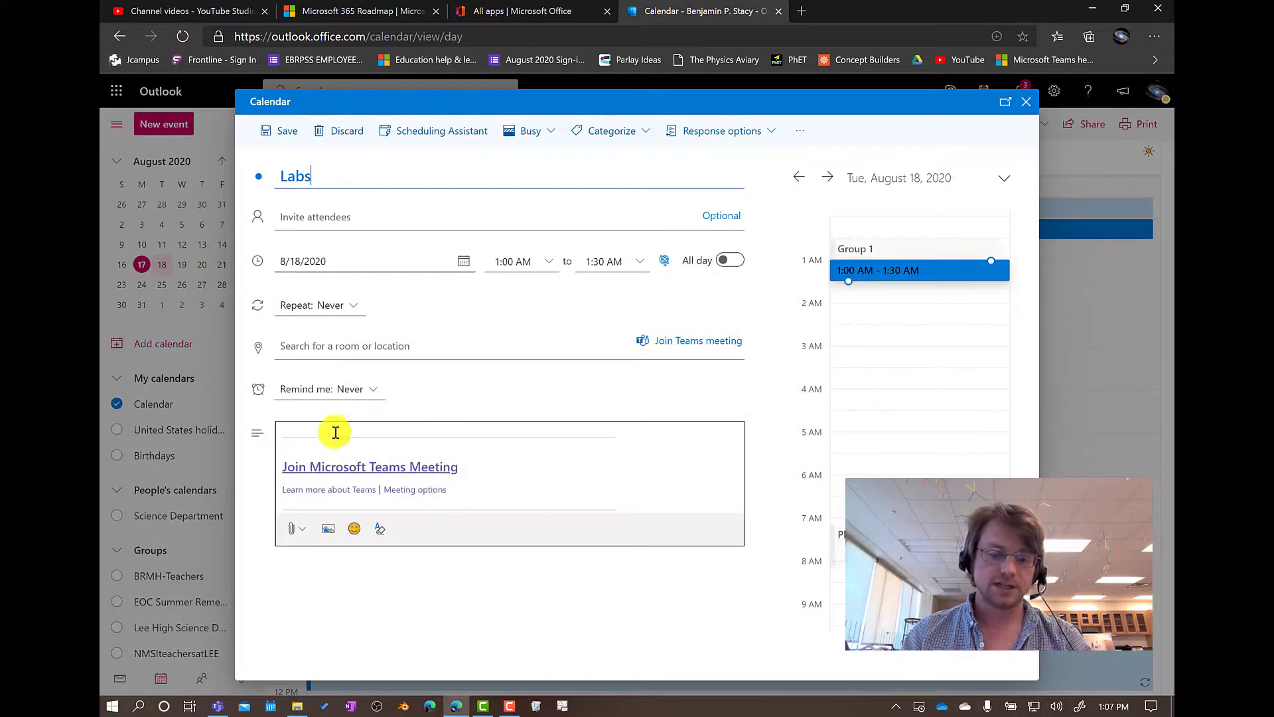
pyautogui.rightClick(520, 483)
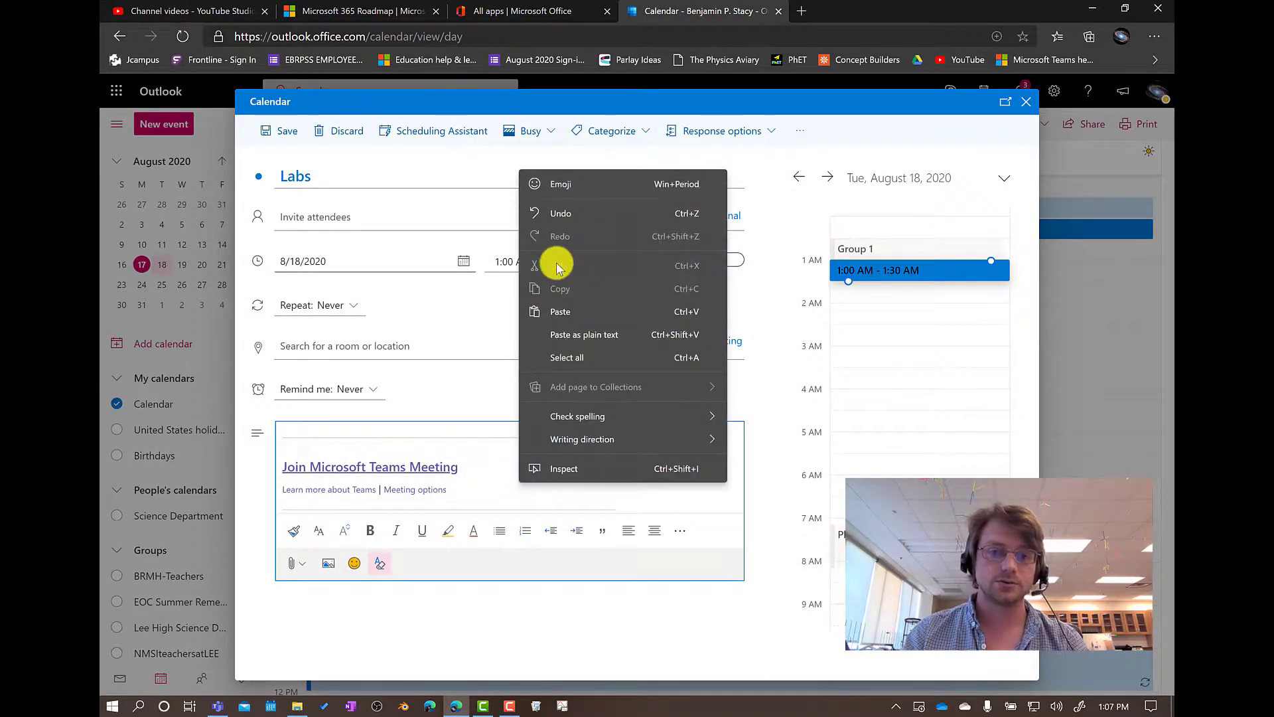
pyautogui.click(567, 357)
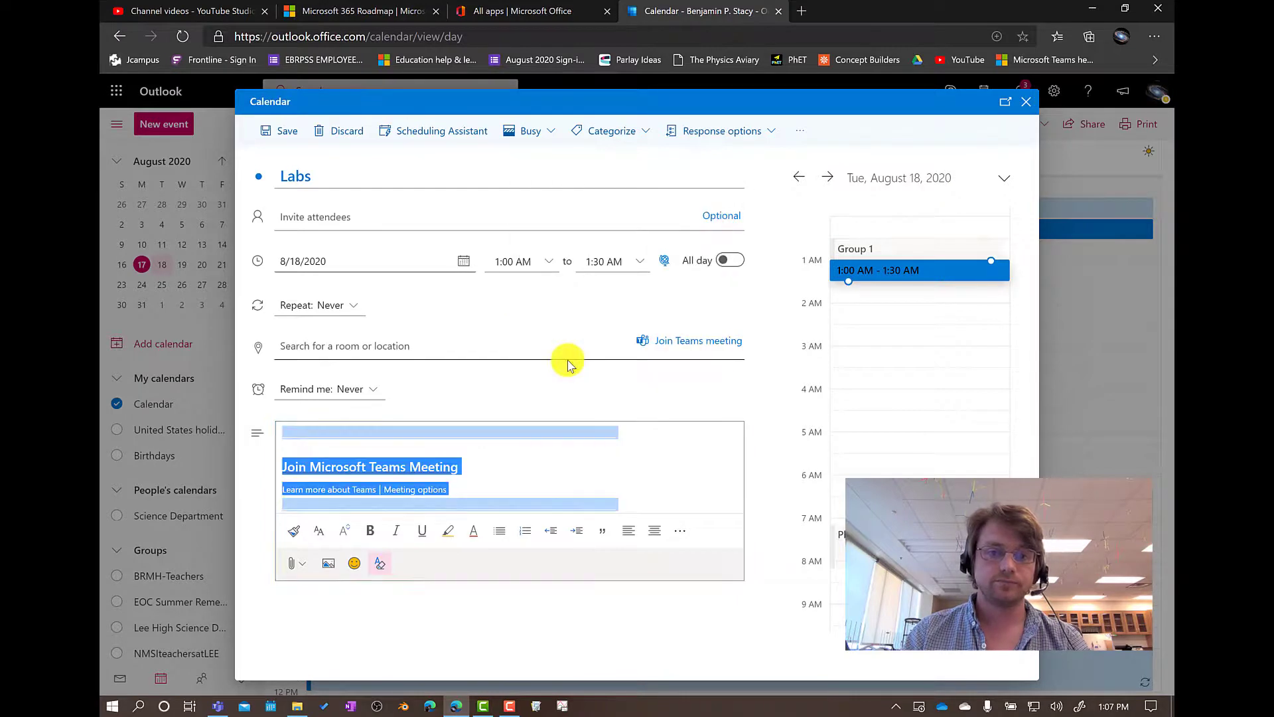
pyautogui.rightClick(528, 465)
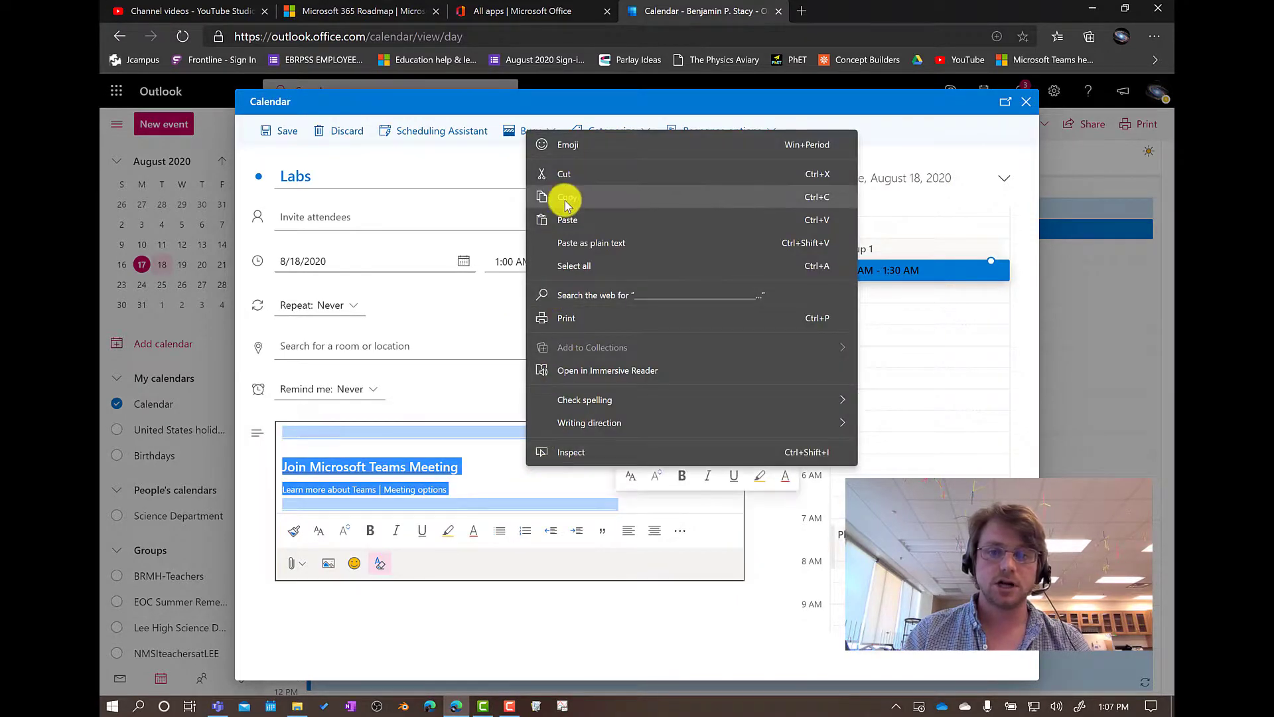
pyautogui.click(566, 197)
# - Switch to Microsoft Teams and post the copied meeting invitation as a new conversation in the Labs channel
pyautogui.hotkey('alt', 'Tab')
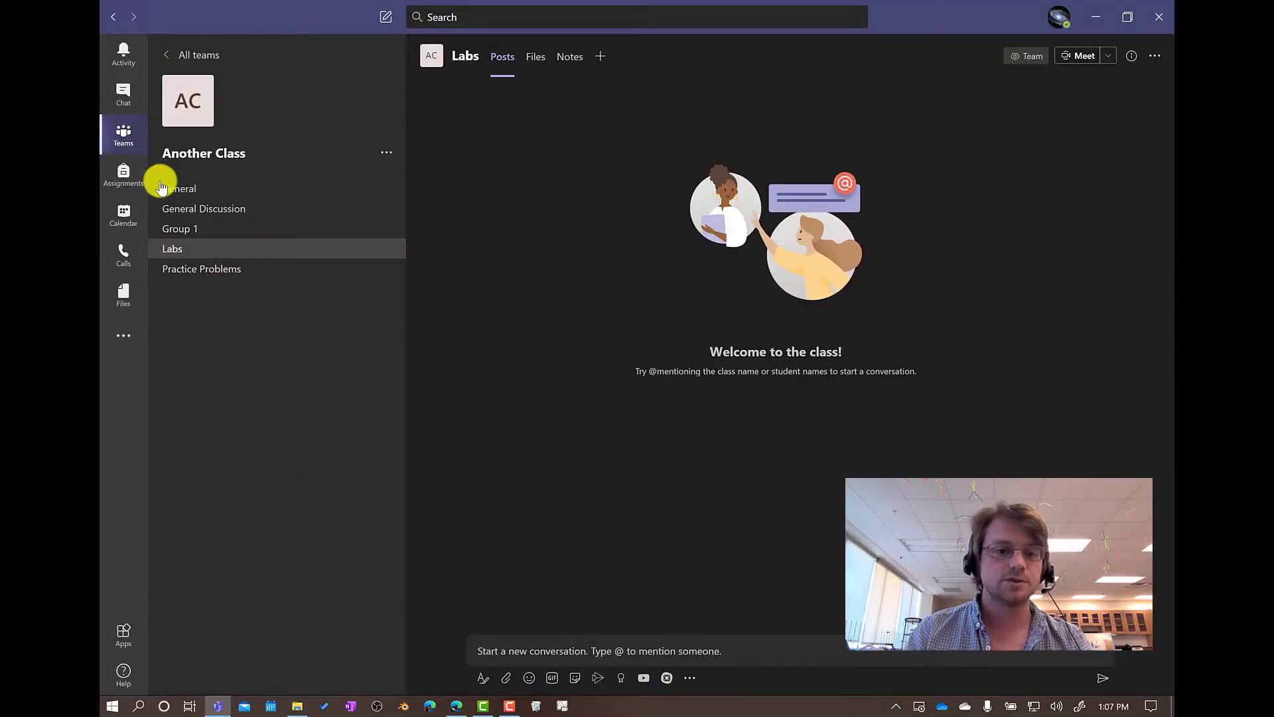
pyautogui.click(577, 647)
pyautogui.hotkey('ctrl', 'v')
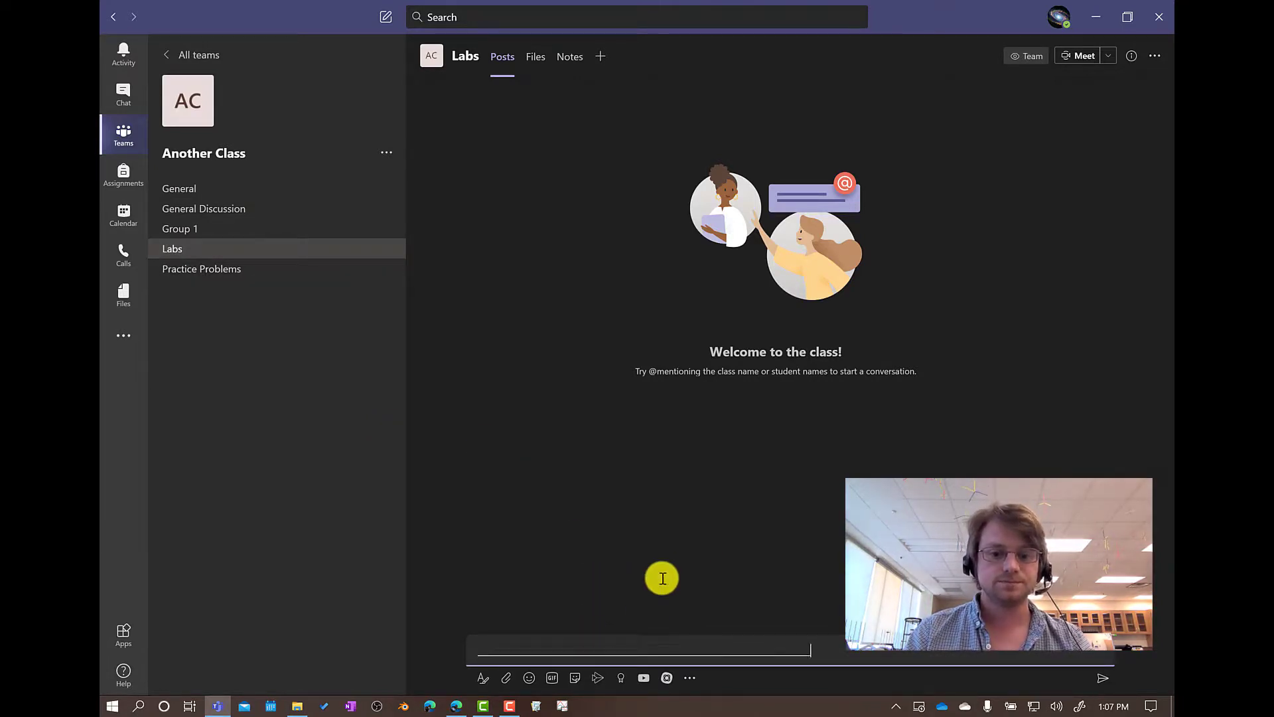
pyautogui.click(1103, 678)
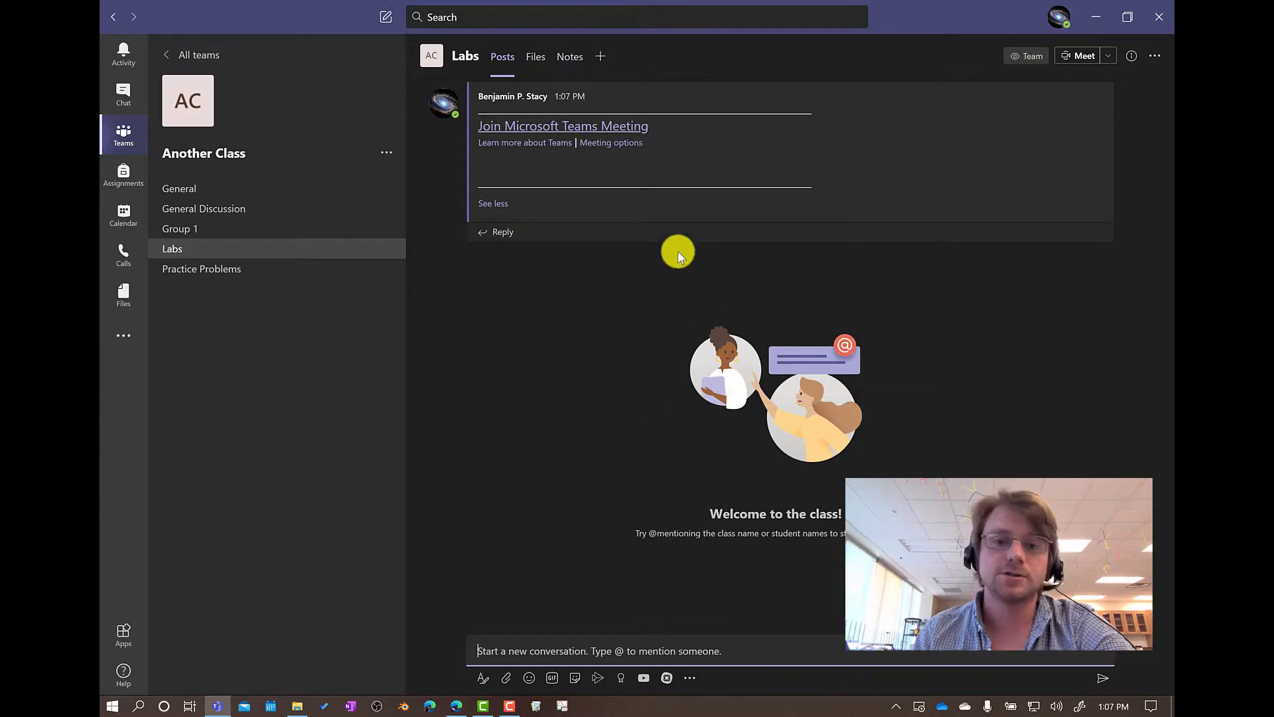
# - Join the Labs meeting through the posted Join Microsoft Teams Meeting link with the microphone turned off
pyautogui.click(600, 130)
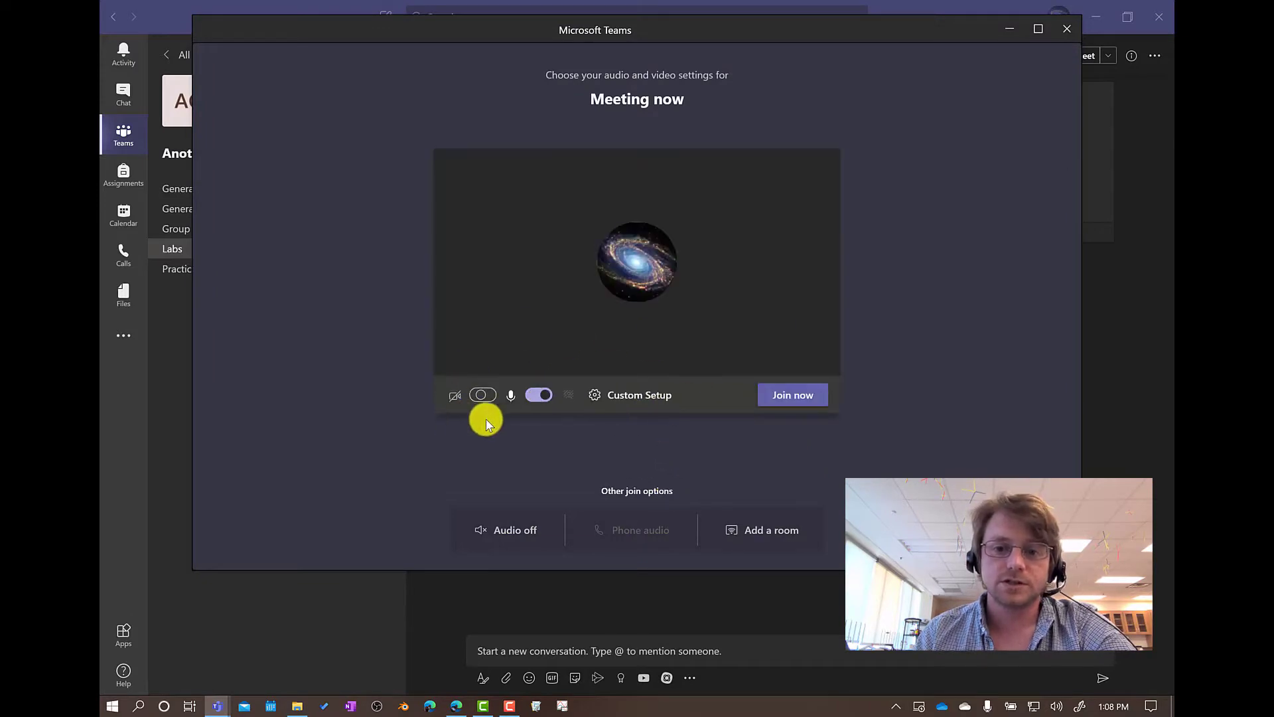
pyautogui.click(537, 397)
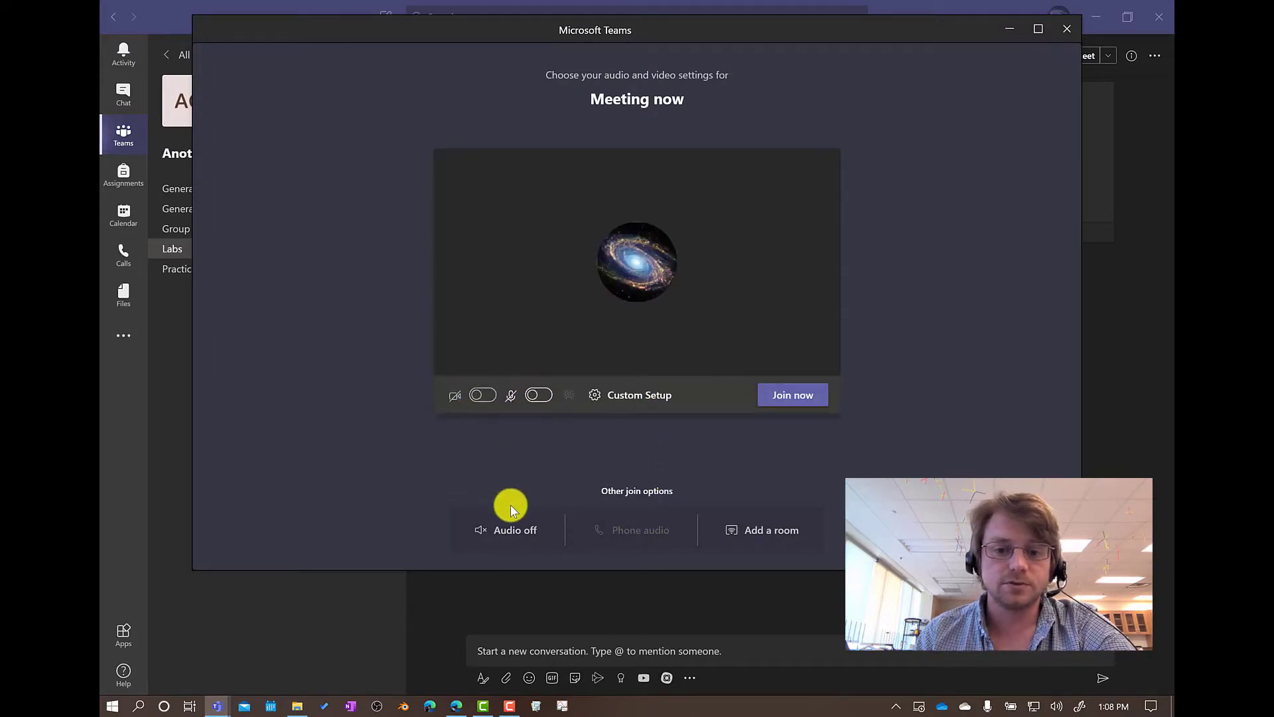
pyautogui.click(797, 396)
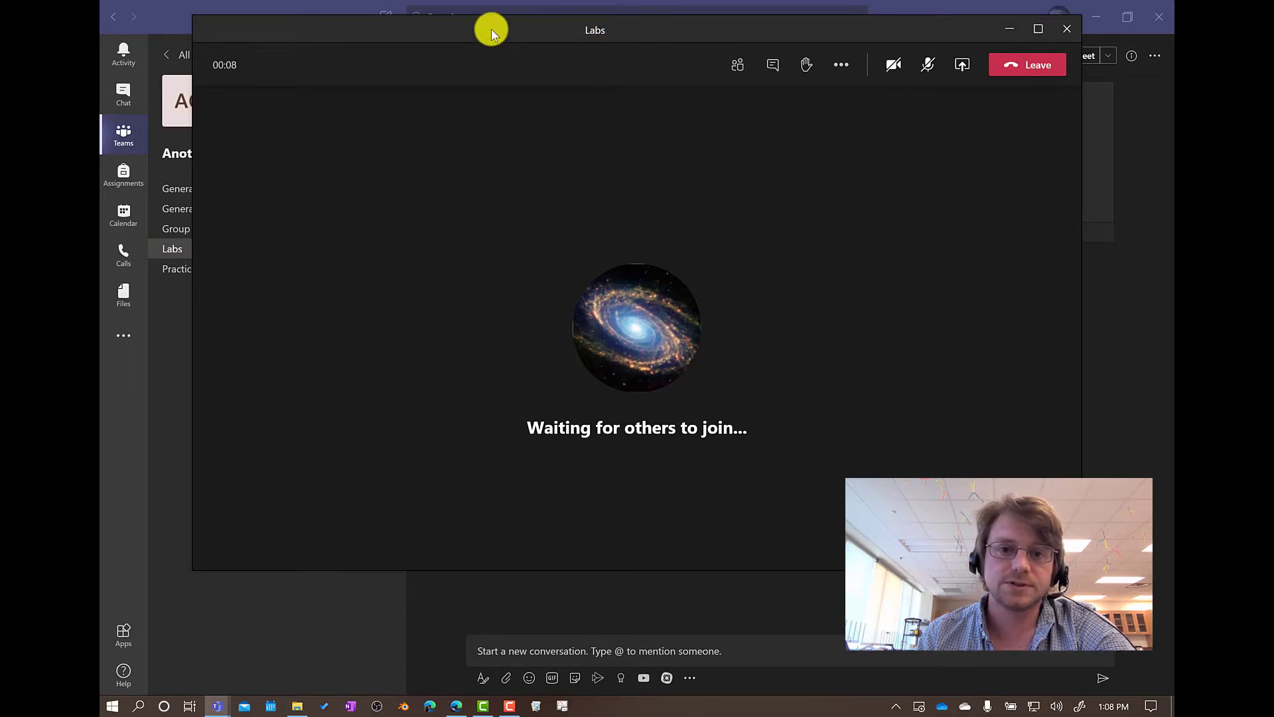
# - Move the Labs meeting window aside to show the team's channel list, bring it back, and leave the meeting
pyautogui.moveTo(491, 29); pyautogui.dragTo(676, 148)
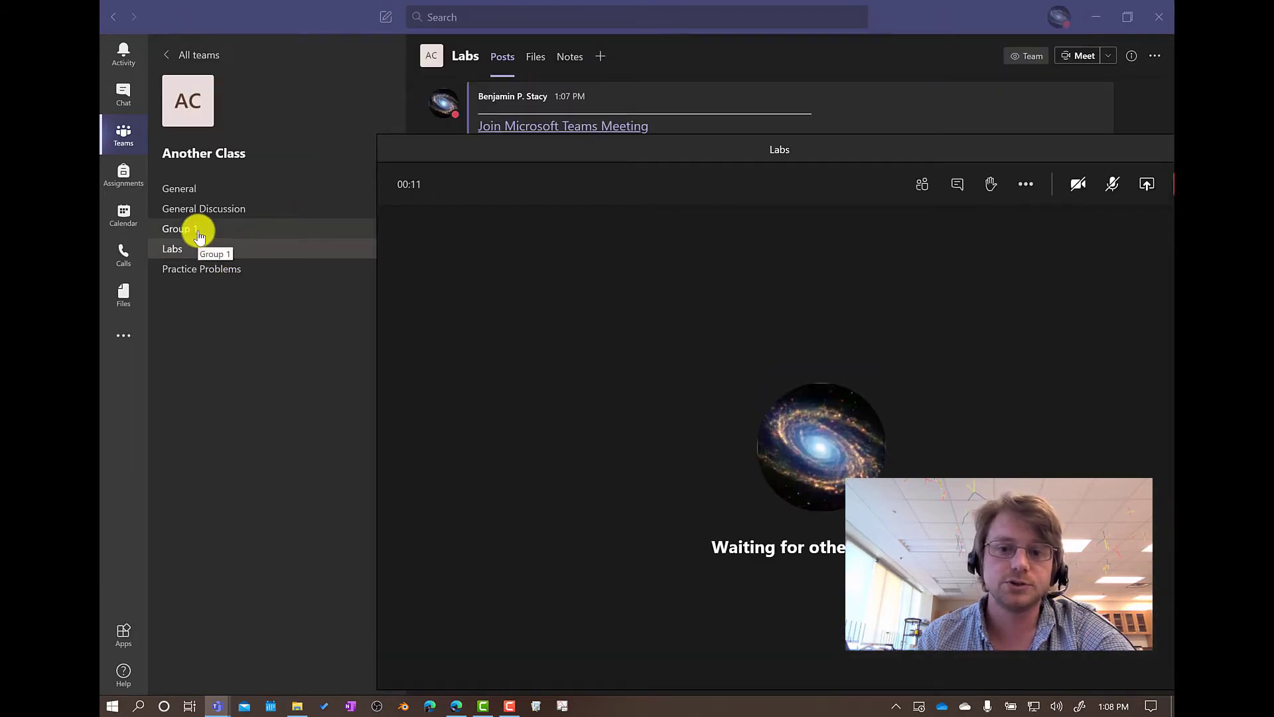
pyautogui.moveTo(553, 145); pyautogui.dragTo(384, 73)
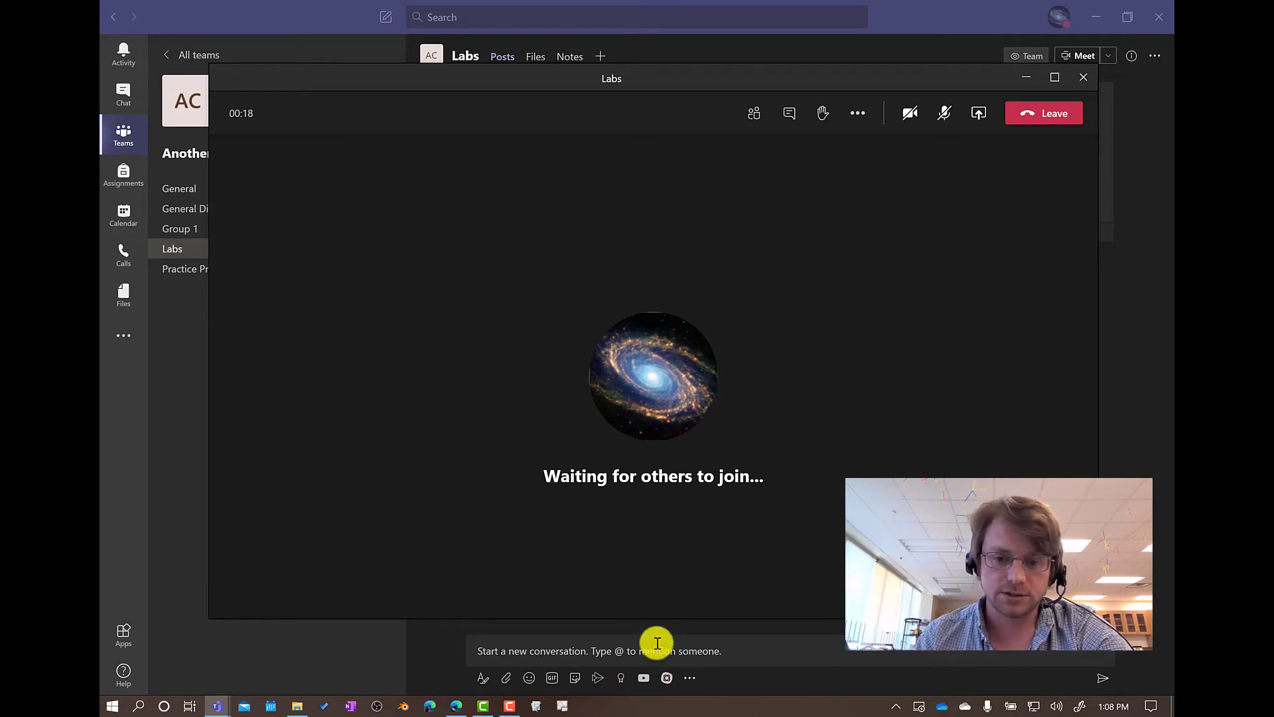
pyautogui.click(1044, 112)
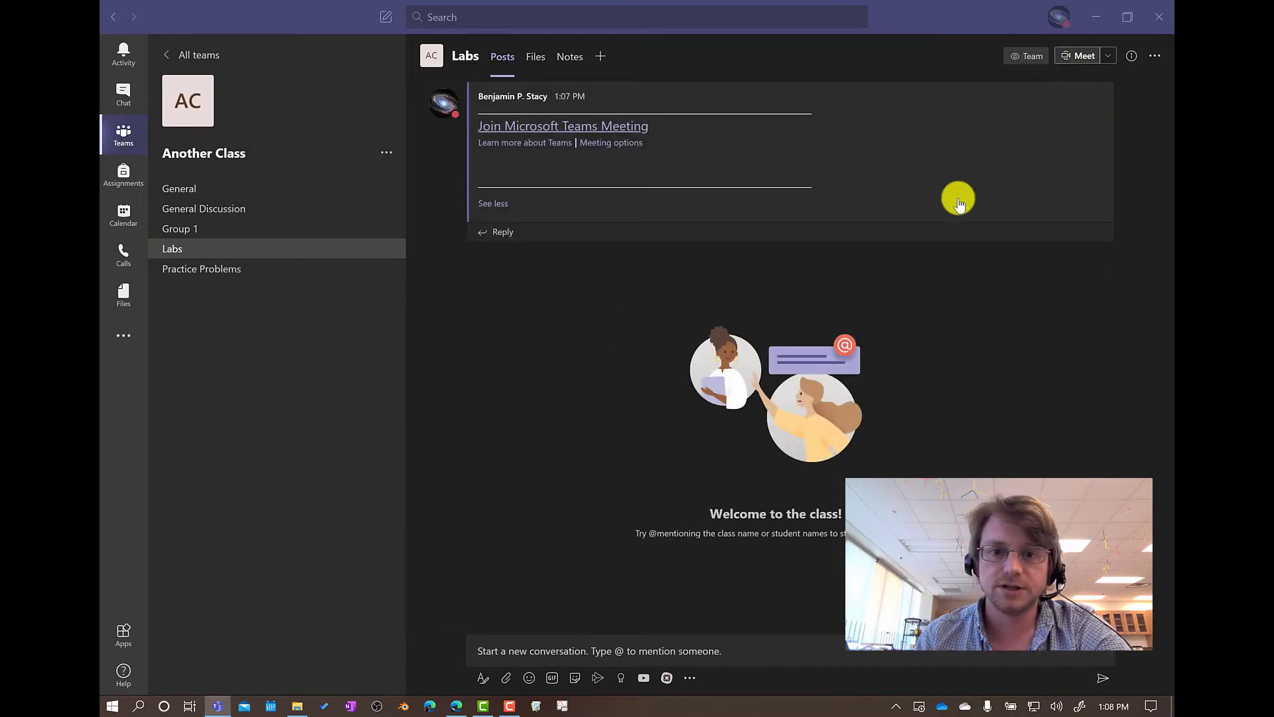